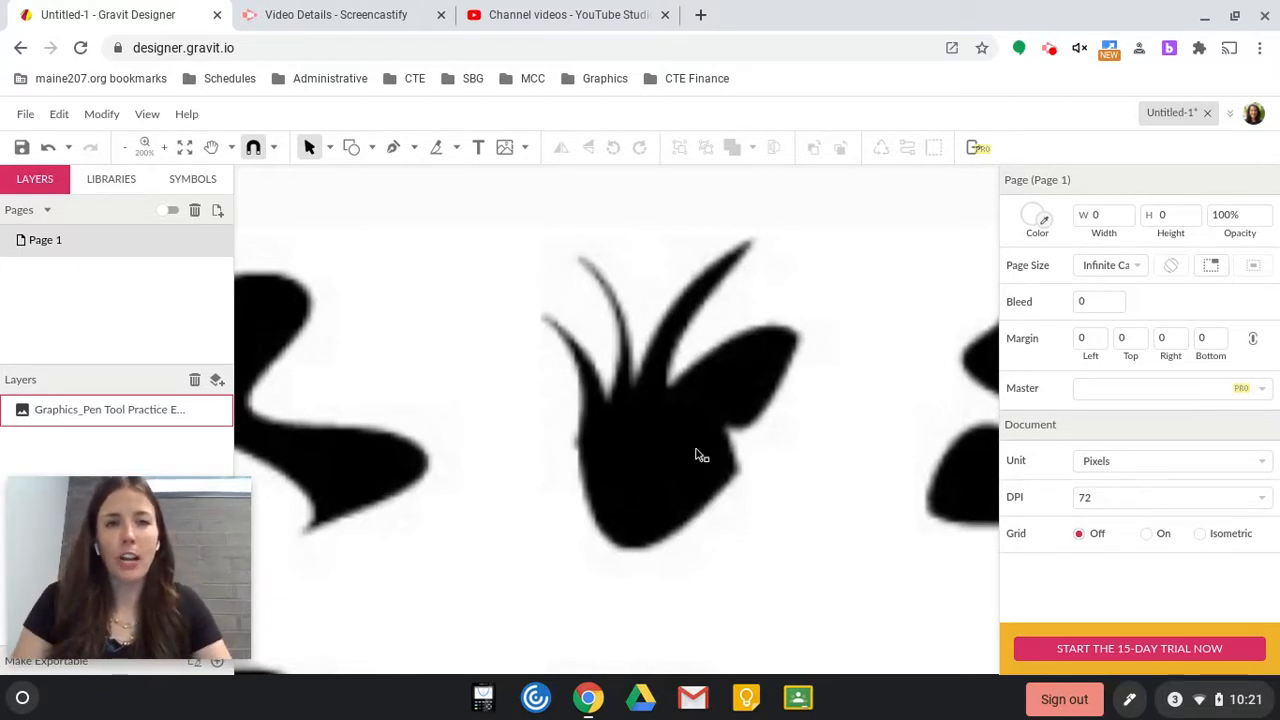
# - Trace the middle shape with the Pen tool from its bottom point up the left side to the leftmost spike's tip
pyautogui.click(395, 149)
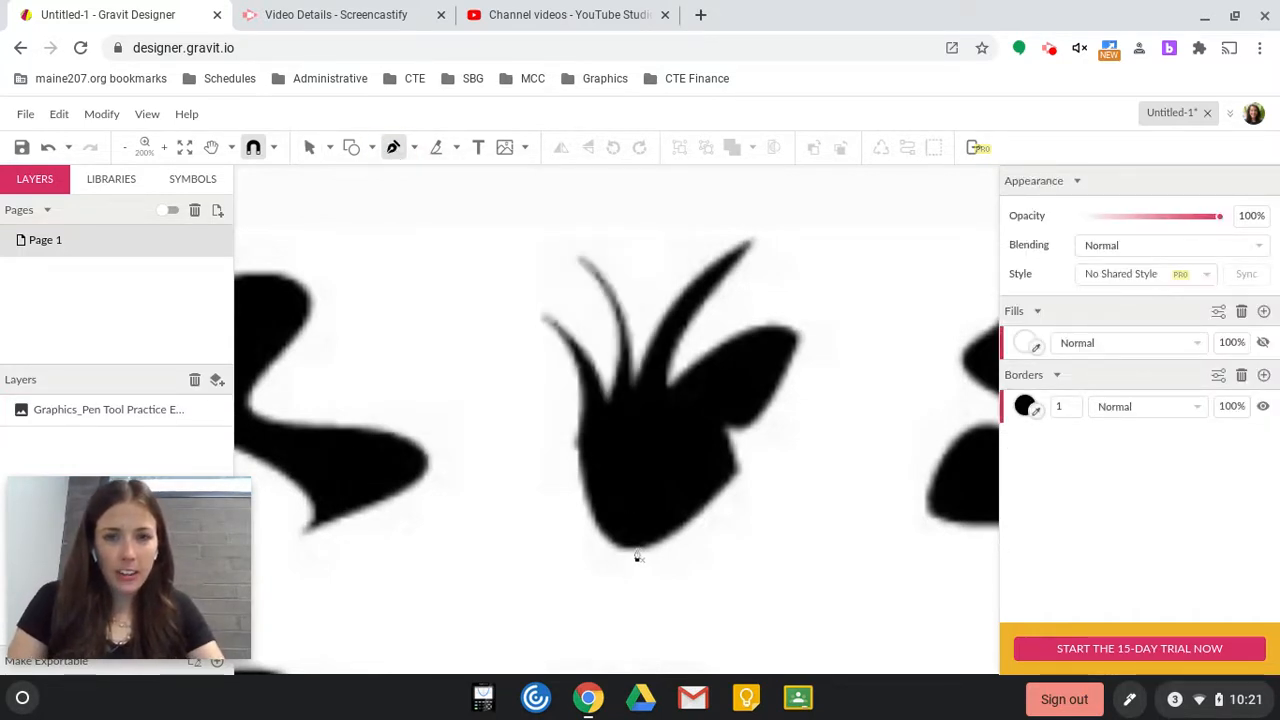
pyautogui.click(630, 550)
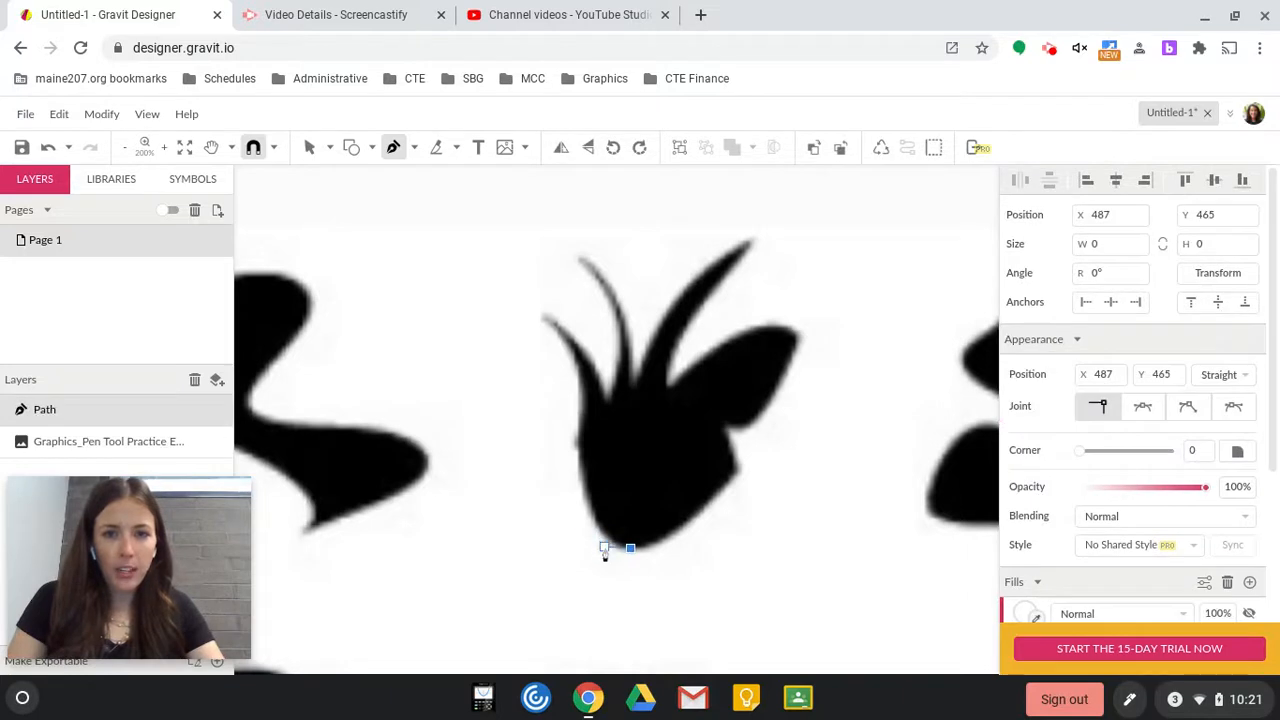
pyautogui.moveTo(593, 528); pyautogui.dragTo(577, 460)
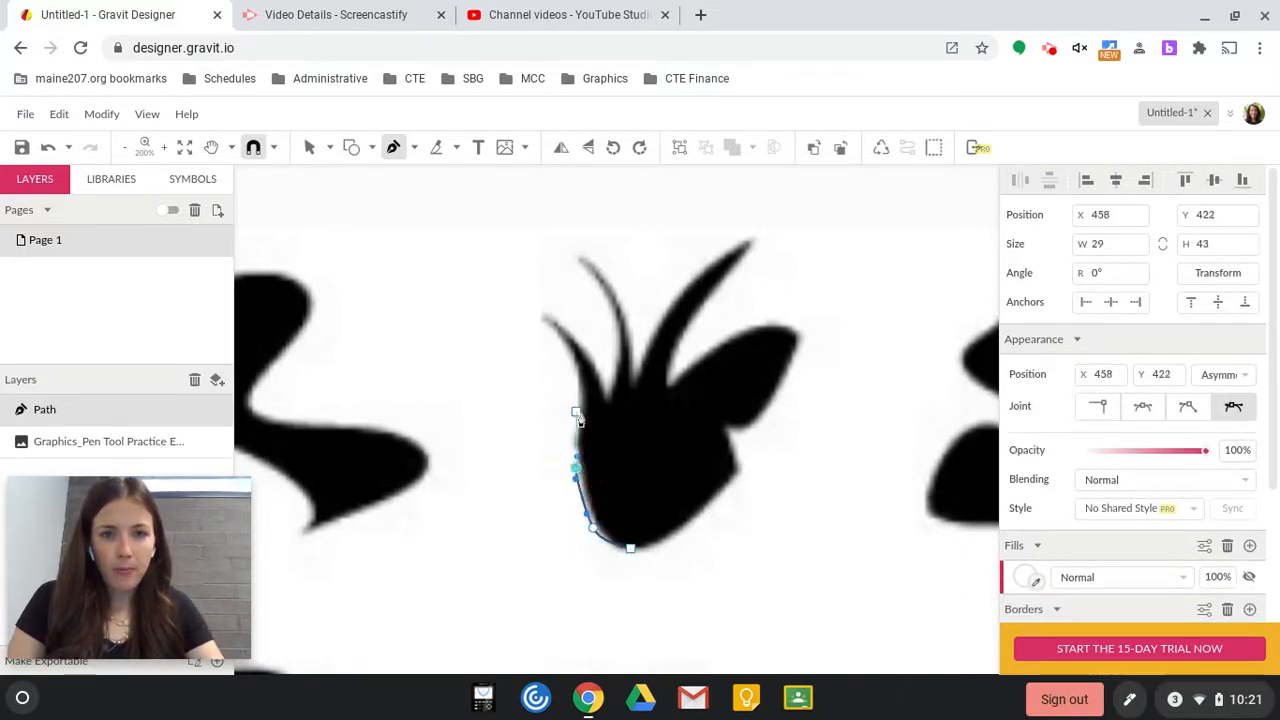
pyautogui.moveTo(577, 411); pyautogui.dragTo(551, 333)
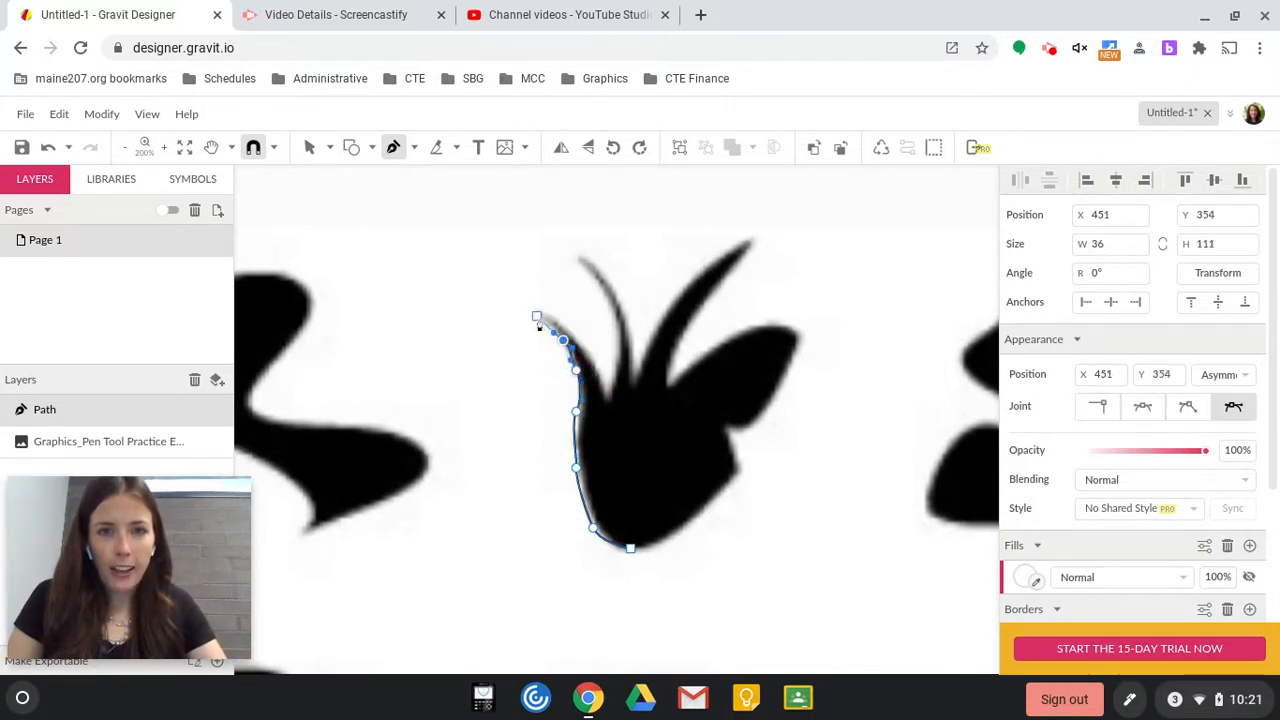
pyautogui.click(537, 313)
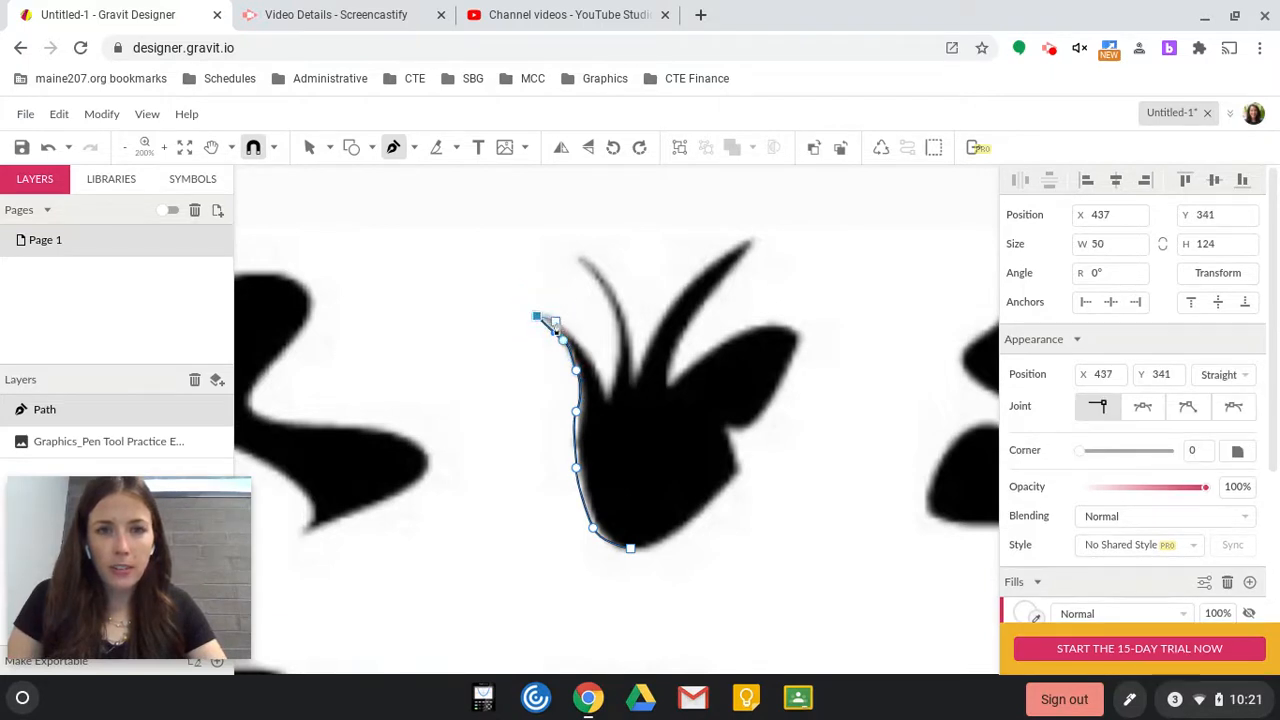
# - Continue the path down the leftmost spike's inner edge to the notch, and up the second spike's left edge to its tip
pyautogui.moveTo(563, 321); pyautogui.dragTo(619, 351)
pyautogui.click(610, 404)
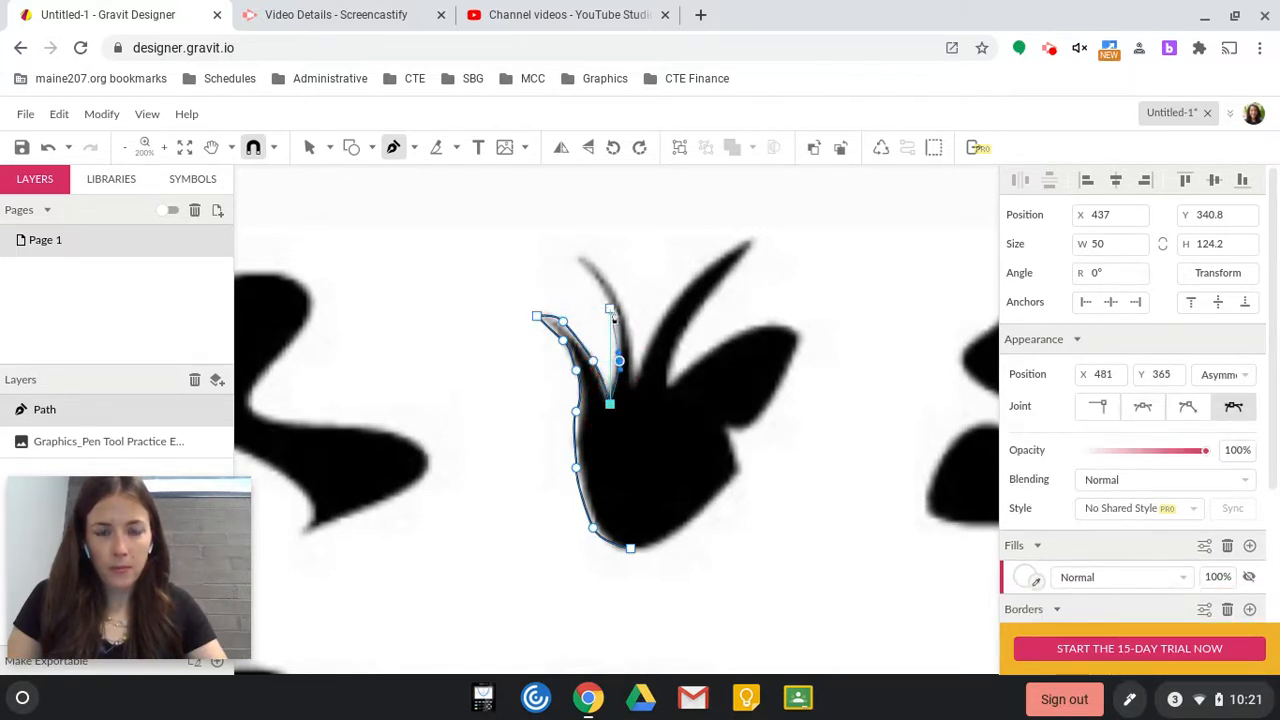
pyautogui.moveTo(610, 308); pyautogui.dragTo(559, 243)
pyautogui.click(576, 260)
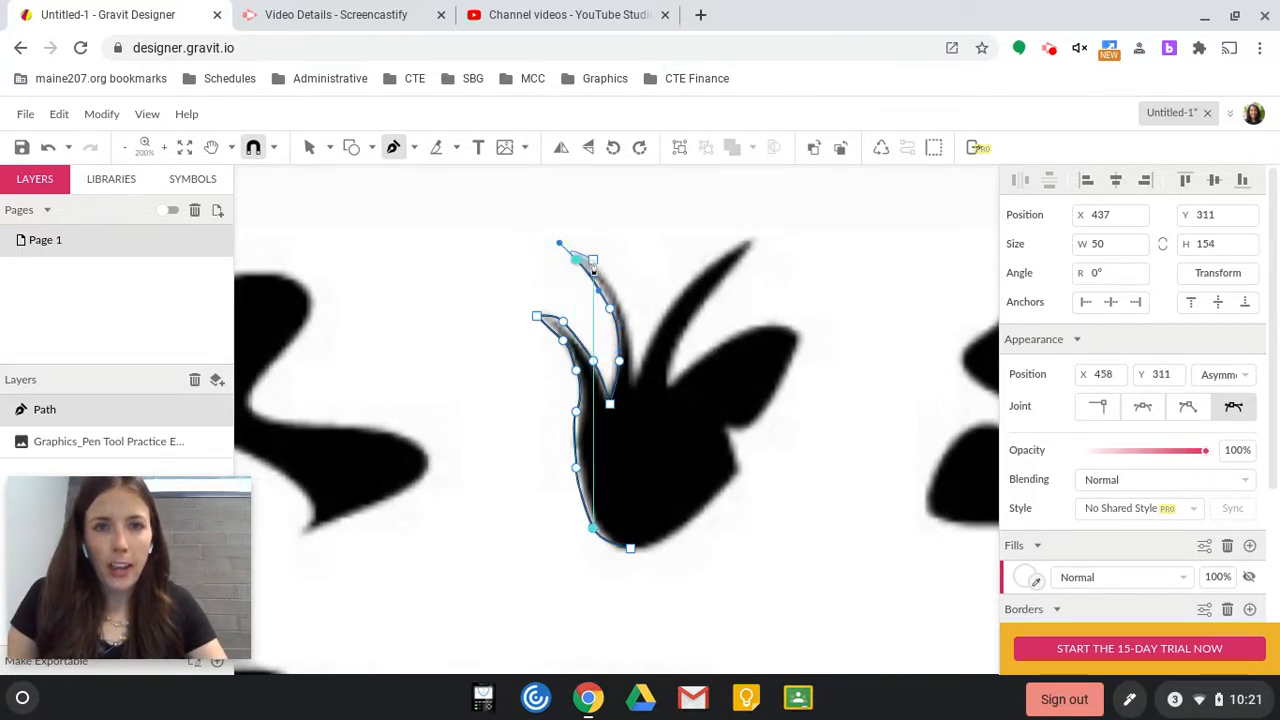
pyautogui.click(565, 247)
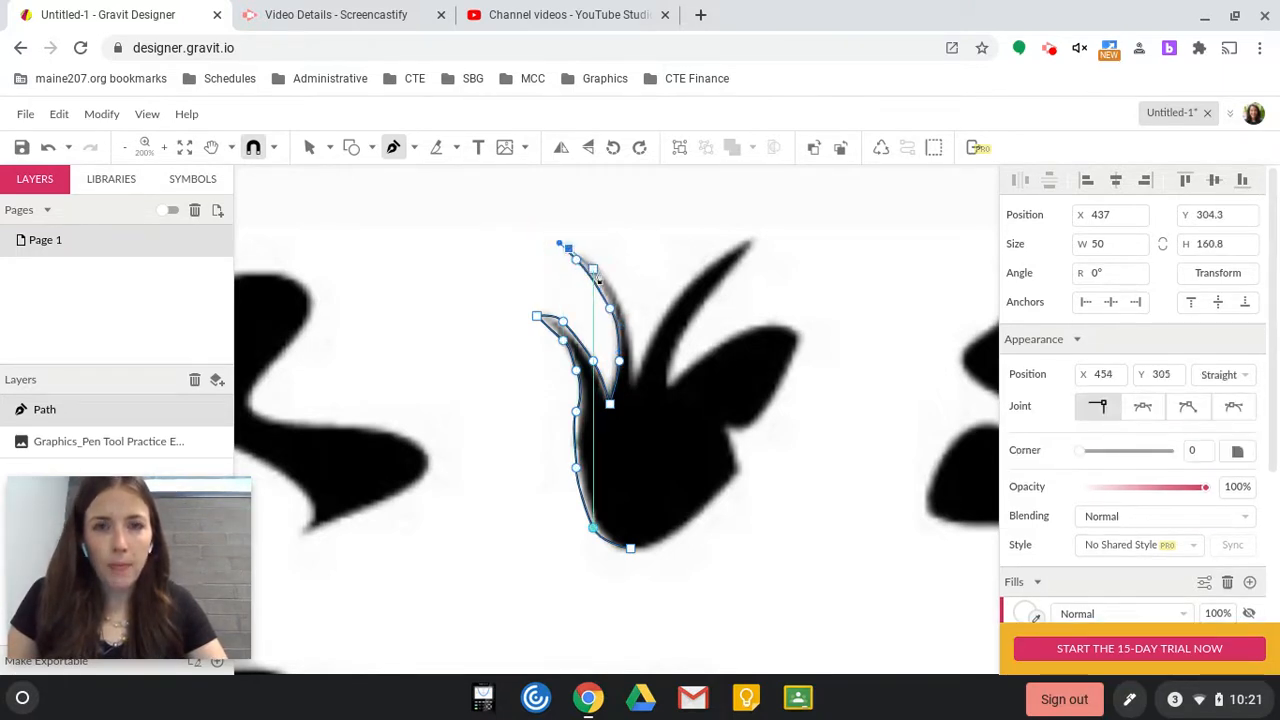
# - Trace the second spike's right edge down with curved points and end in a corner at the notch beside the third spike
pyautogui.click(601, 269)
pyautogui.moveTo(601, 269); pyautogui.dragTo(610, 279)
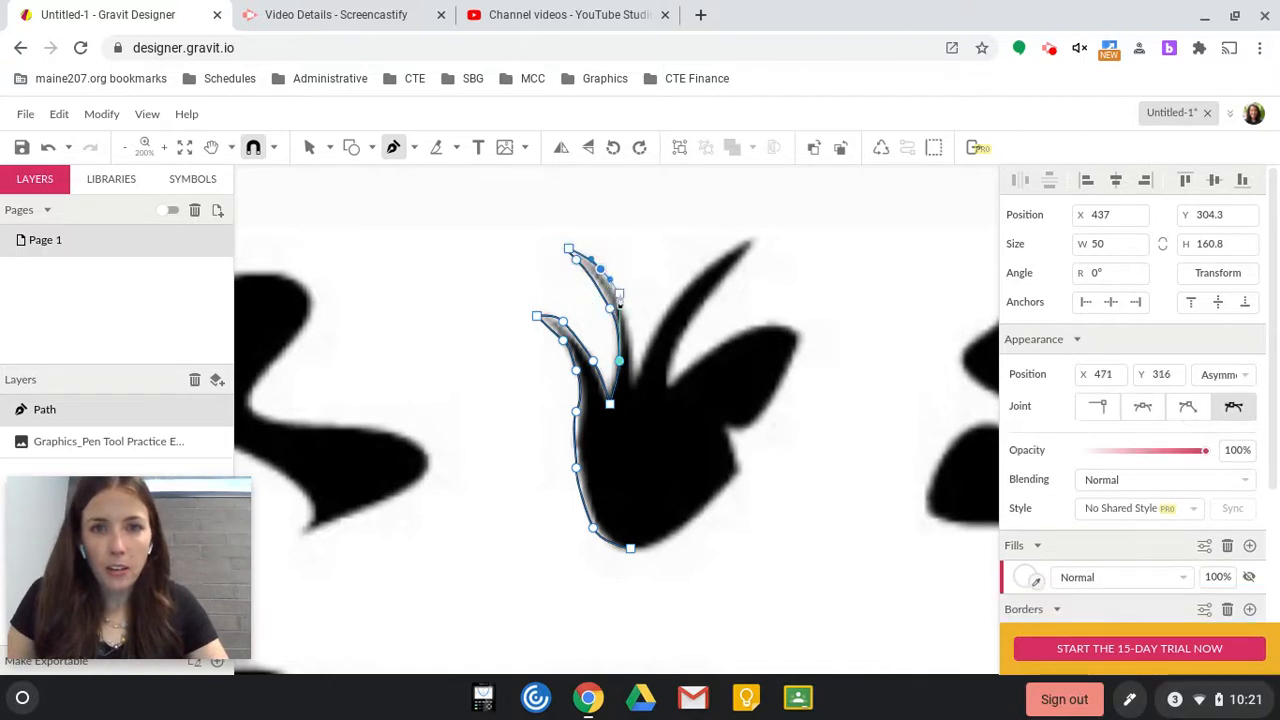
pyautogui.click(624, 318)
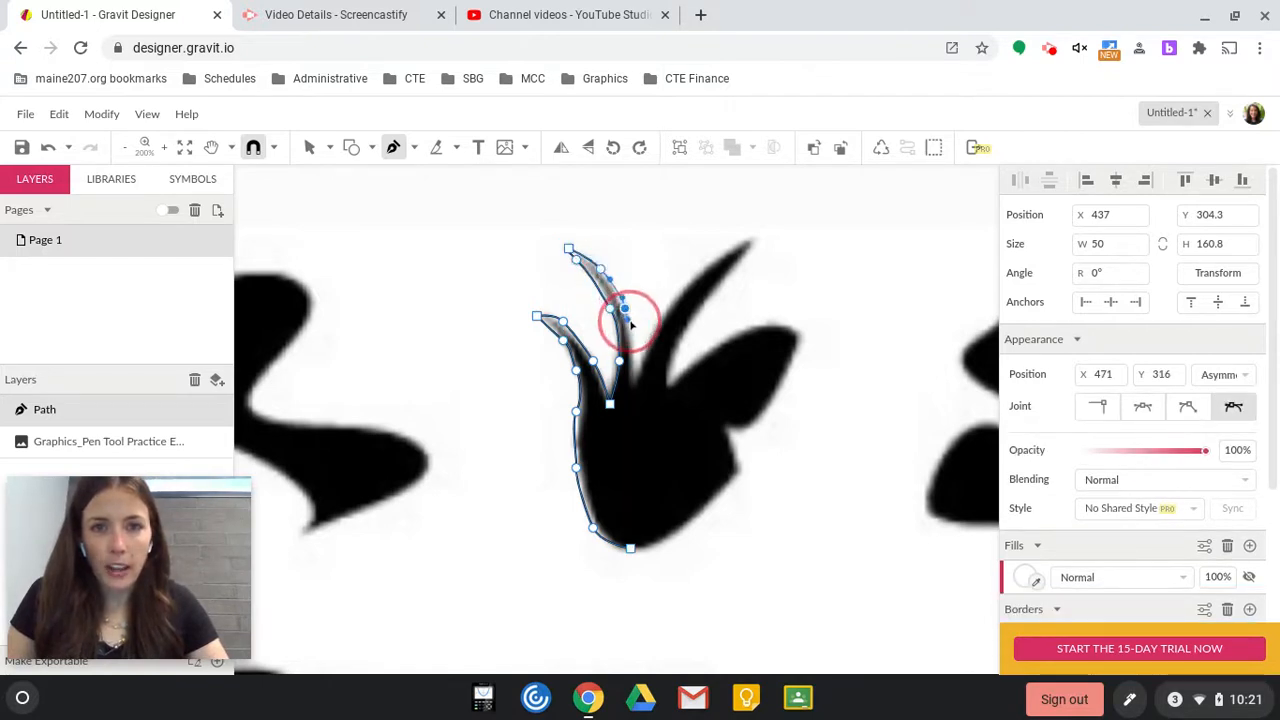
pyautogui.moveTo(637, 362); pyautogui.dragTo(637, 394)
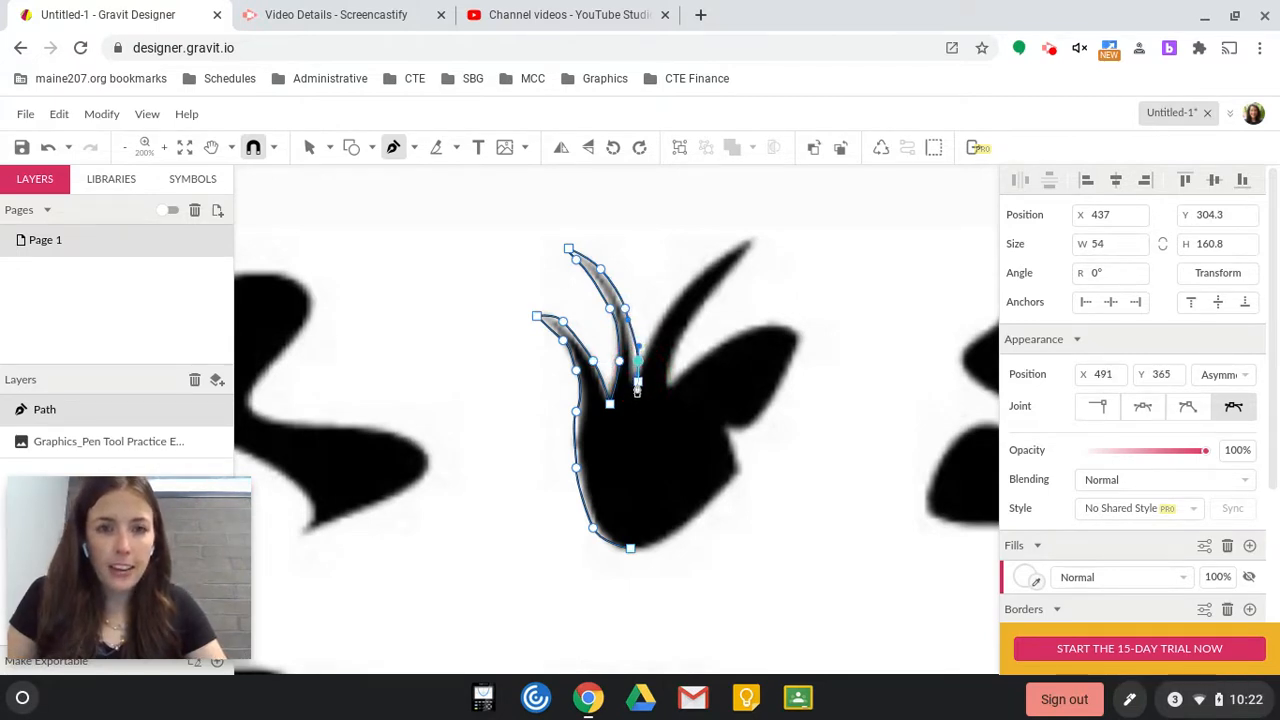
pyautogui.click(636, 385)
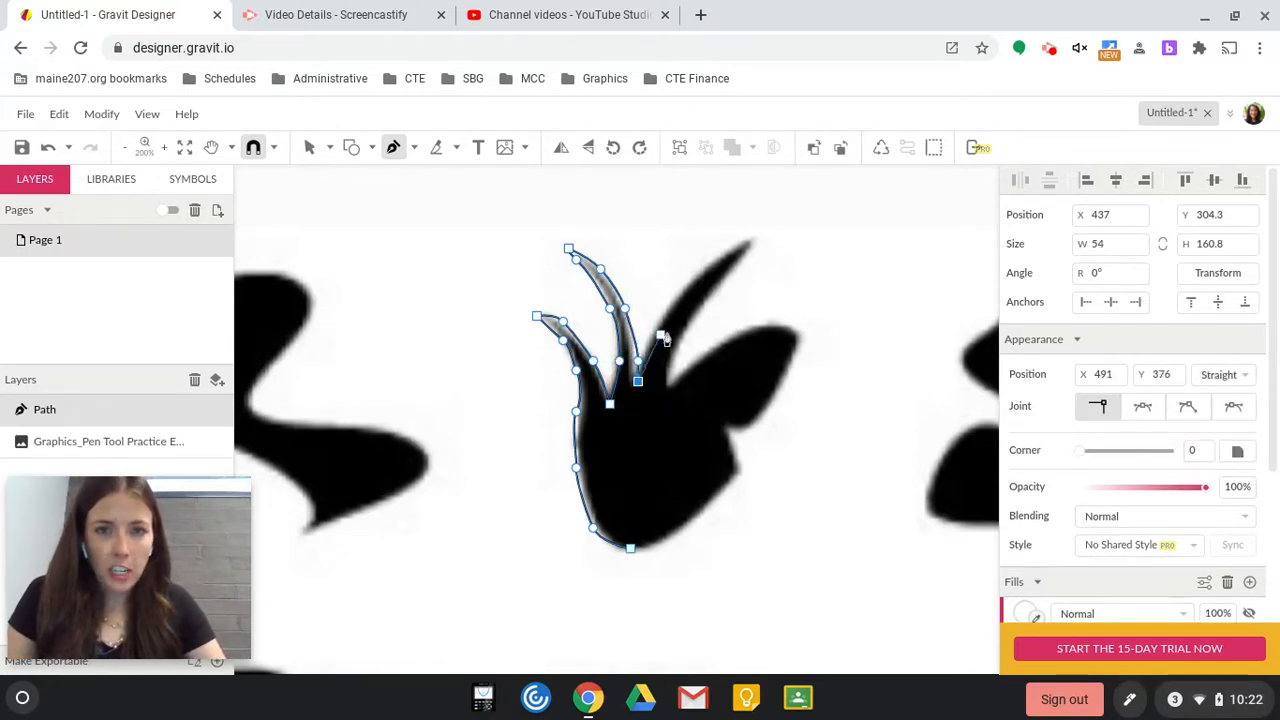
# - Trace the third, thicker spike up its left edge to a corner at the tip and back along its right edge
pyautogui.moveTo(649, 329); pyautogui.dragTo(736, 250)
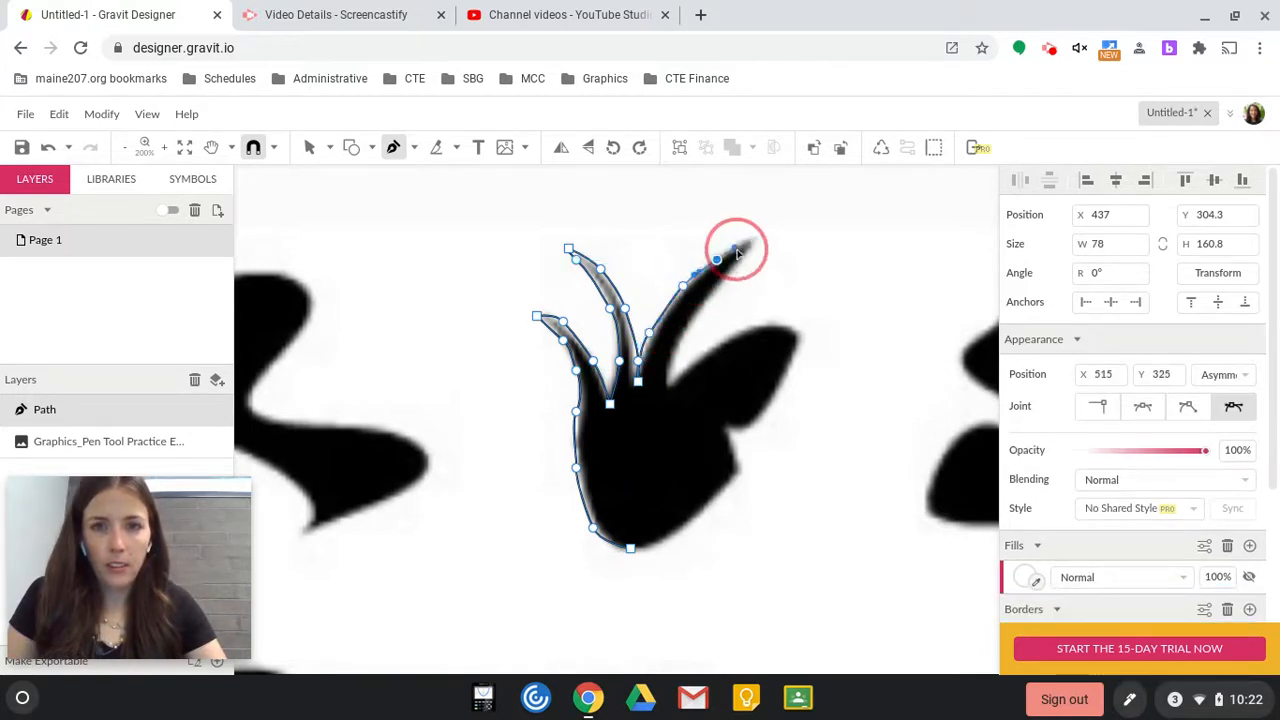
pyautogui.click(754, 229)
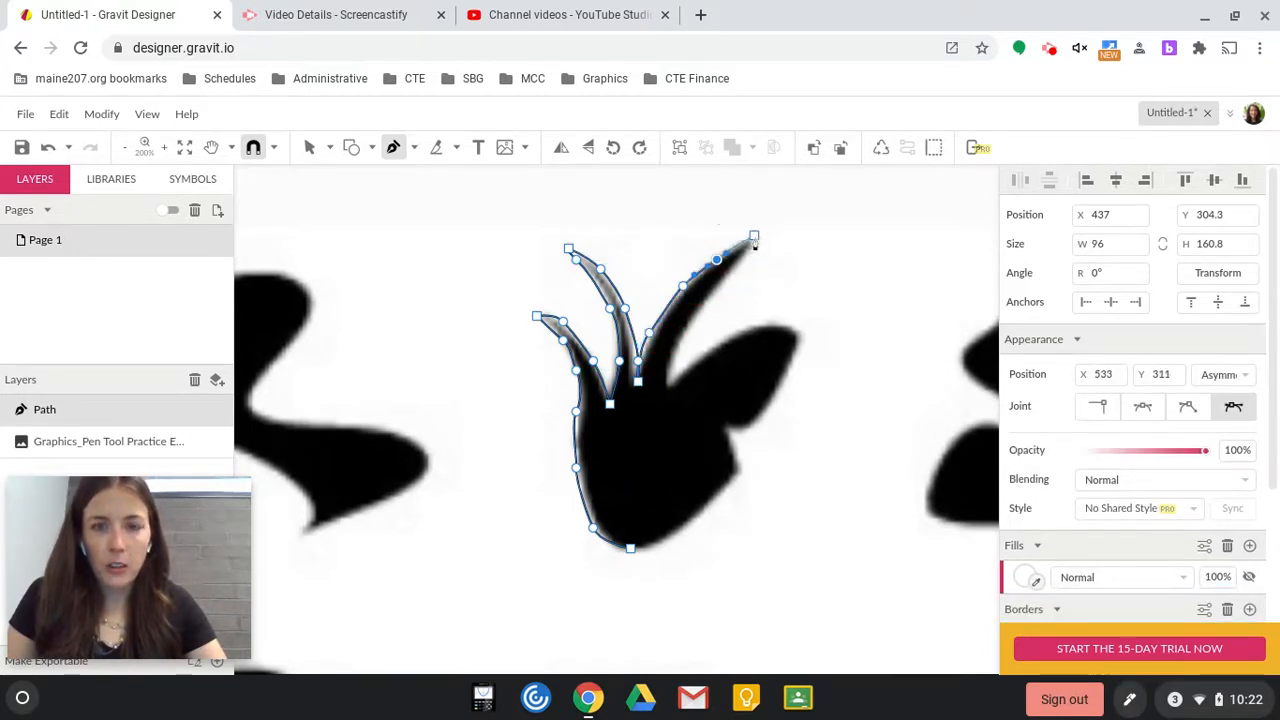
pyautogui.click(754, 237)
pyautogui.moveTo(717, 286); pyautogui.dragTo(709, 297)
# - Trace the leaf lobe along its upper edge to its tip and back underneath to the notch where it meets the body
pyautogui.moveTo(683, 338); pyautogui.dragTo(805, 338)
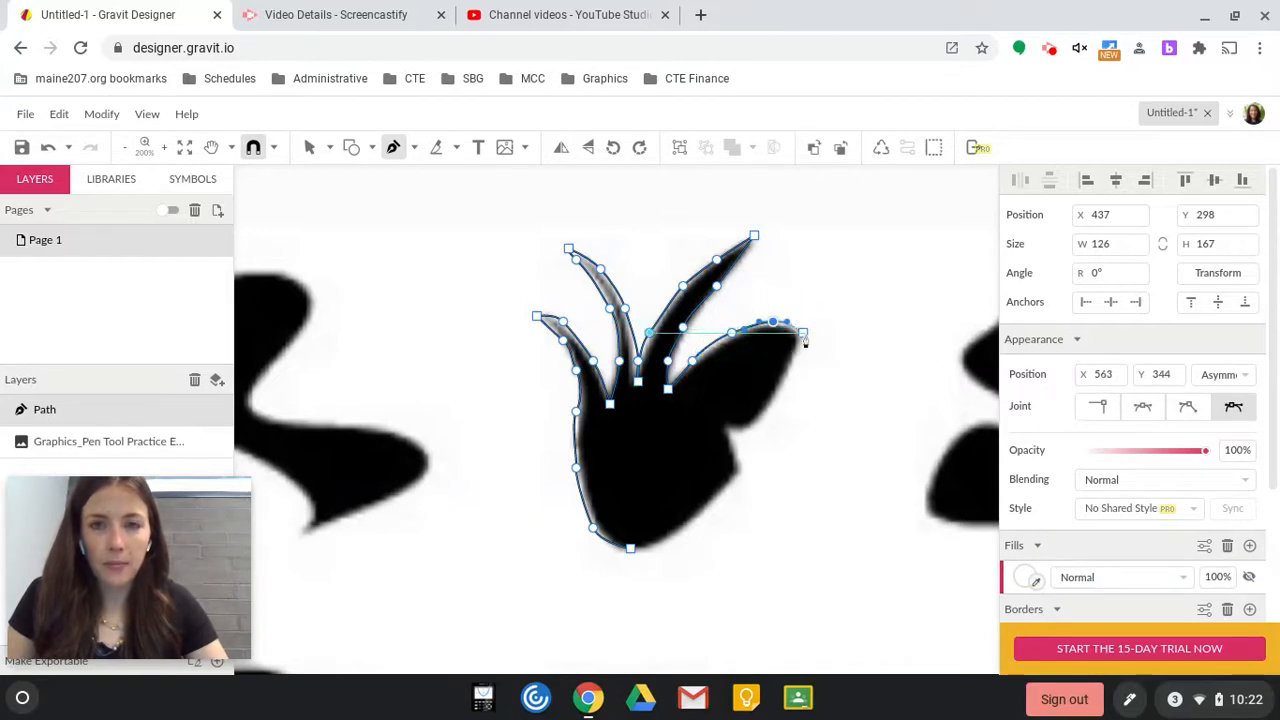
pyautogui.click(784, 362)
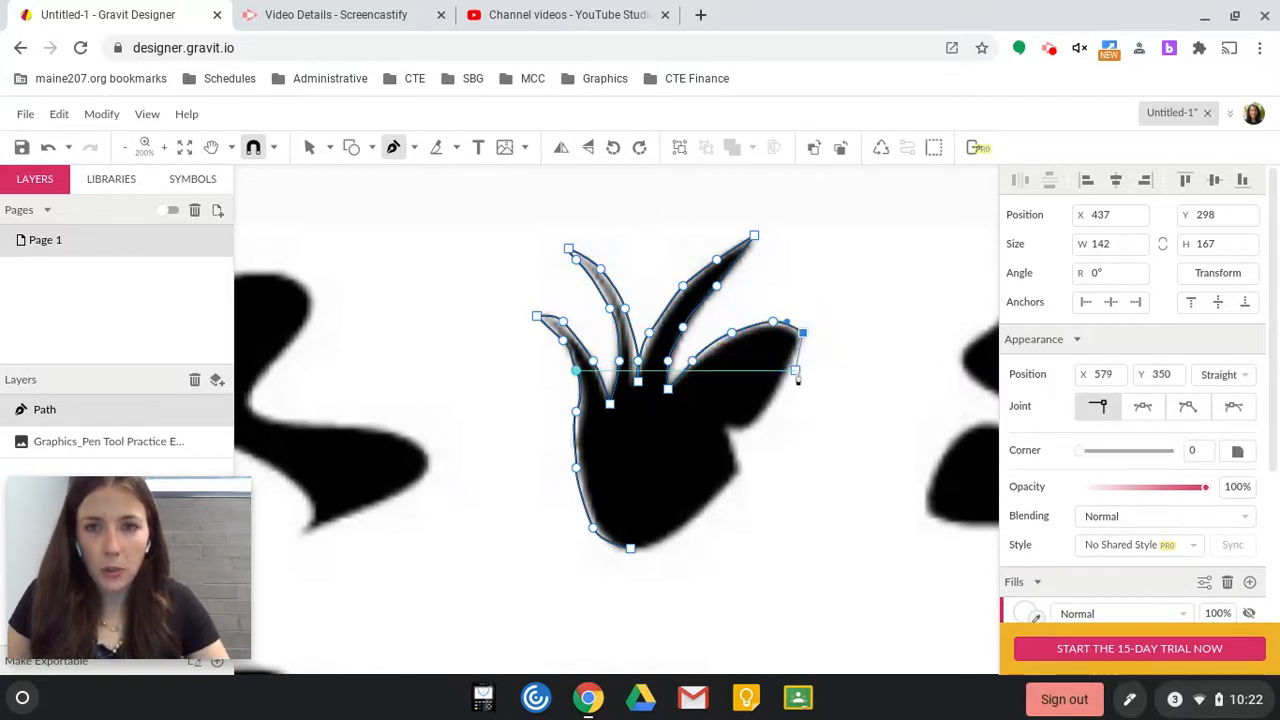
pyautogui.moveTo(795, 372); pyautogui.dragTo(733, 428)
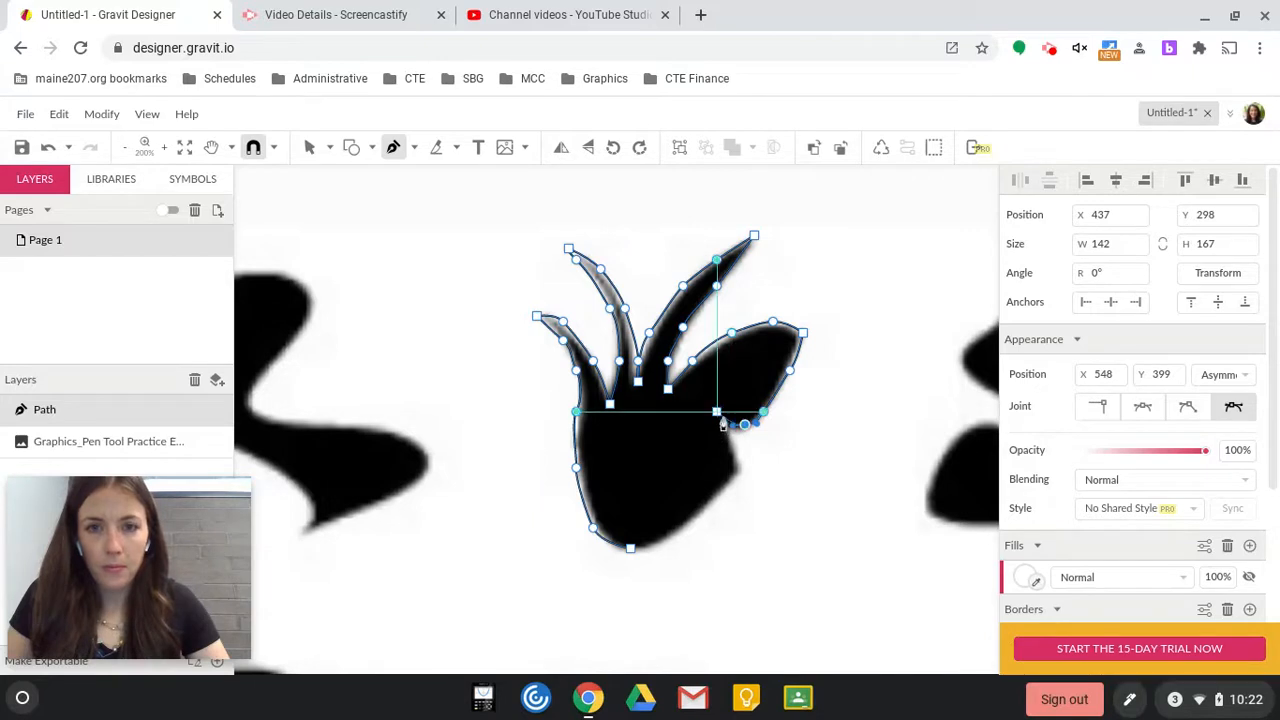
pyautogui.click(719, 418)
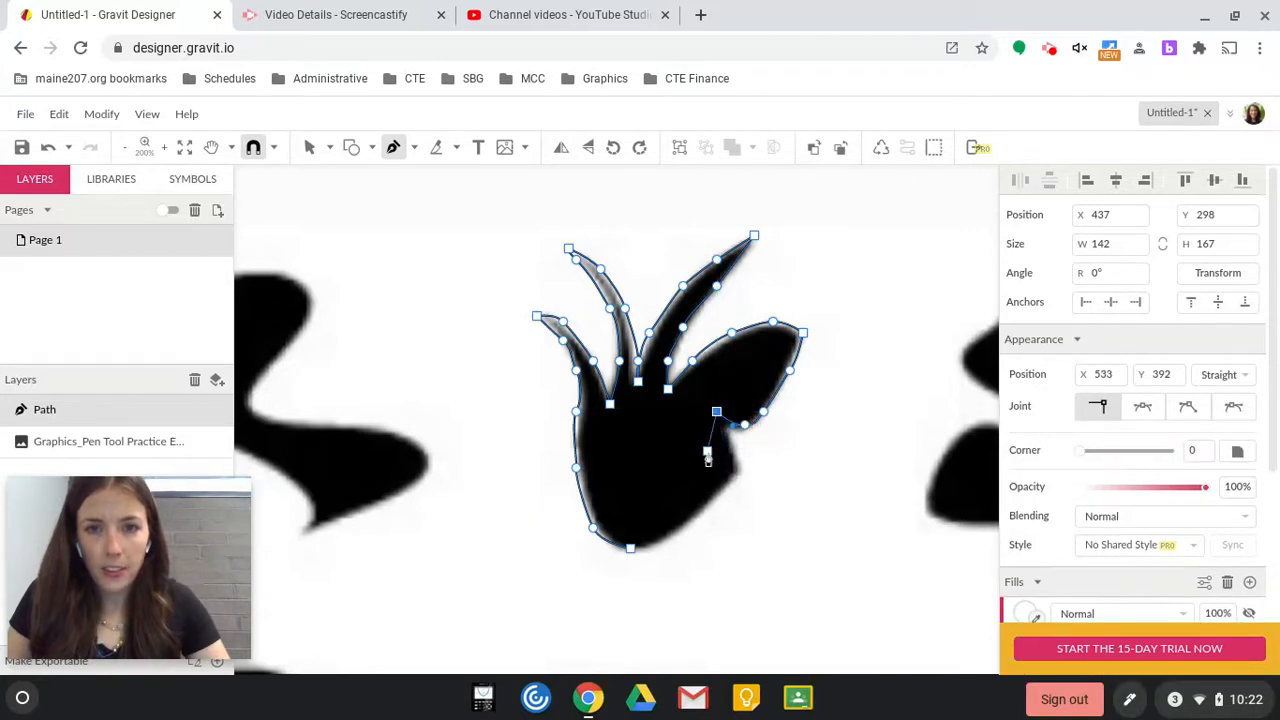
# - Trace the body's right corner and lower edge, closing the path at its starting point with a size of about 142 × 167 px
pyautogui.moveTo(731, 441); pyautogui.dragTo(744, 467)
pyautogui.moveTo(705, 513); pyautogui.dragTo(632, 558)
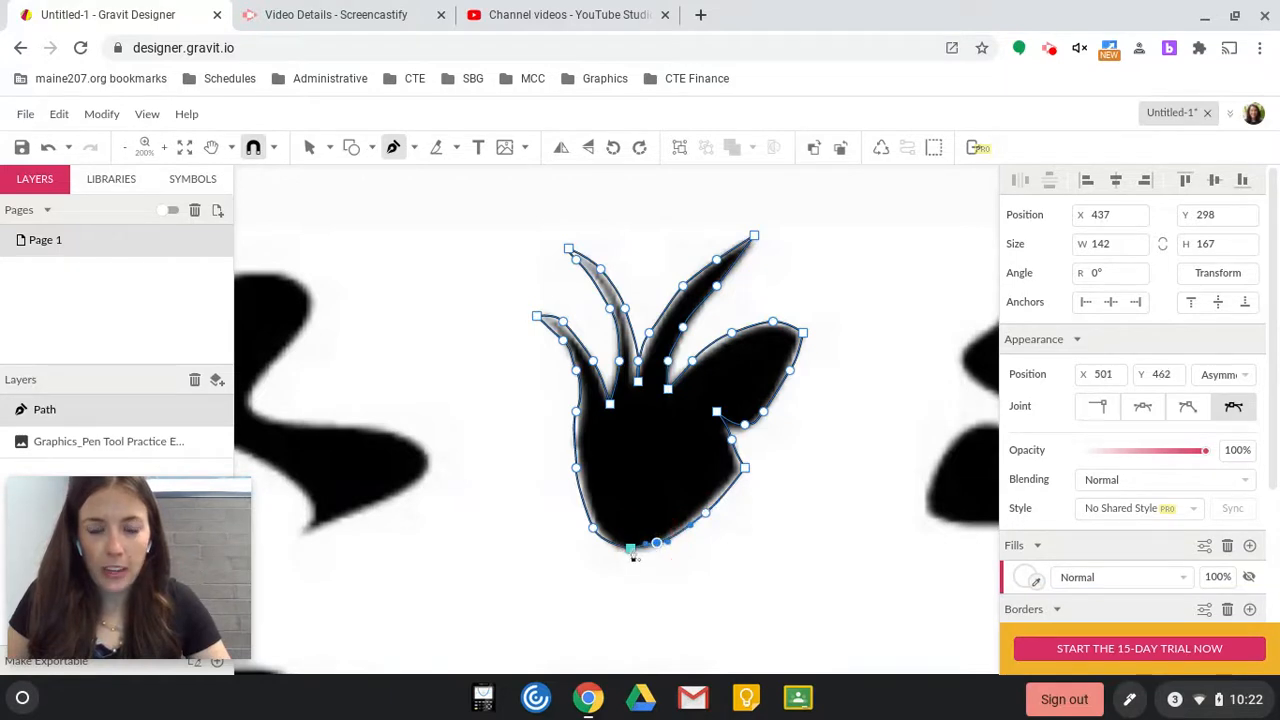
pyautogui.click(634, 552)
# - Switch to the Pointer tool and set the traced path's border width to 0
pyautogui.scroll(2, 840, 477)
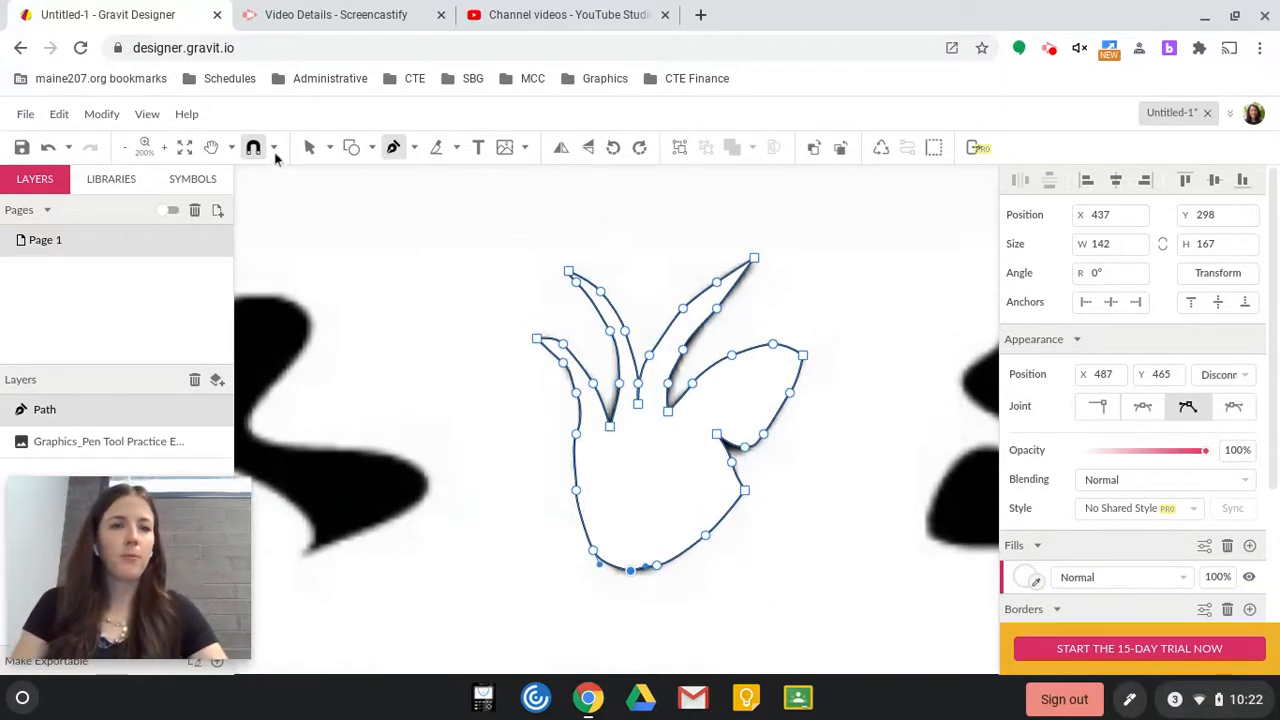
pyautogui.click(309, 147)
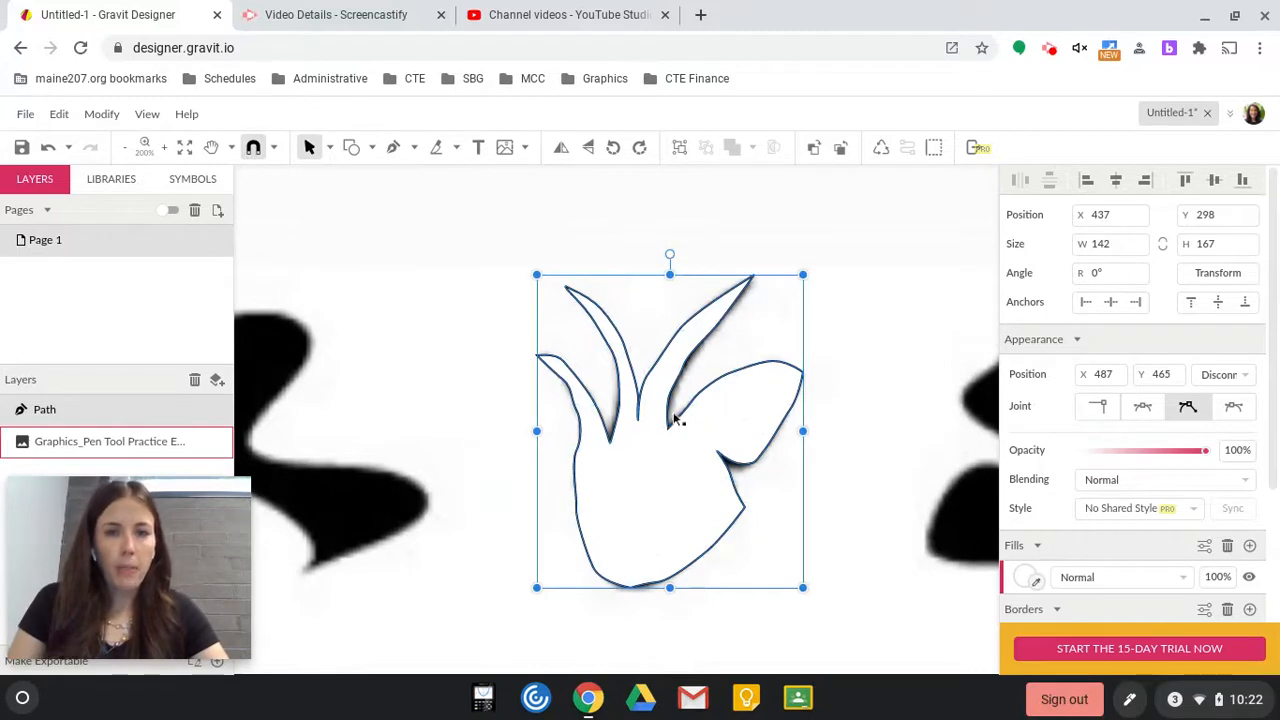
pyautogui.scroll(-3, 700, 451)
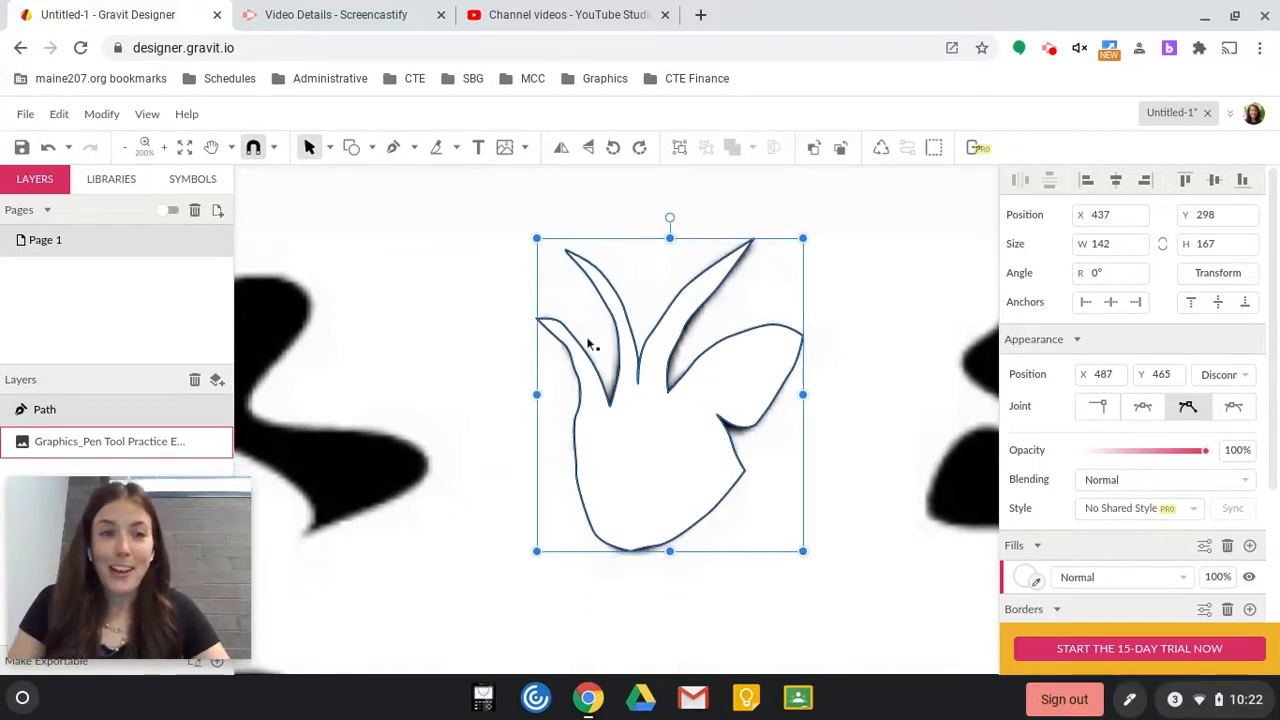
pyautogui.scroll(-3, 1089, 569)
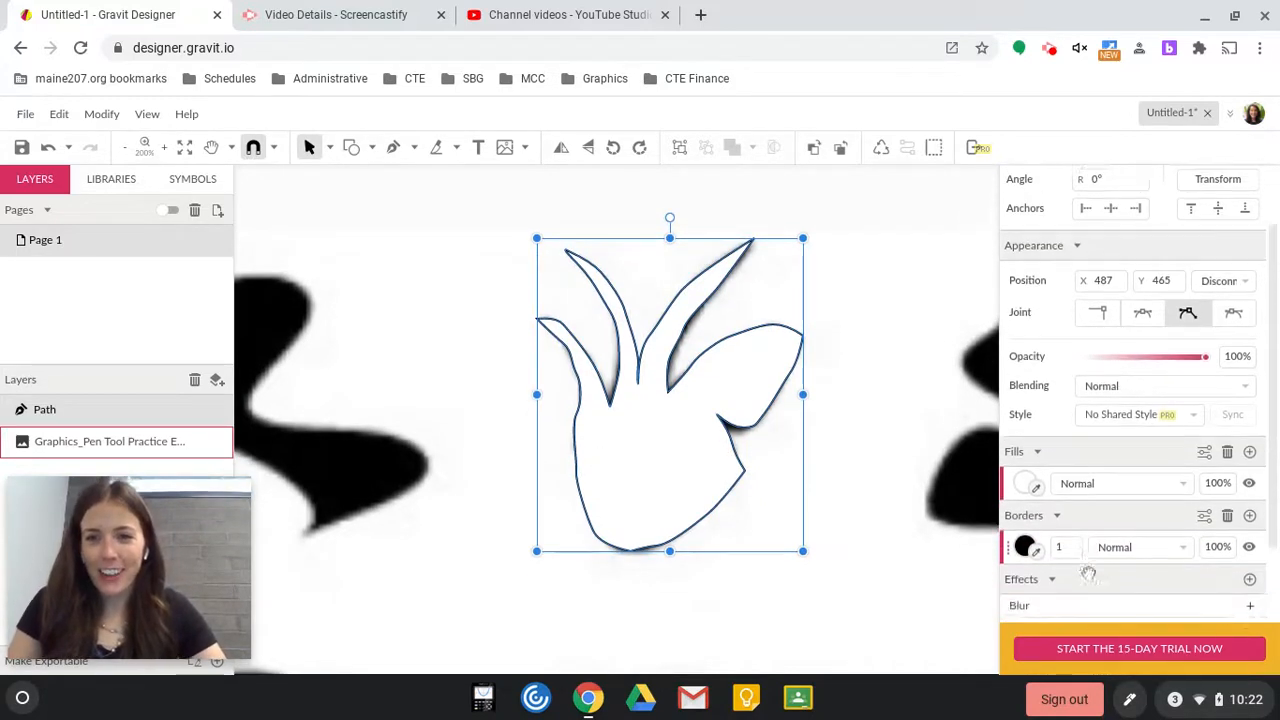
pyautogui.click(1061, 521)
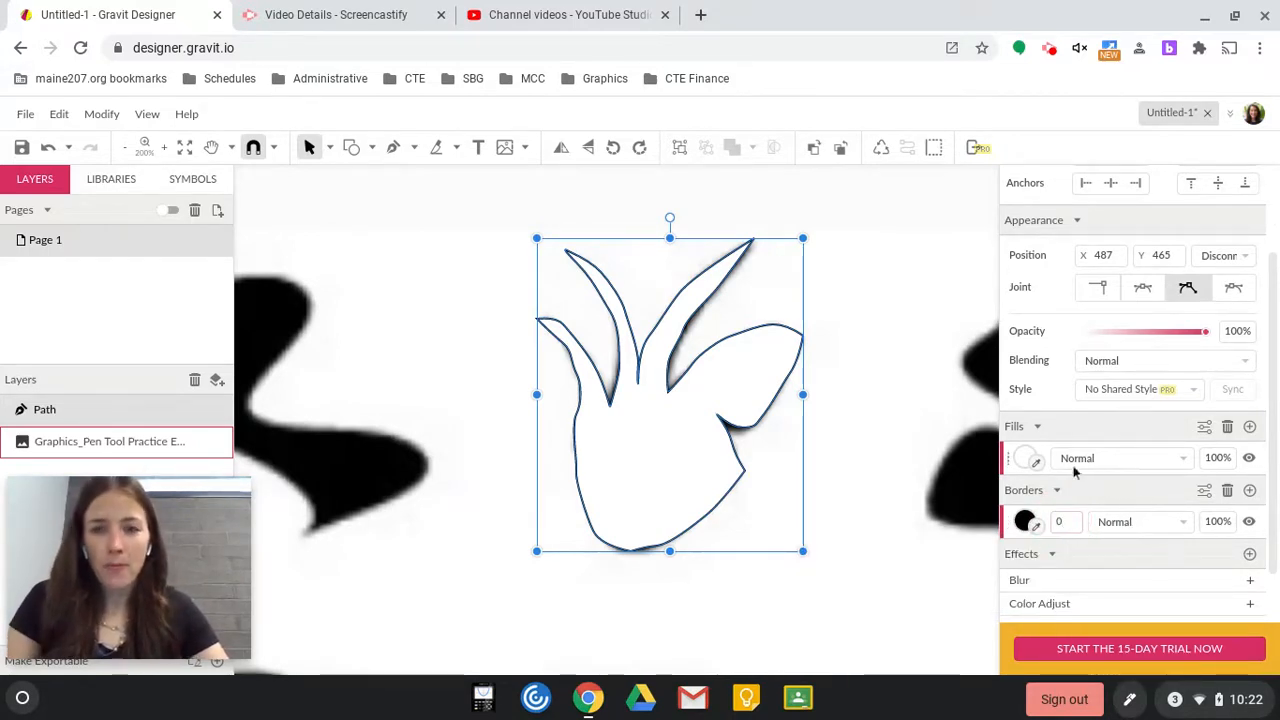
# - Fill the traced path with solid purple and deselect it
pyautogui.click(1025, 458)
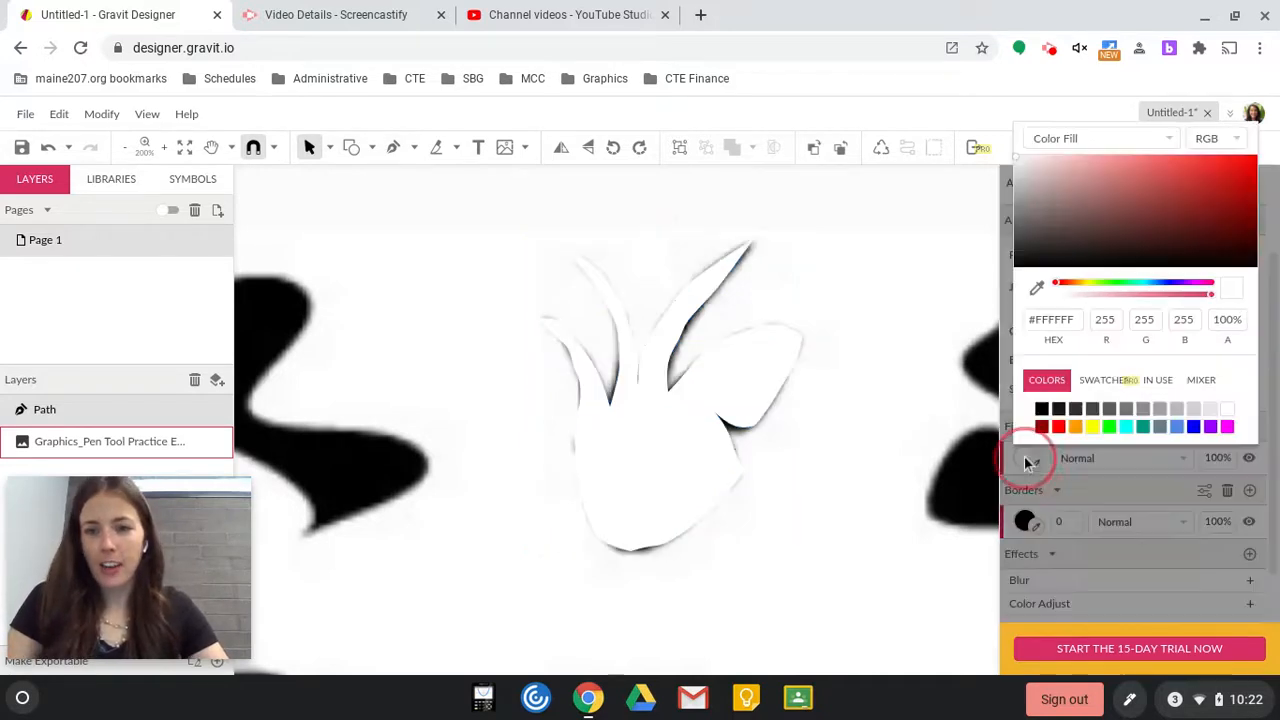
pyautogui.click(1210, 428)
pyautogui.click(775, 560)
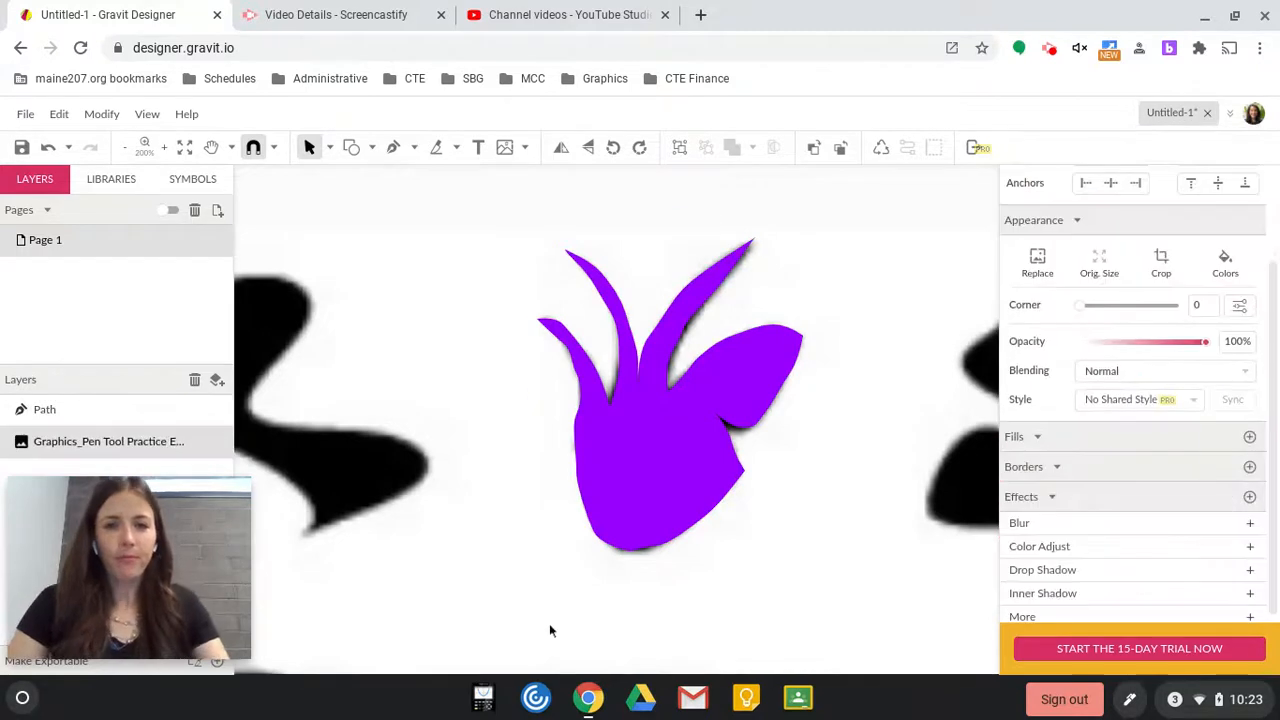
# - With the Subselect tool, select the purple path's anchor at the bend on its left edge, below the leftmost spike
pyautogui.scroll(6, 652, 543)
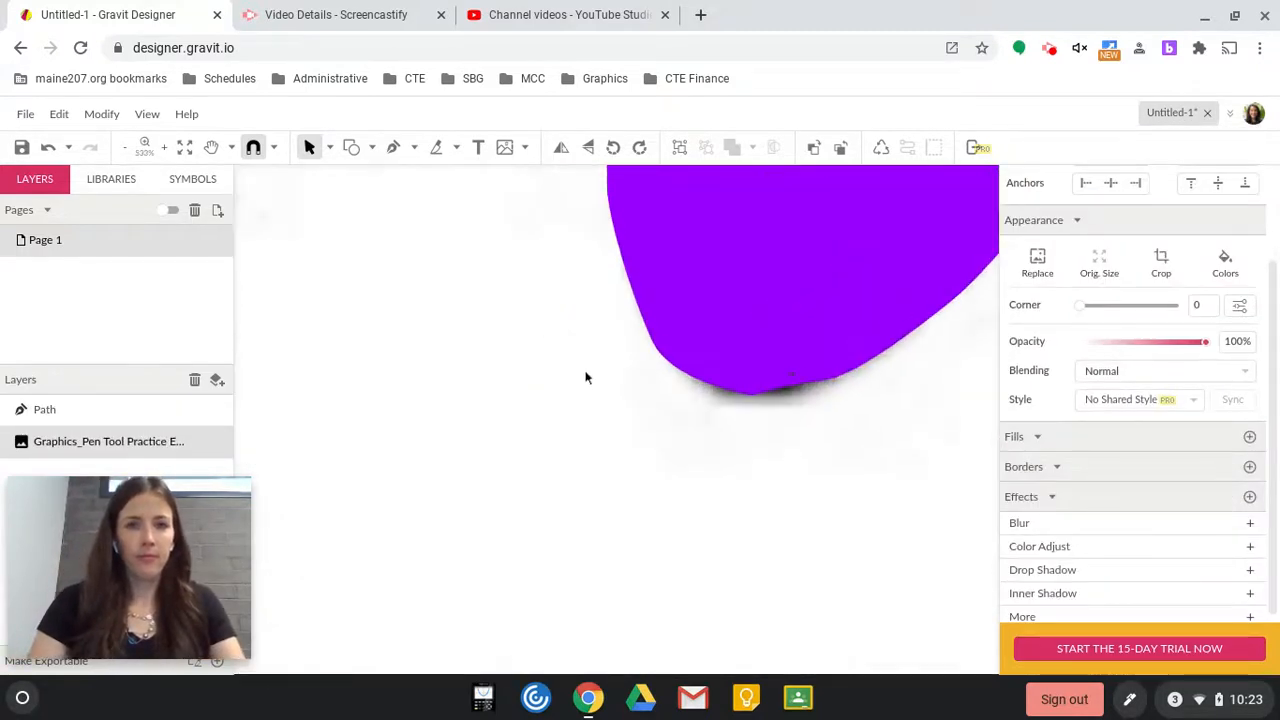
pyautogui.scroll(5, 743, 399)
pyautogui.scroll(-3, 763, 411)
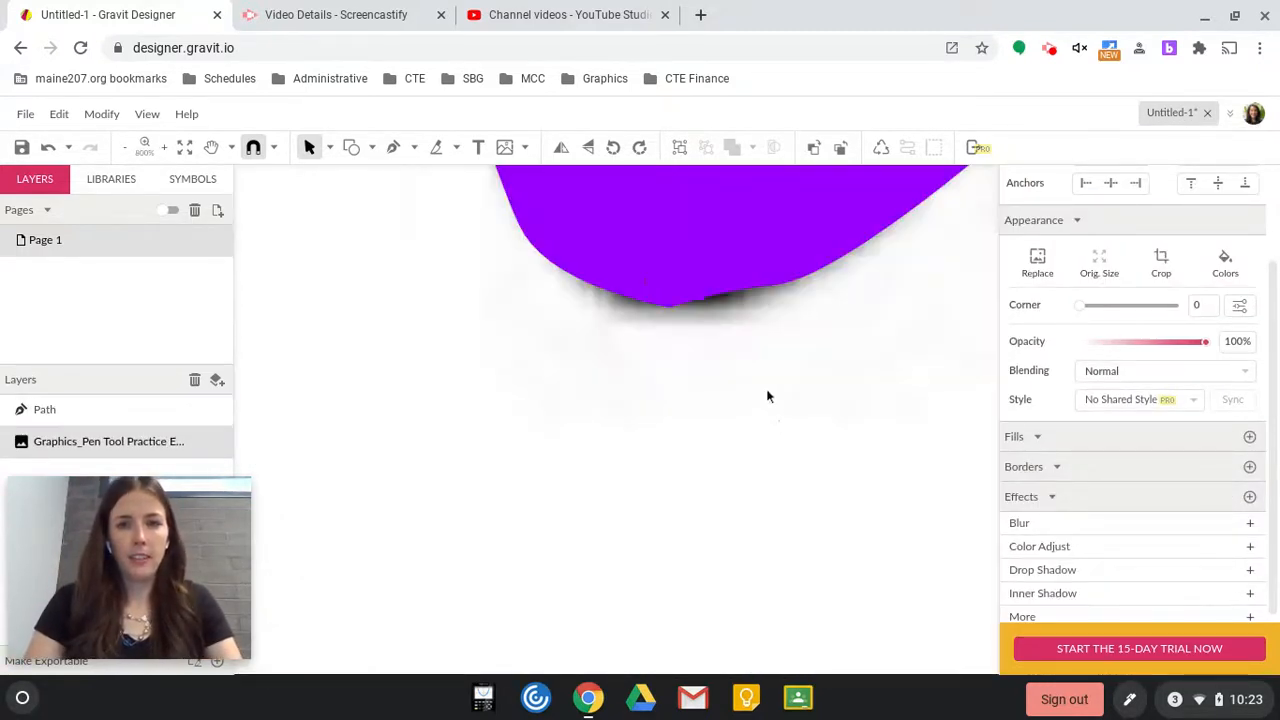
pyautogui.scroll(-4, 559, 317)
pyautogui.scroll(-4, 559, 317)
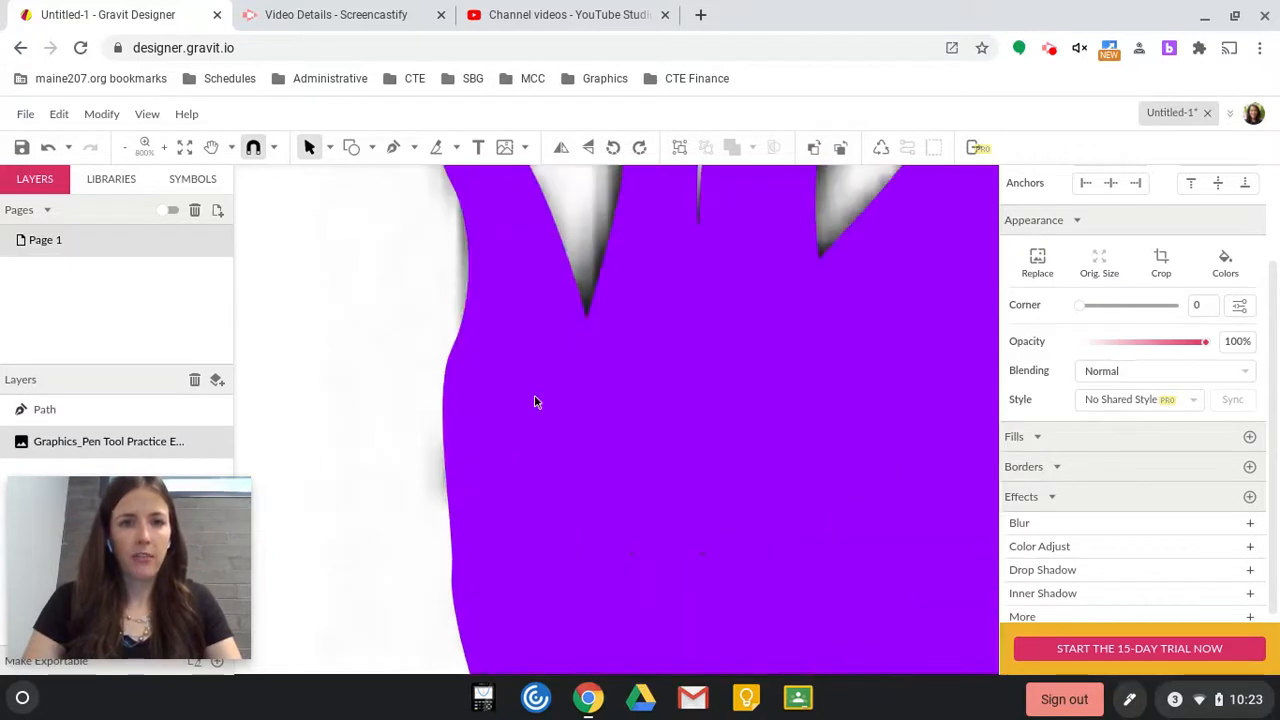
pyautogui.click(330, 150)
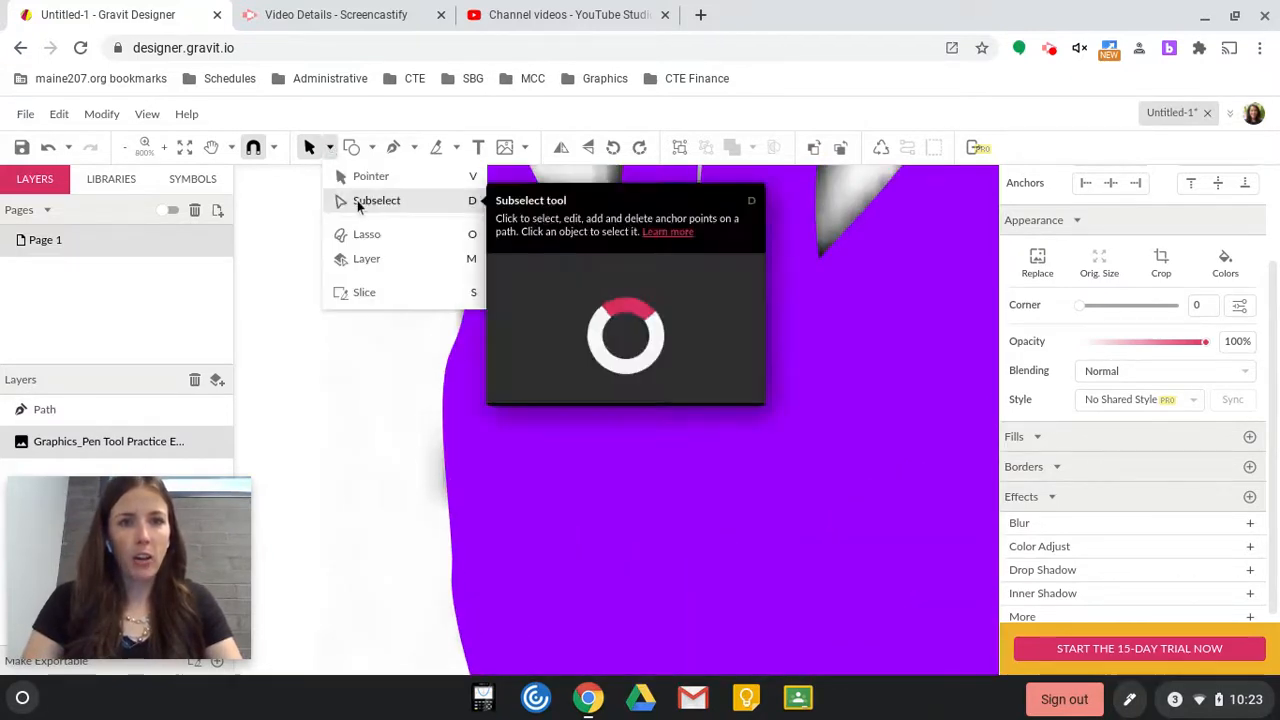
pyautogui.click(357, 200)
pyautogui.click(509, 375)
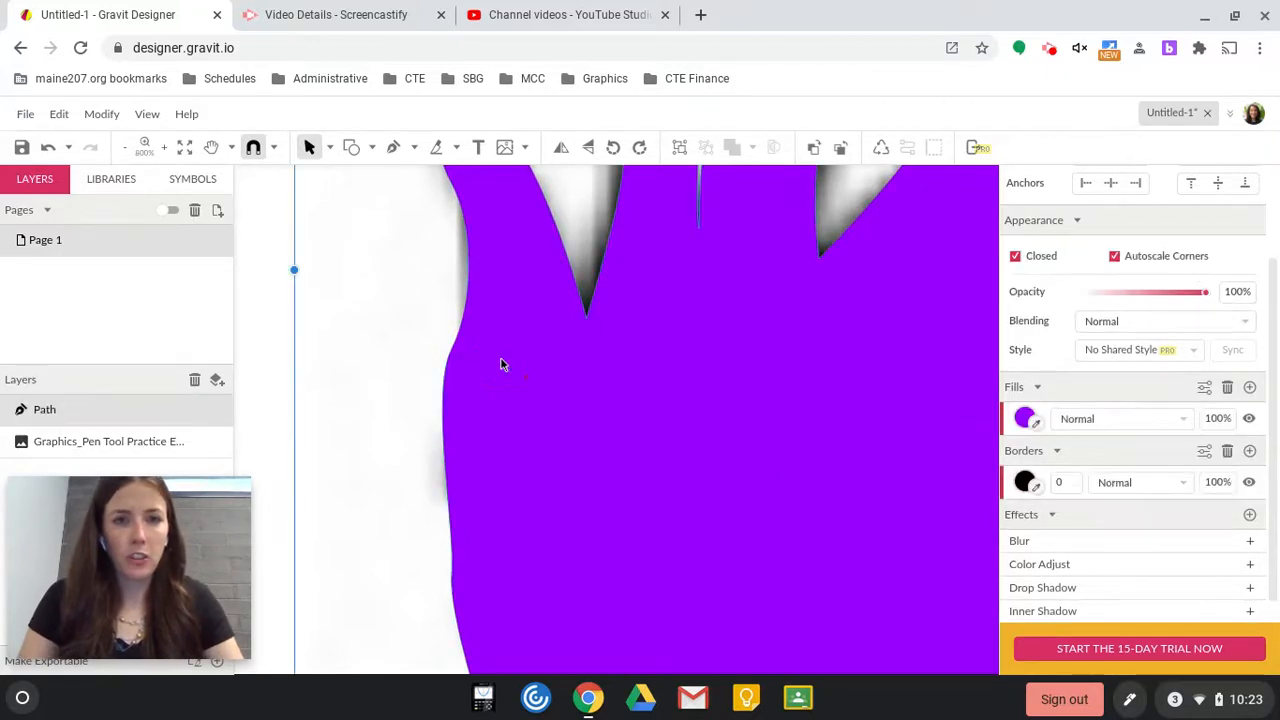
pyautogui.click(502, 364)
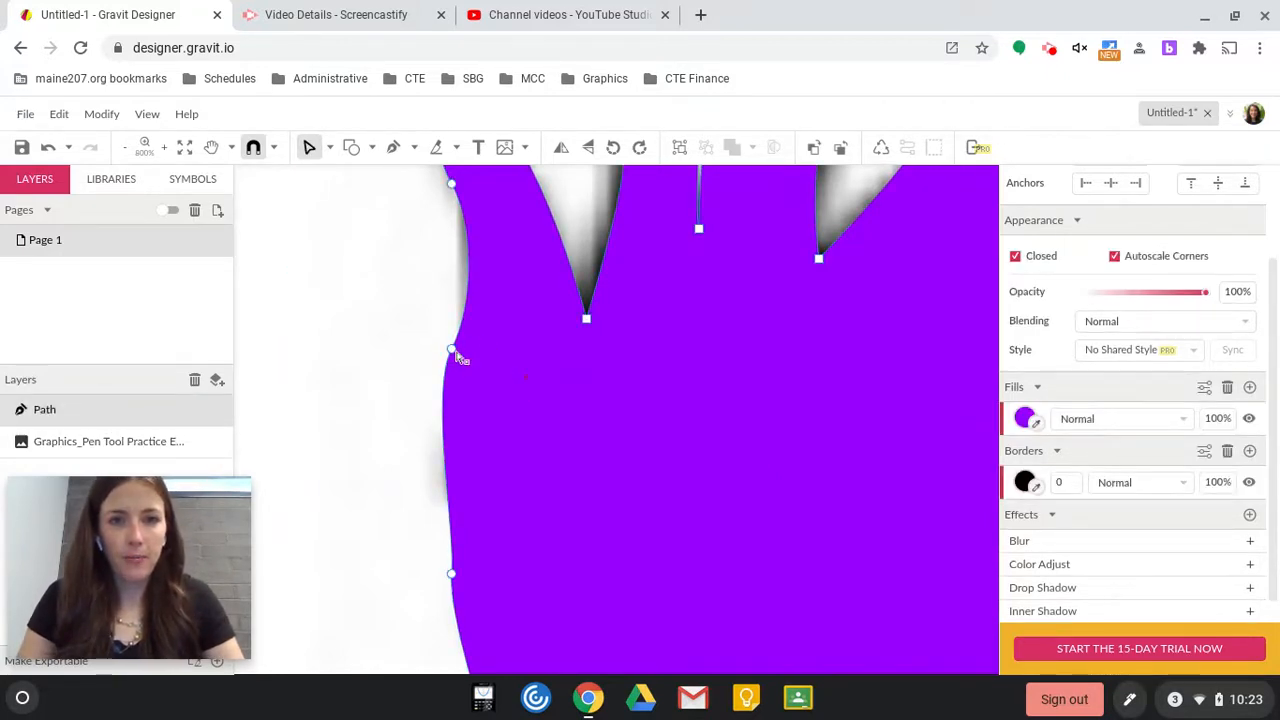
pyautogui.click(452, 352)
# - Adjust the upper curve handle of the left-edge anchor slightly outward and set the anchor's joint to Disconnected
pyautogui.hotkey('ctrl', '-')
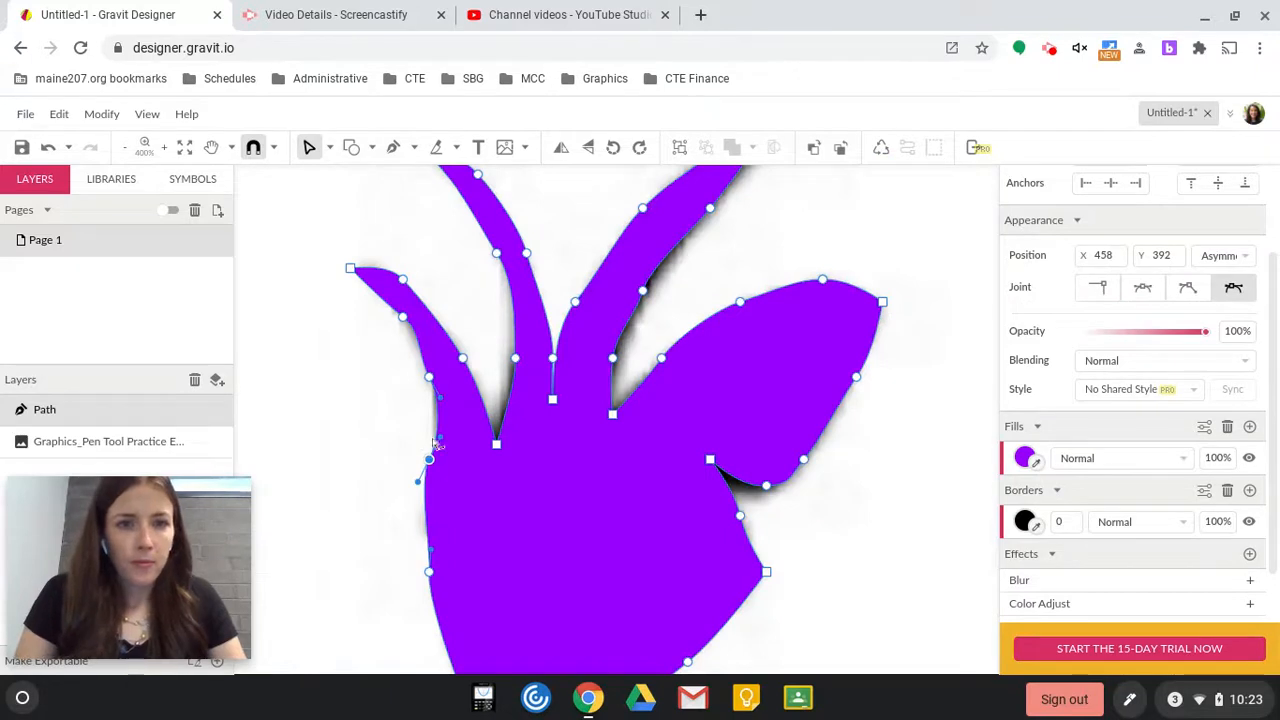
pyautogui.hotkey('ctrl', '+')
pyautogui.moveTo(493, 623); pyautogui.dragTo(766, 606)
pyautogui.moveTo(551, 446)
pyautogui.mouseDown()
pyautogui.moveTo(532, 435)
pyautogui.moveTo(540, 446)
pyautogui.mouseUp()
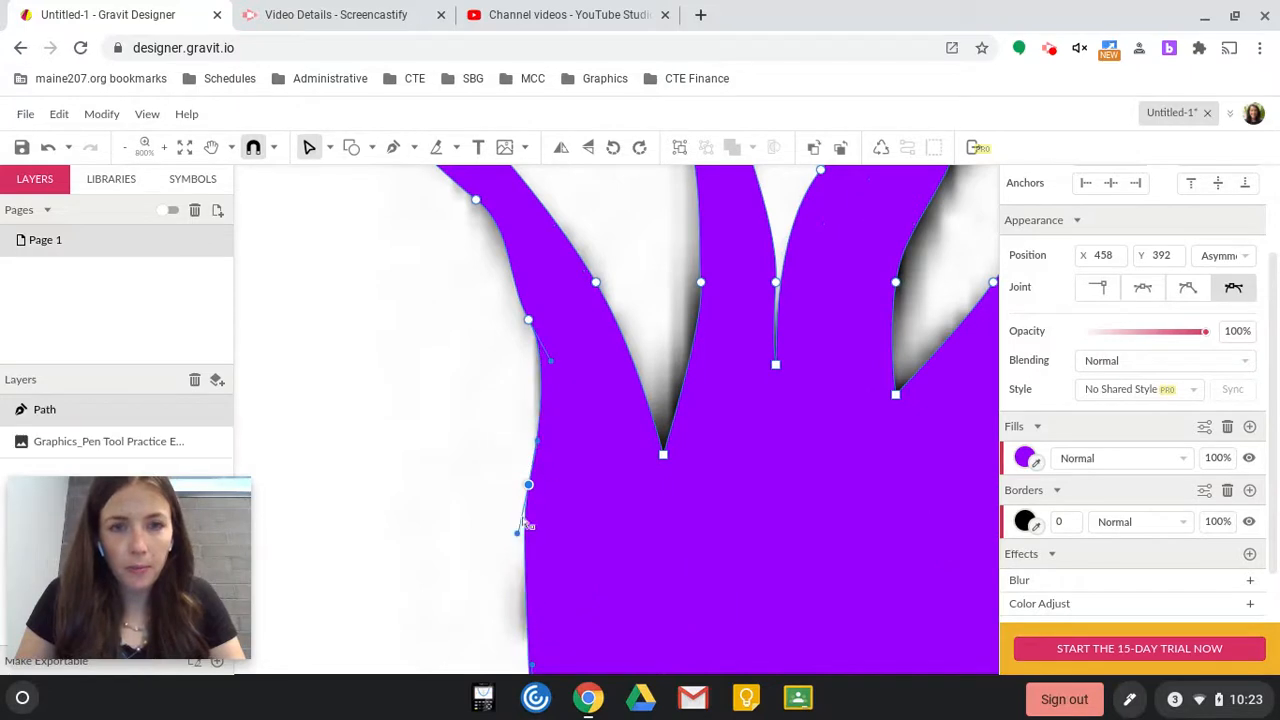
pyautogui.click(1187, 289)
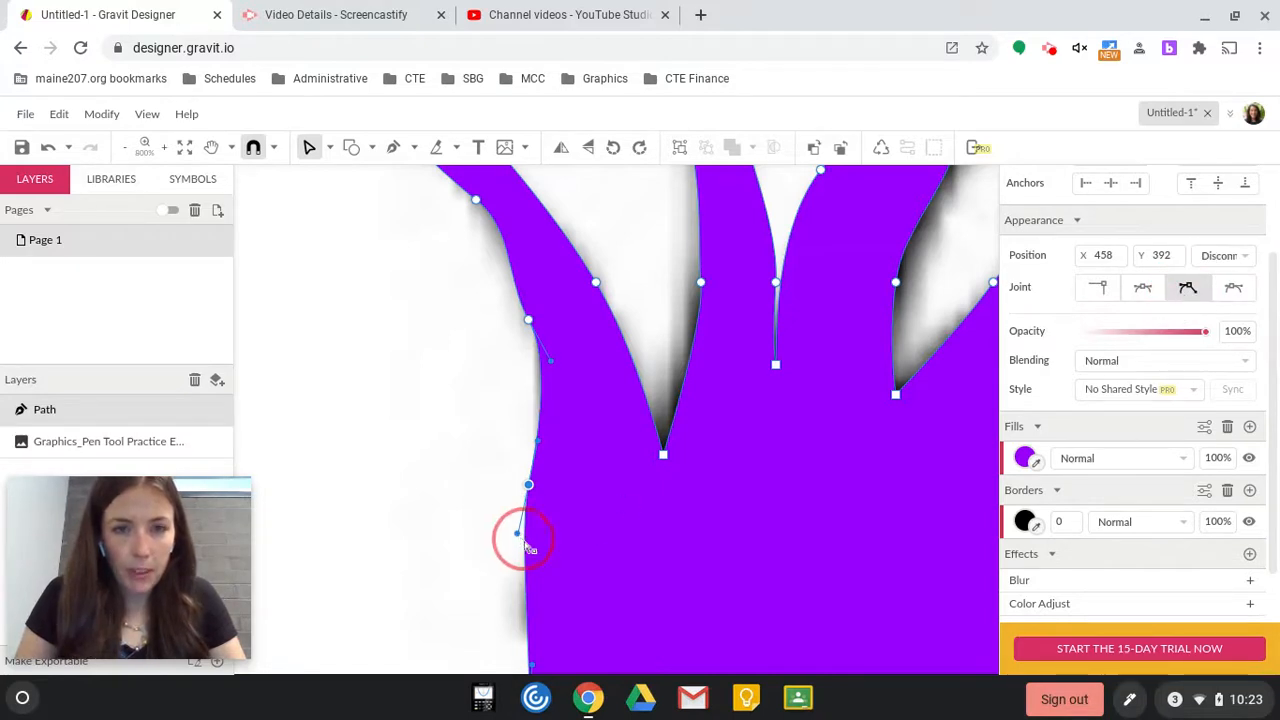
# - Lengthen the selected left-edge anchor's lower curve handle downward and pull its upper handle slightly outward
pyautogui.moveTo(522, 539); pyautogui.dragTo(517, 564)
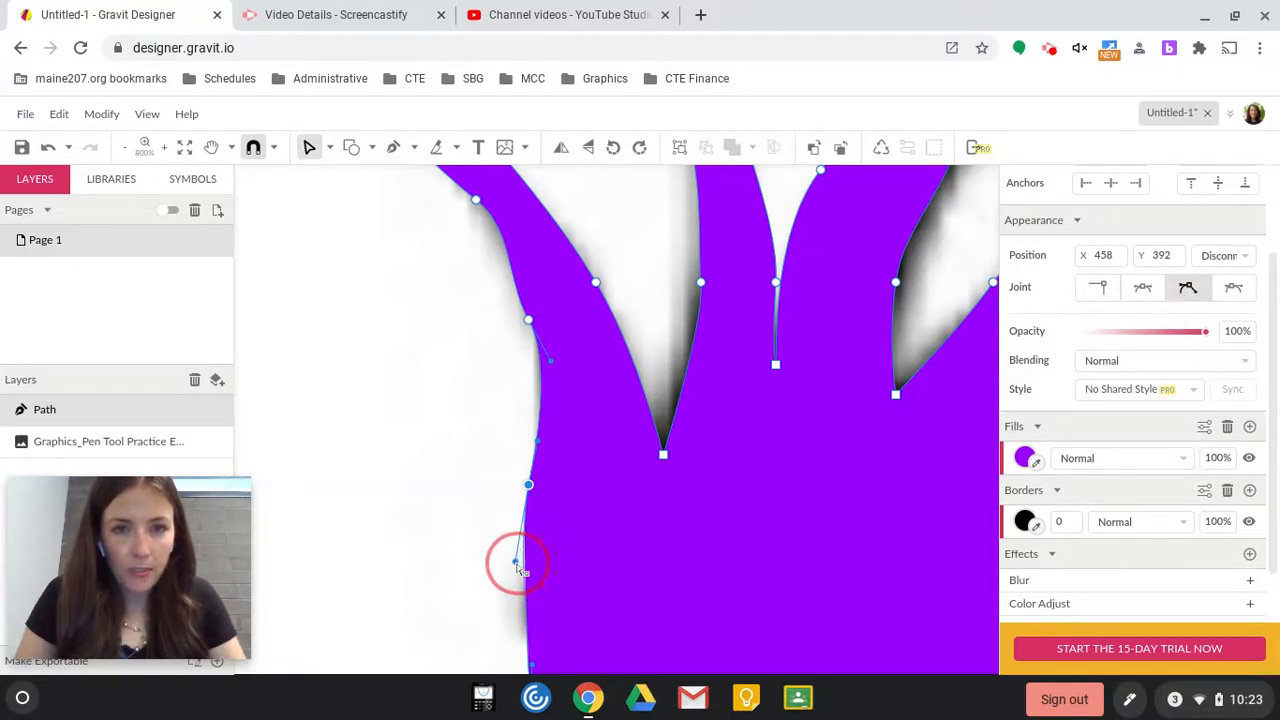
pyautogui.moveTo(539, 442)
pyautogui.mouseDown()
pyautogui.moveTo(523, 436)
pyautogui.moveTo(534, 444)
pyautogui.mouseUp()
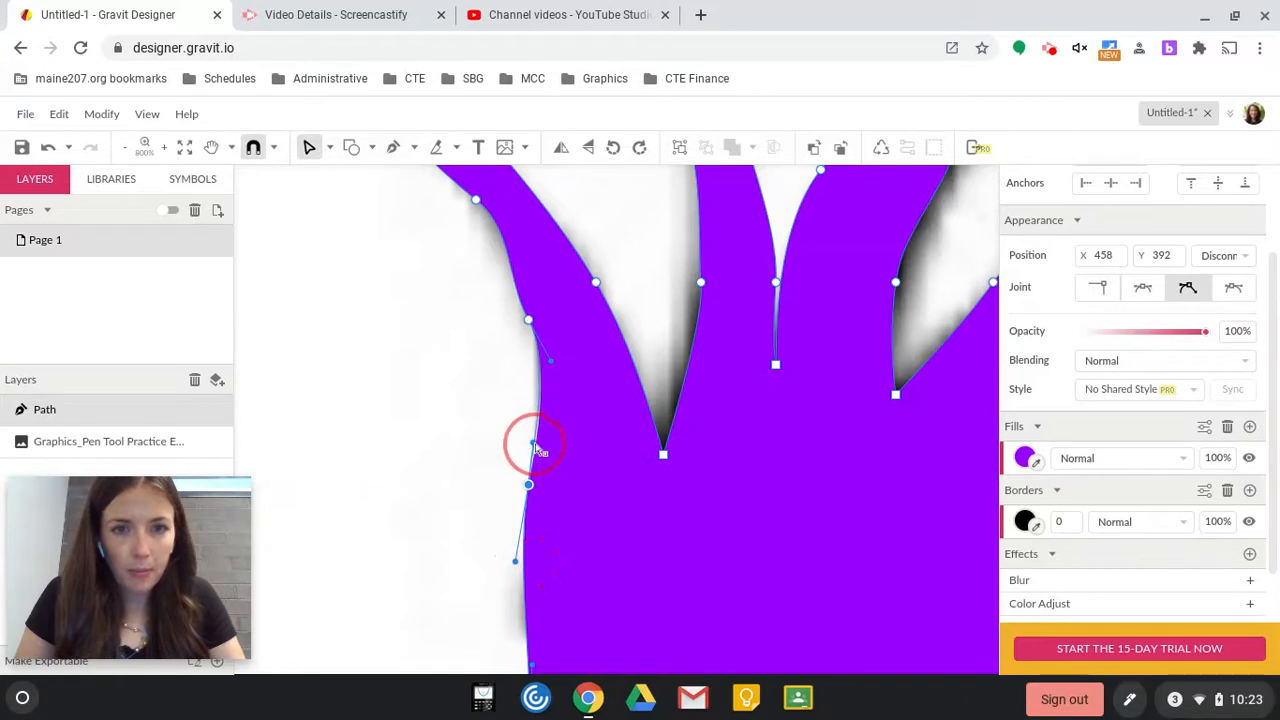
# - Set the joint of the next left-edge anchor above to Disconnected, align both curve handles with the shape's edge, and deselect it
pyautogui.click(528, 319)
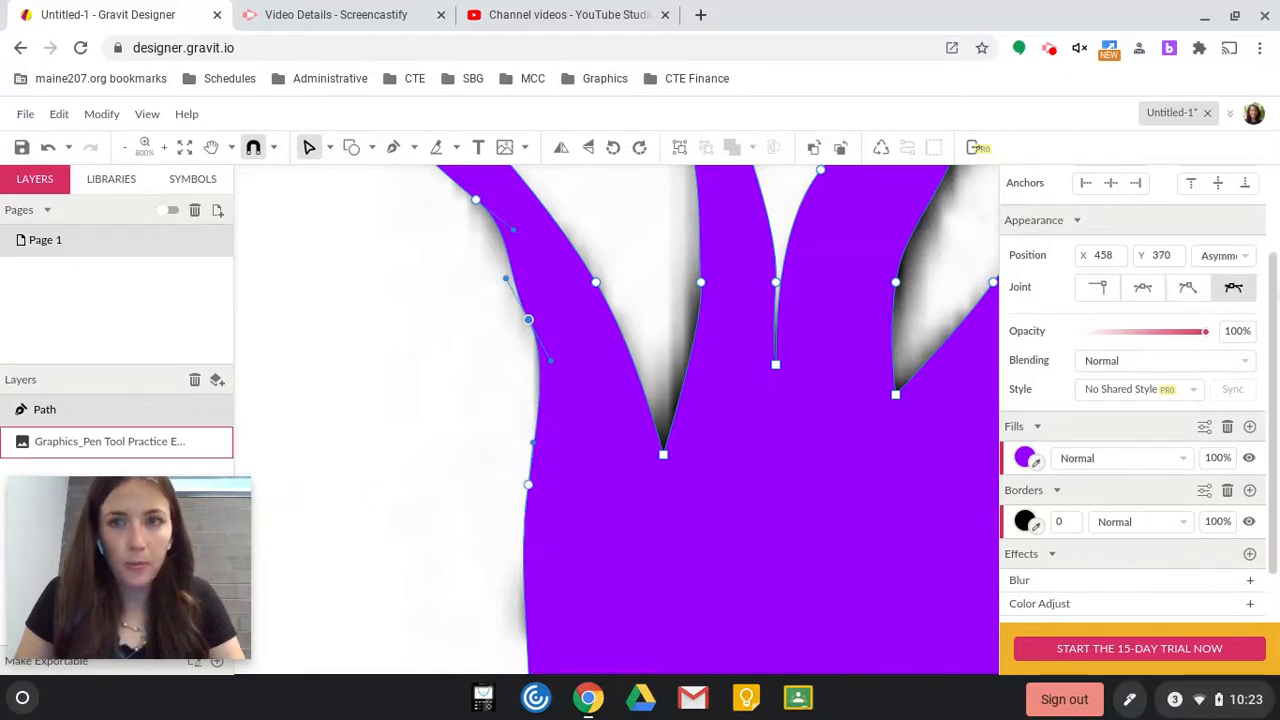
pyautogui.click(1187, 287)
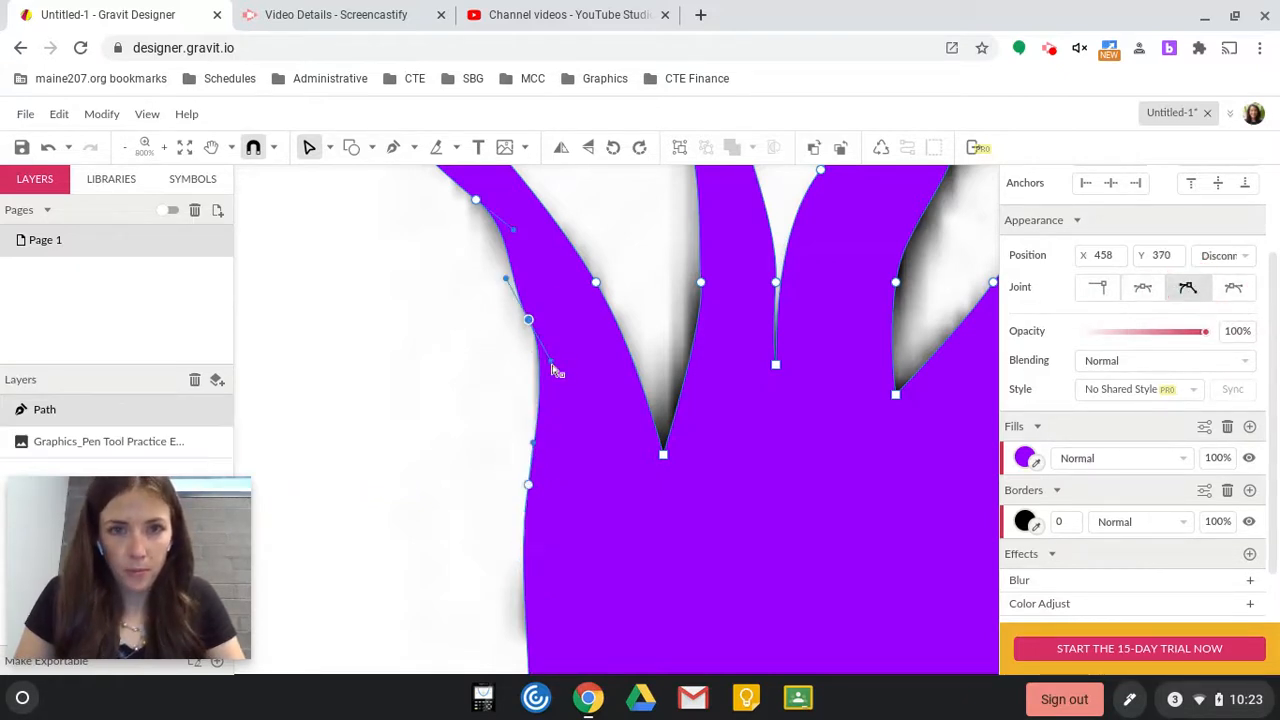
pyautogui.moveTo(557, 371); pyautogui.dragTo(537, 378)
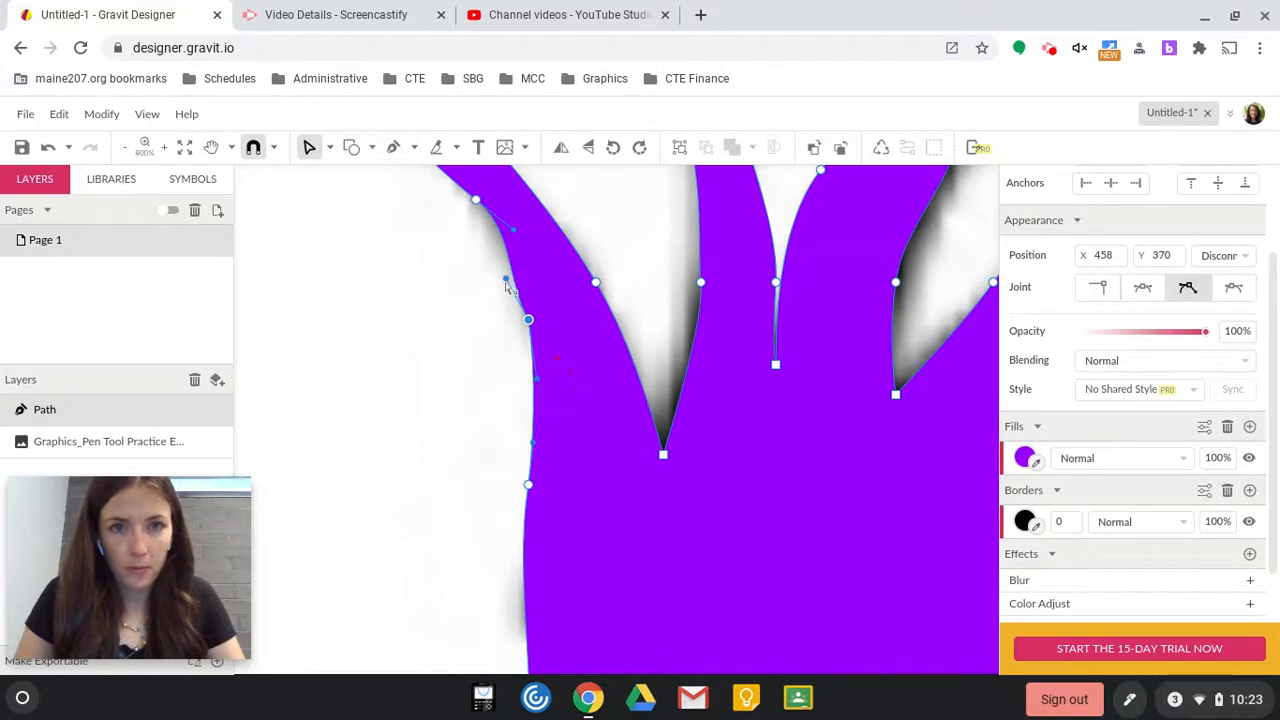
pyautogui.moveTo(506, 285)
pyautogui.mouseDown()
pyautogui.moveTo(501, 273)
pyautogui.moveTo(527, 287)
pyautogui.mouseUp()
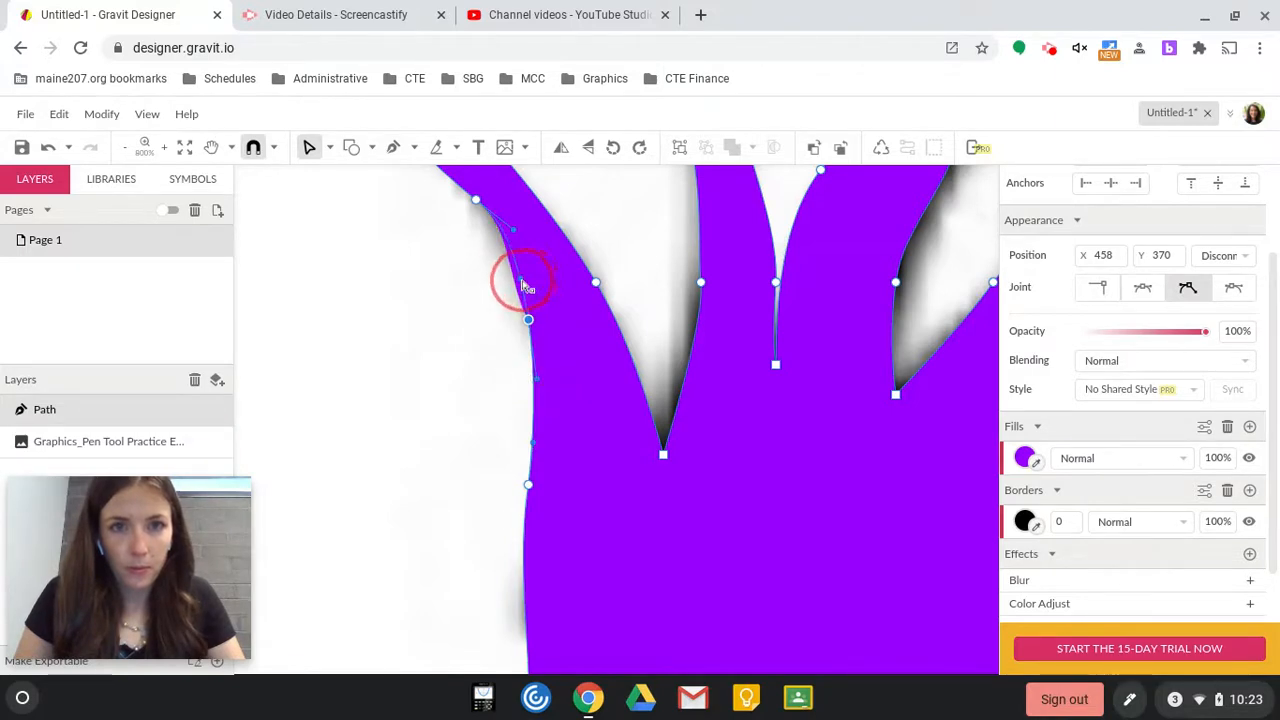
pyautogui.click(457, 400)
pyautogui.click(566, 343)
pyautogui.click(400, 500)
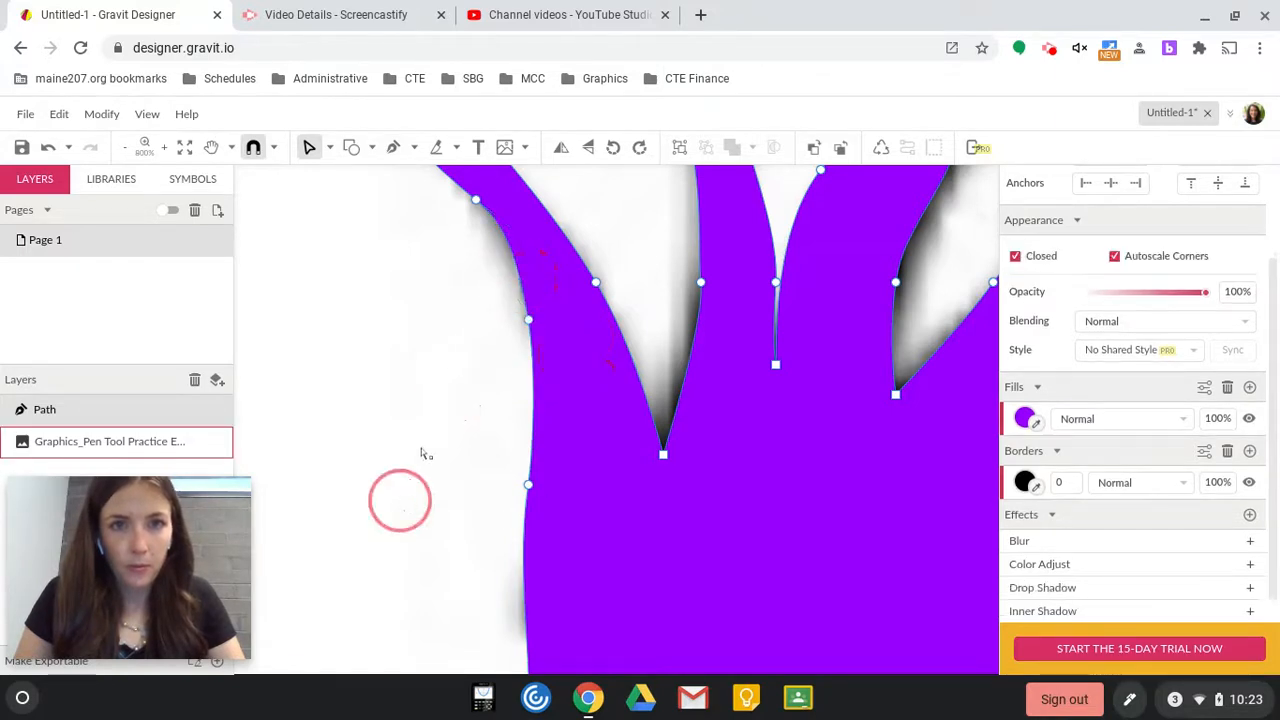
# - Select the anchor midway along the leftmost spike's lower edge and steepen its lower curve handle to follow the edge
pyautogui.scroll(2, 431, 362)
pyautogui.click(476, 281)
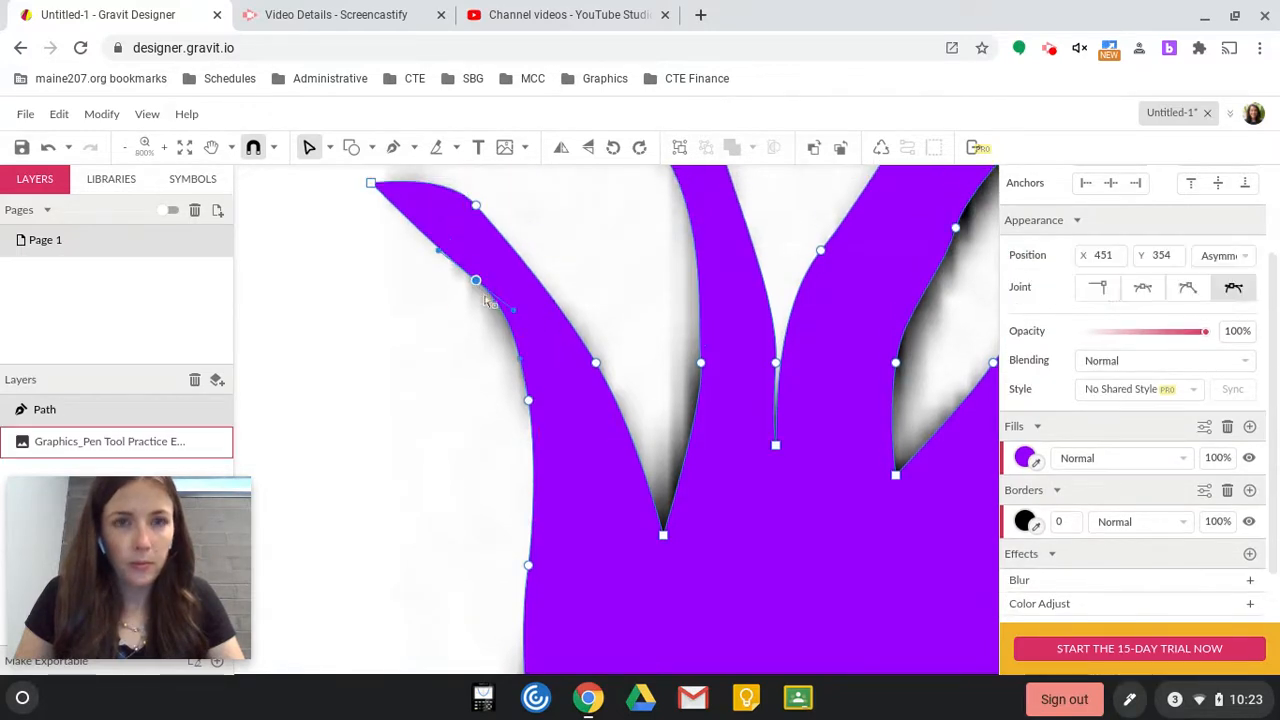
pyautogui.click(513, 326)
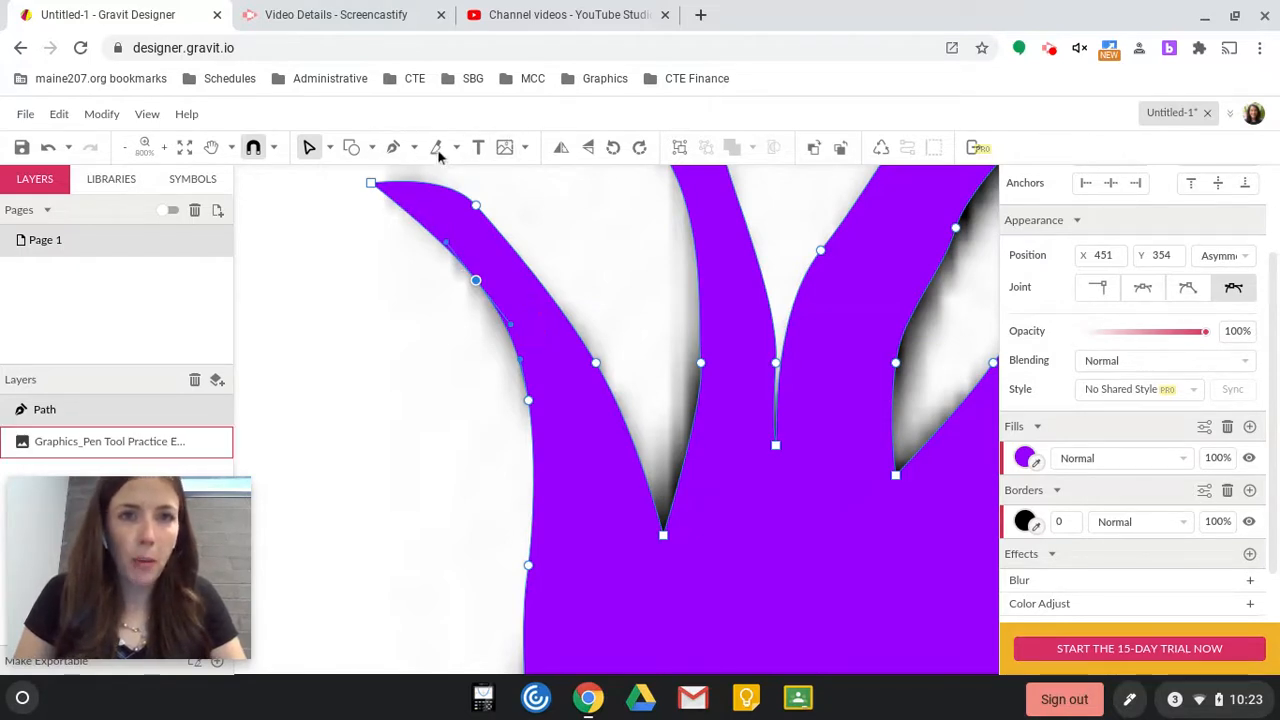
# - Add a Pen tool anchor on the leftmost spike's lower edge near its tip and move it inward with the Subselect tool
pyautogui.click(393, 147)
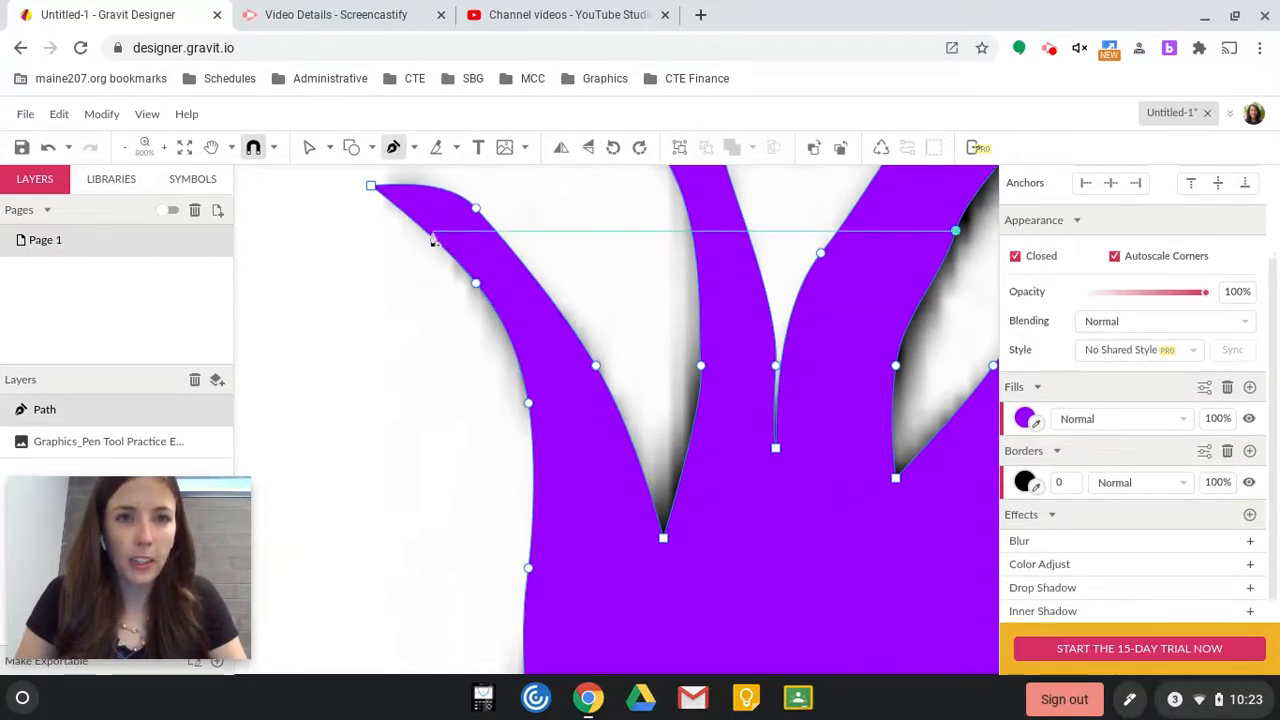
pyautogui.click(426, 234)
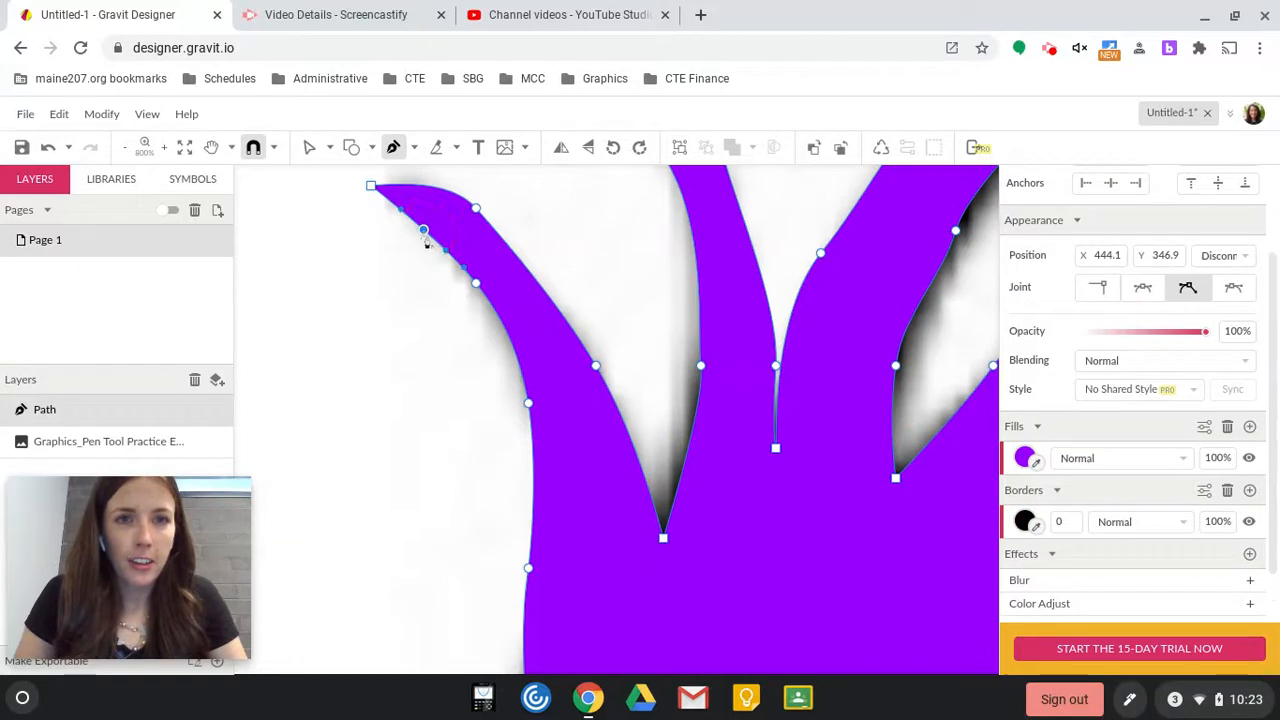
pyautogui.click(312, 149)
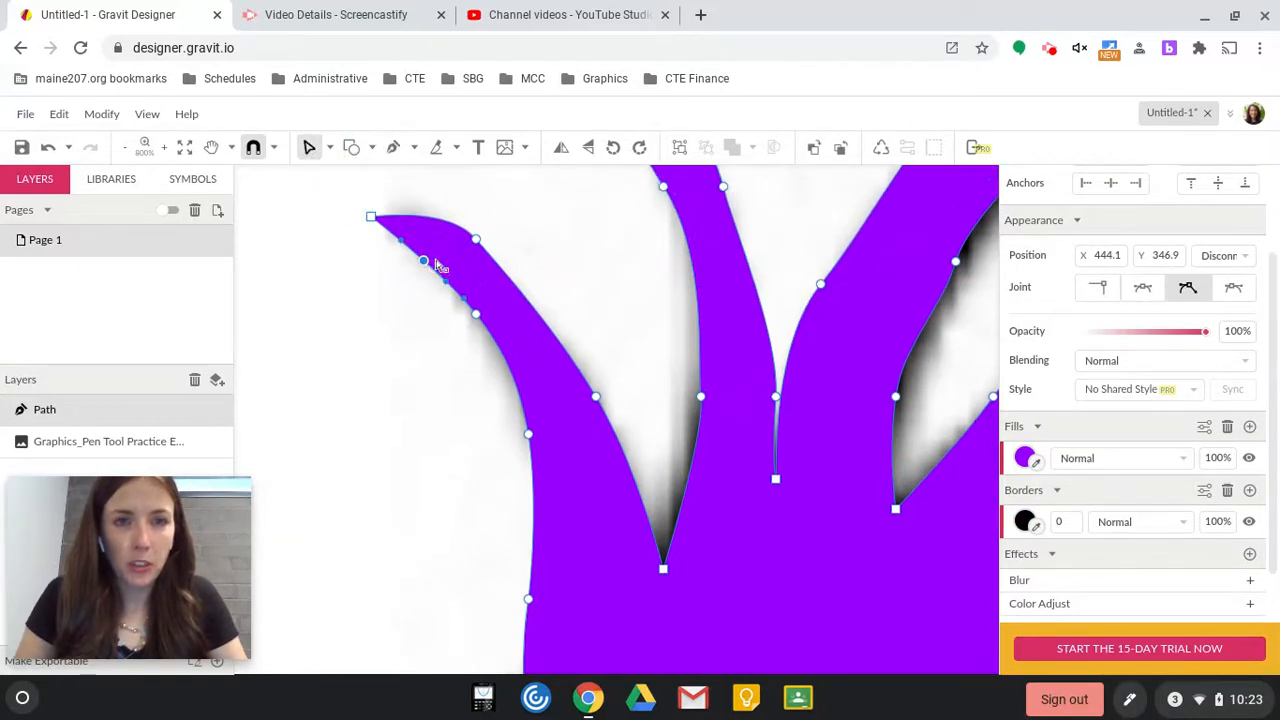
pyautogui.moveTo(430, 265); pyautogui.dragTo(444, 250)
# - Move the leftmost spike's lower-edge anchor inward to X 454, Y 355 with a steeper handle, and shift the anchor below it down and inward
pyautogui.moveTo(477, 315); pyautogui.dragTo(498, 322)
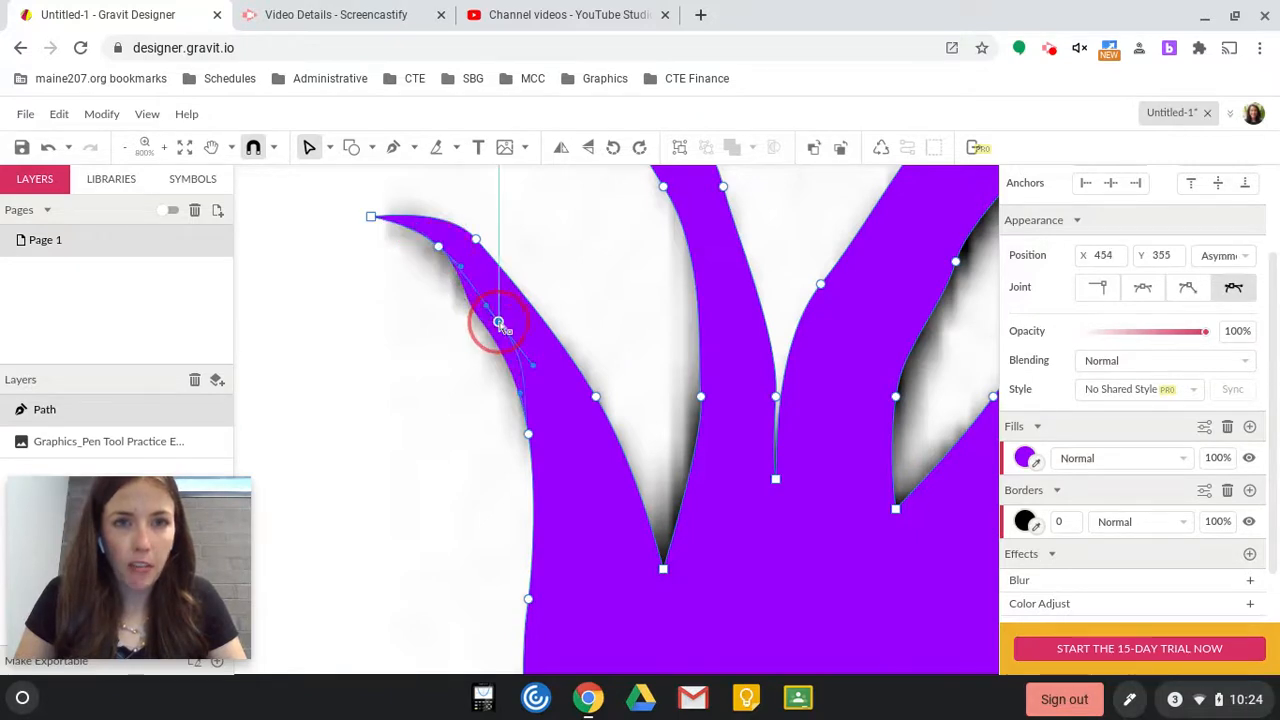
pyautogui.click(533, 382)
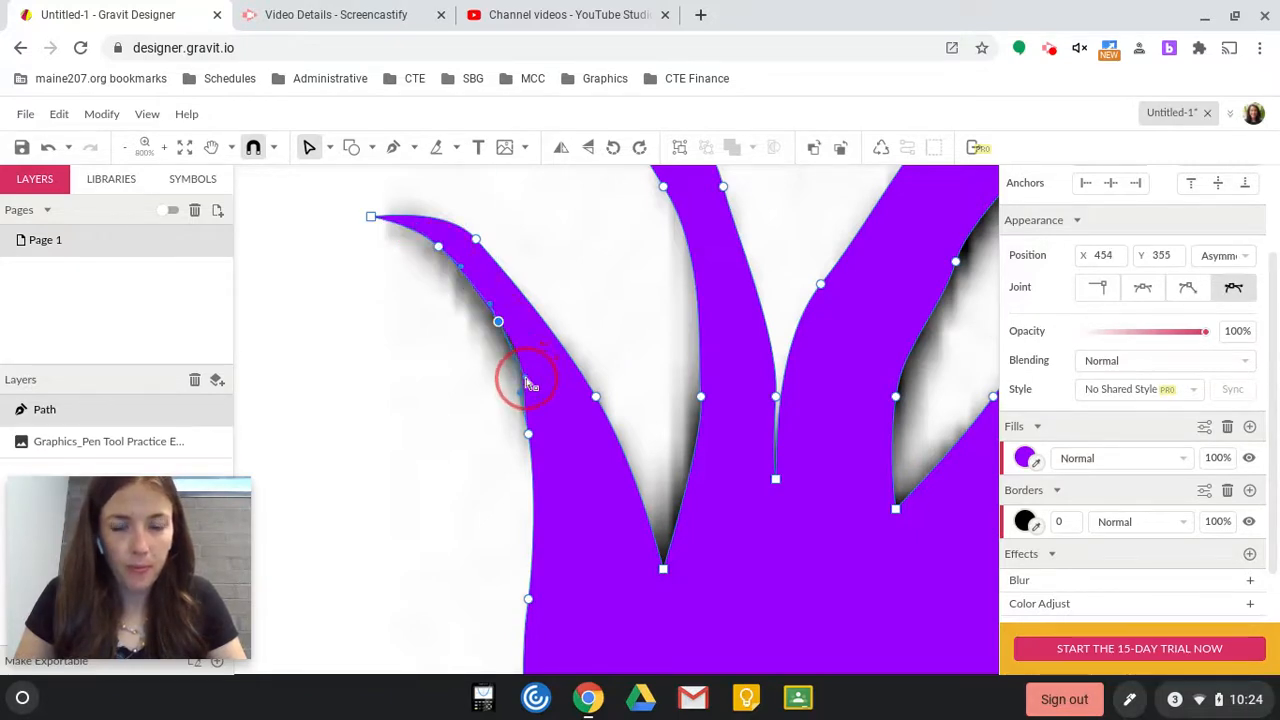
pyautogui.click(529, 434)
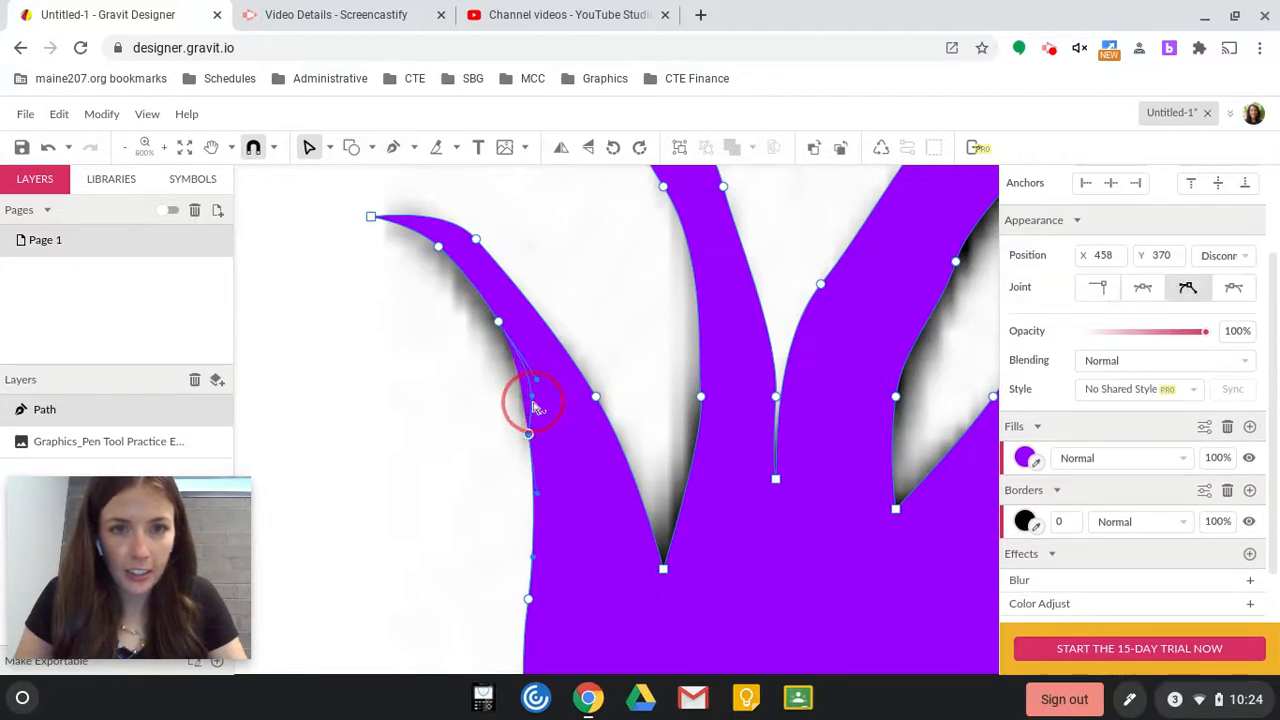
pyautogui.click(514, 478)
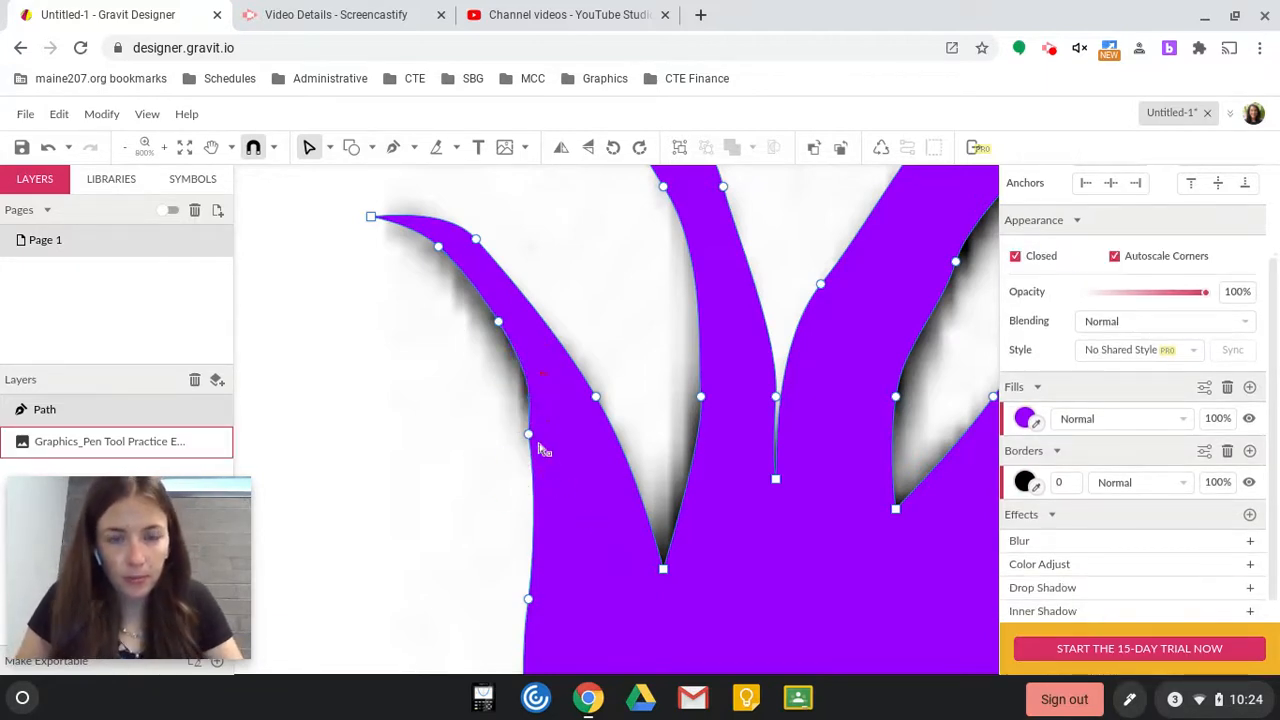
pyautogui.moveTo(529, 435); pyautogui.dragTo(536, 457)
# - Move the leftmost spike's tip anchor to X 439, Y 339 with a Disconnected joint, and shift the upper-edge anchor beside it down and inward
pyautogui.moveTo(372, 219); pyautogui.dragTo(442, 205)
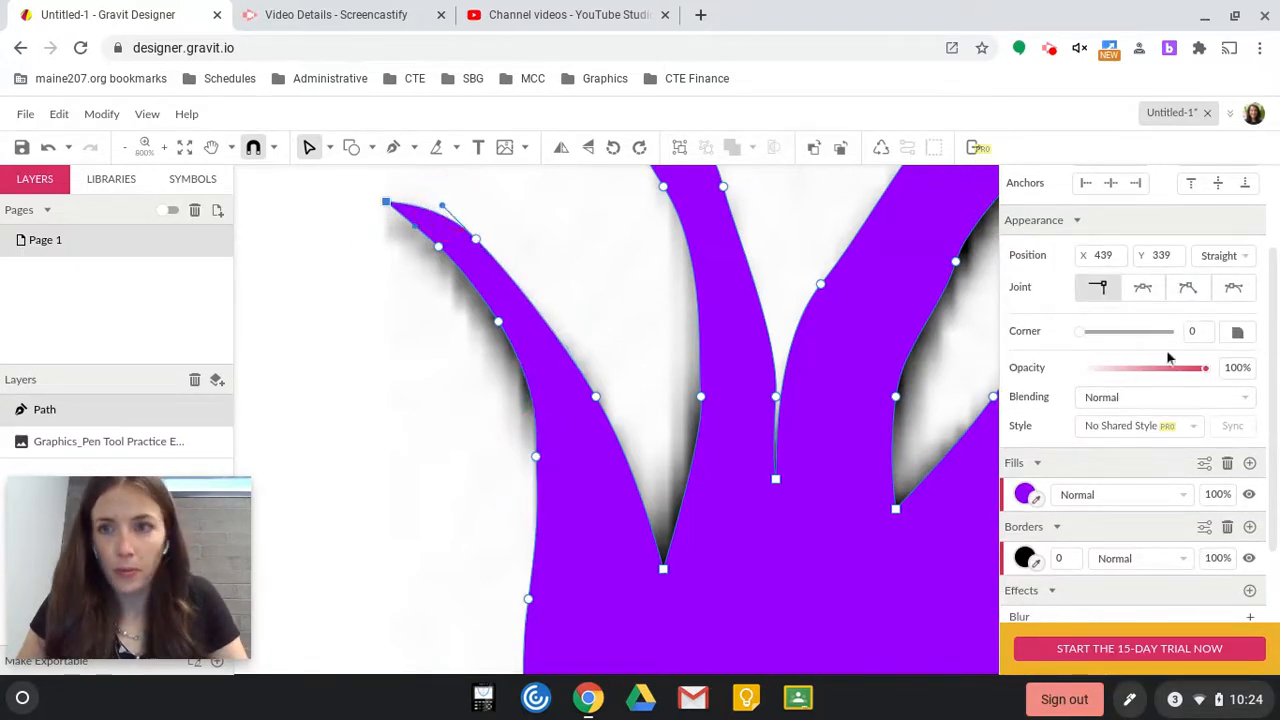
pyautogui.click(1187, 287)
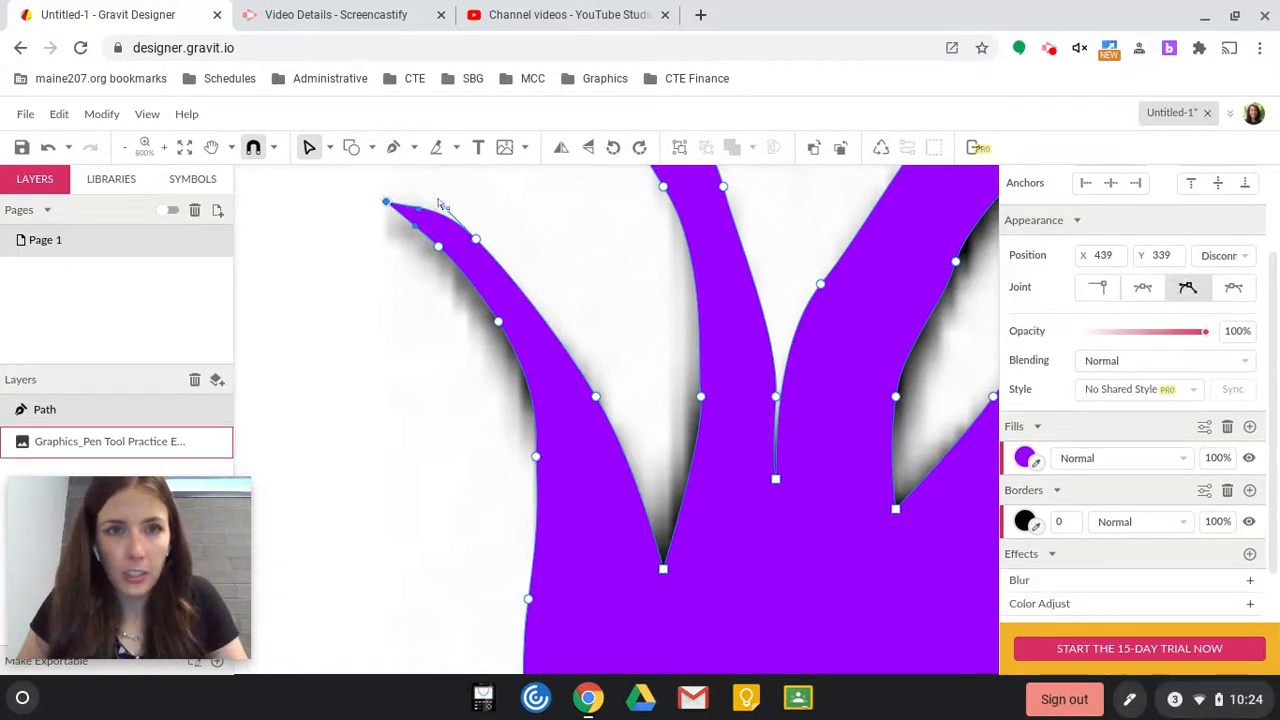
pyautogui.moveTo(441, 208); pyautogui.dragTo(490, 252)
pyautogui.click(566, 277)
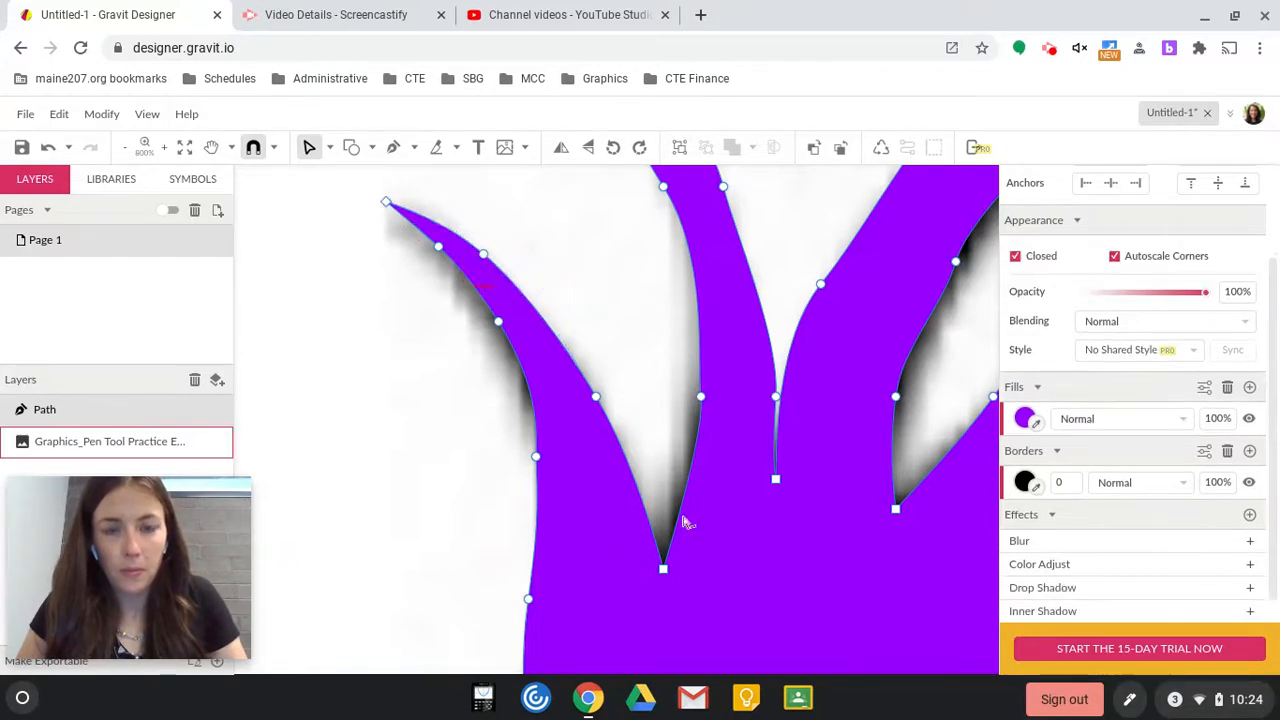
# - Select the anchor at the base of the second spike's left edge and adjust its lower curve handle
pyautogui.scroll(-4, 494, 476)
pyautogui.scroll(5, 508, 472)
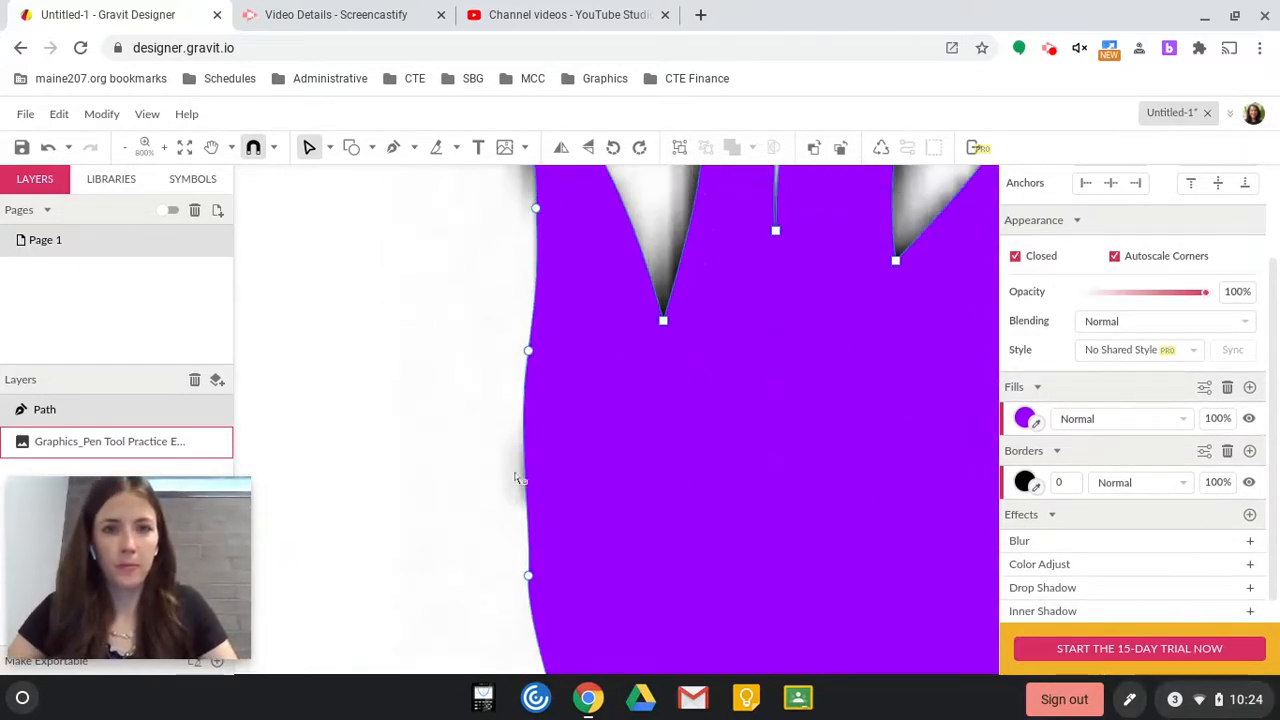
pyautogui.scroll(-1, 666, 462)
pyautogui.click(700, 466)
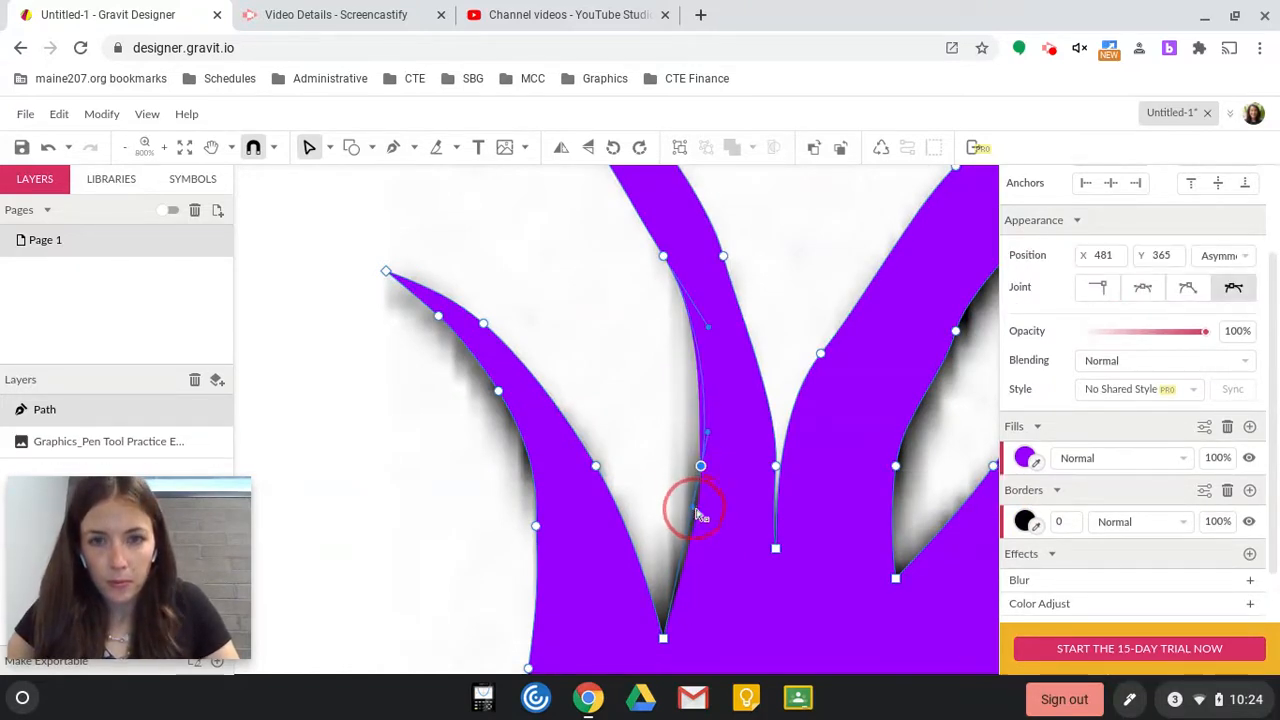
# - Move the anchor midway along the second spike's left edge up to X 476, Y 334 and deselect the path
pyautogui.scroll(1, 660, 295)
pyautogui.scroll(4, 658, 293)
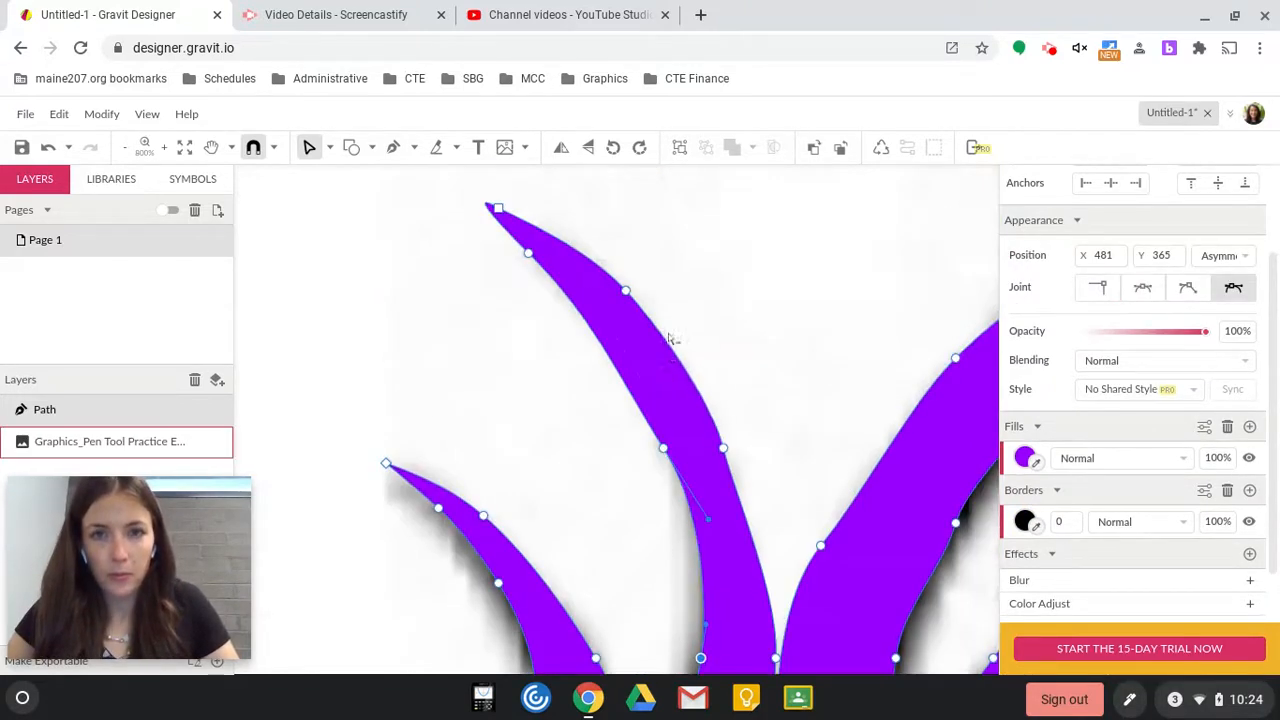
pyautogui.moveTo(663, 450); pyautogui.dragTo(663, 426)
pyautogui.click(646, 482)
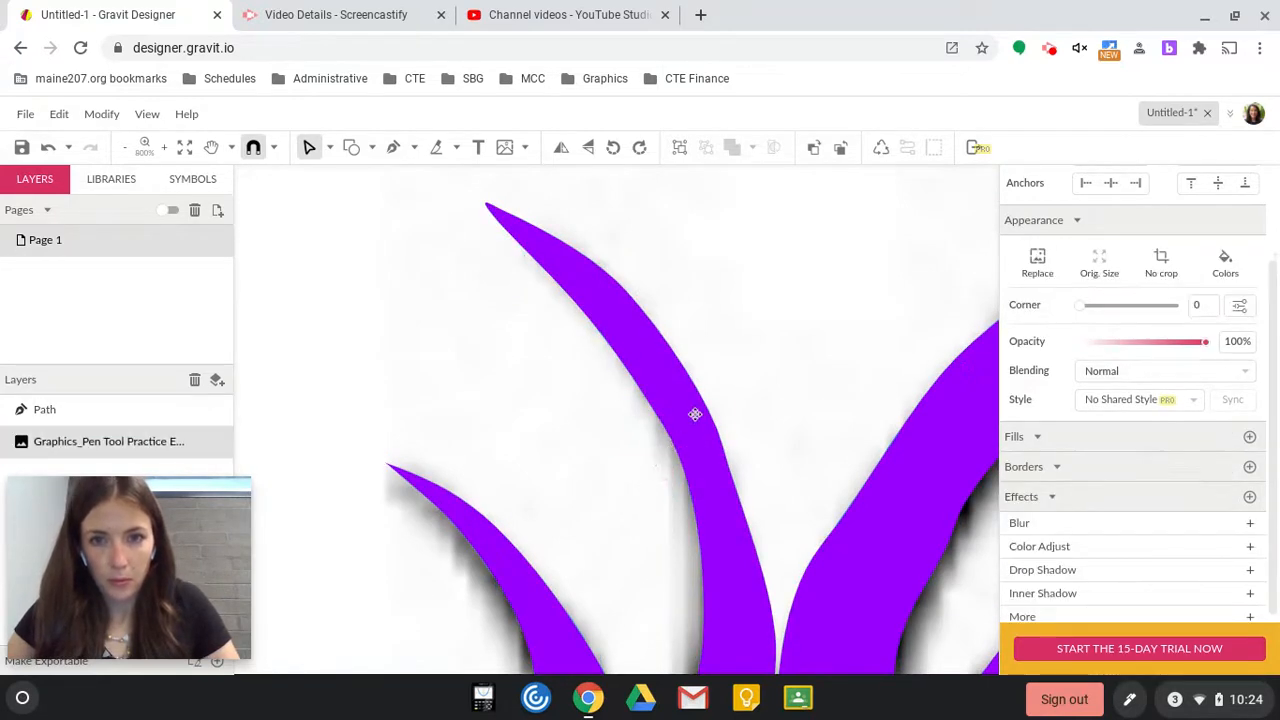
# - With the Subselect tool, set the second spike's middle left-edge anchor to Disconnected and pull both its curve handles toward the original edge
pyautogui.click(680, 424)
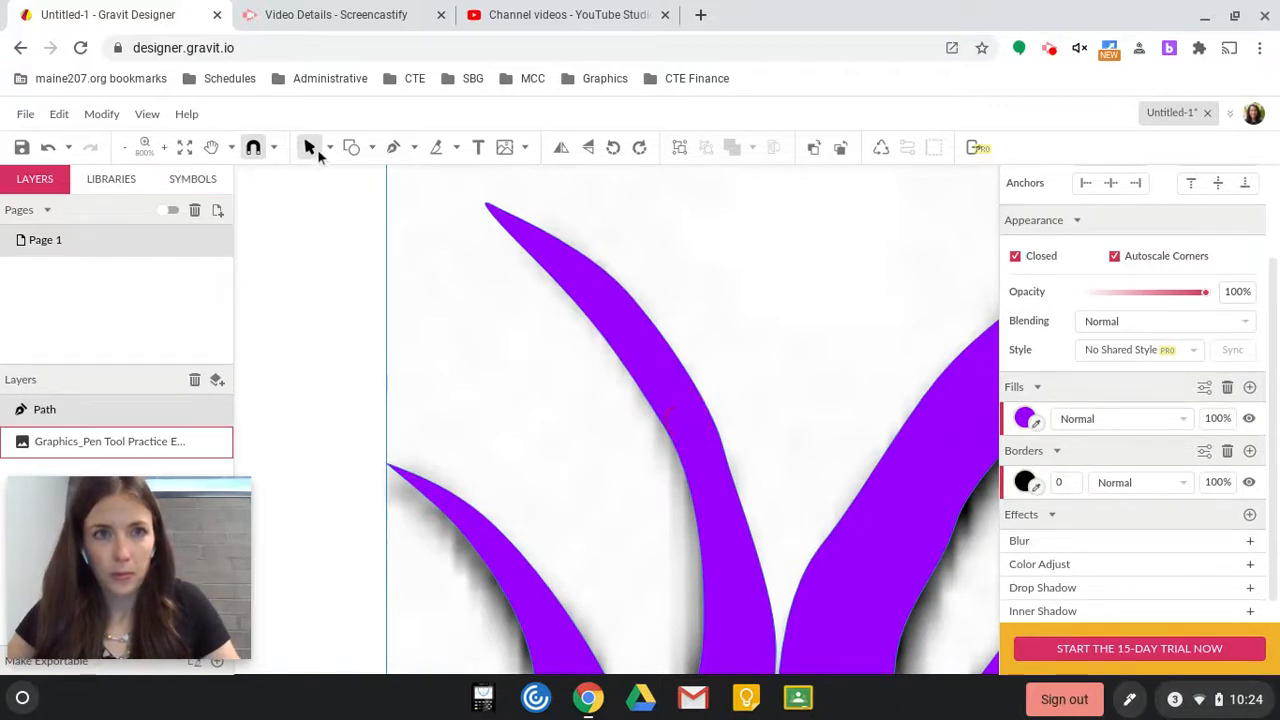
pyautogui.click(329, 147)
pyautogui.click(357, 202)
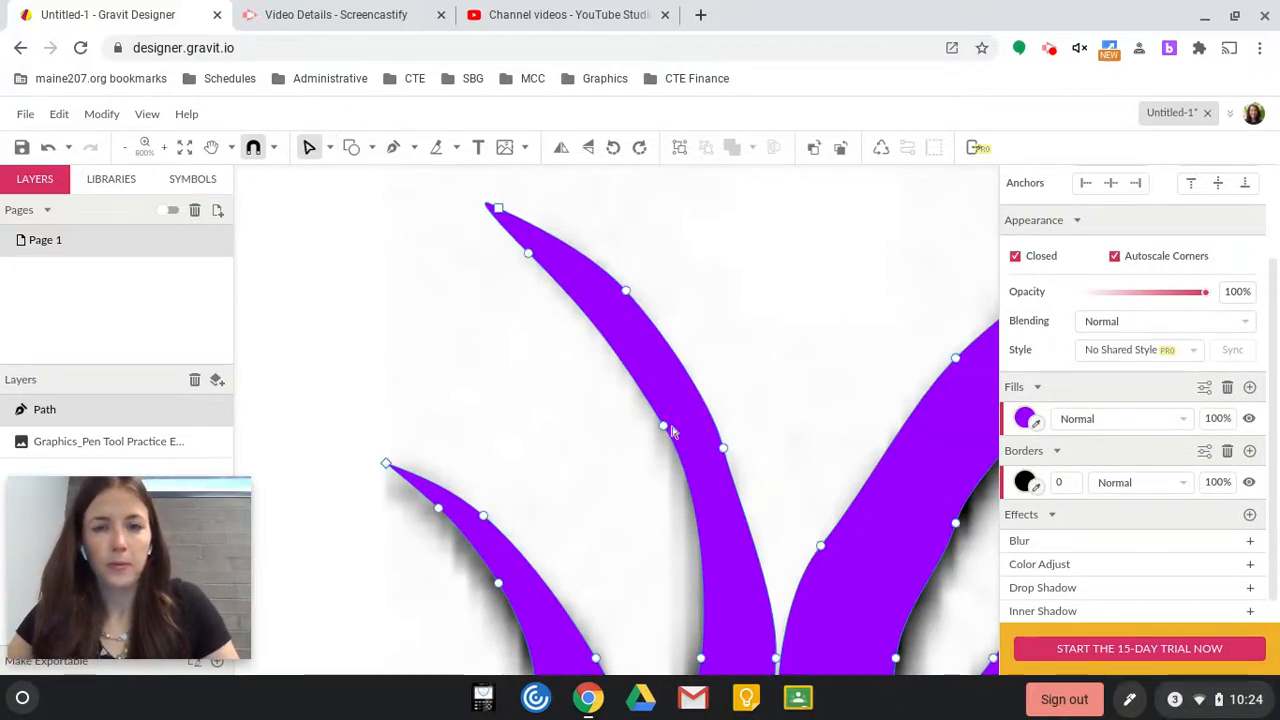
pyautogui.click(664, 427)
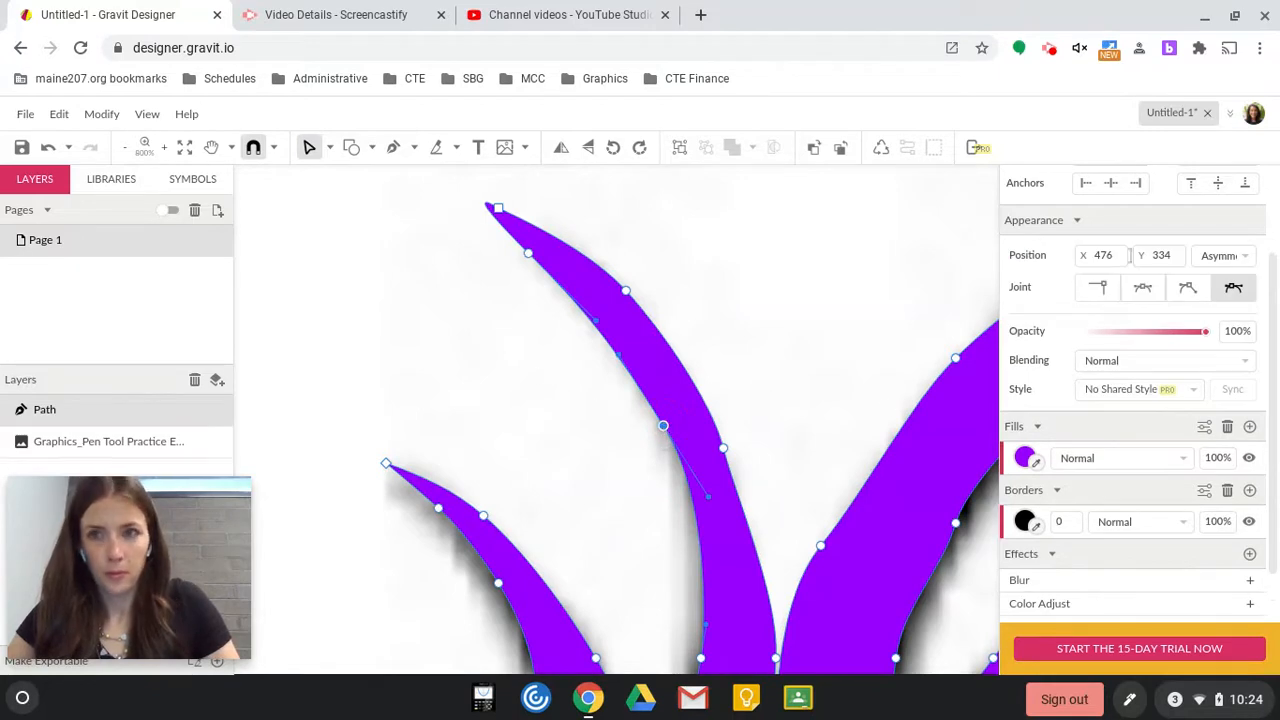
pyautogui.click(1187, 288)
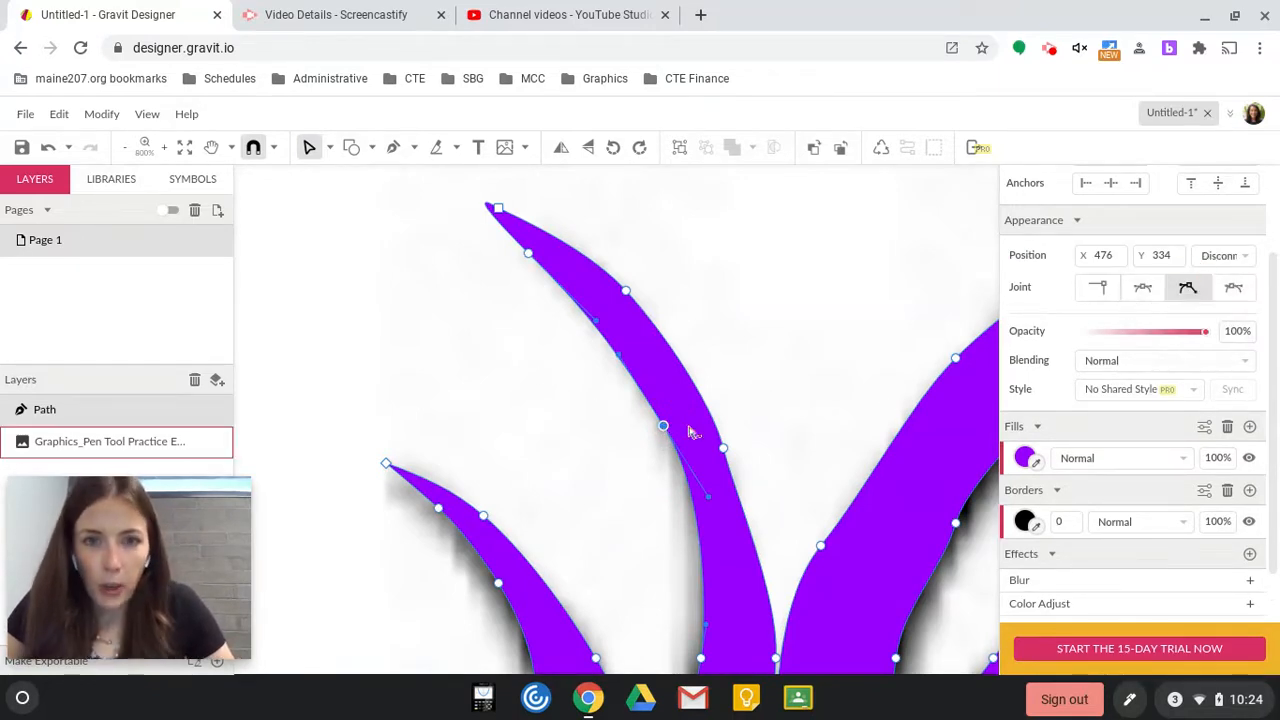
pyautogui.moveTo(711, 509); pyautogui.dragTo(697, 512)
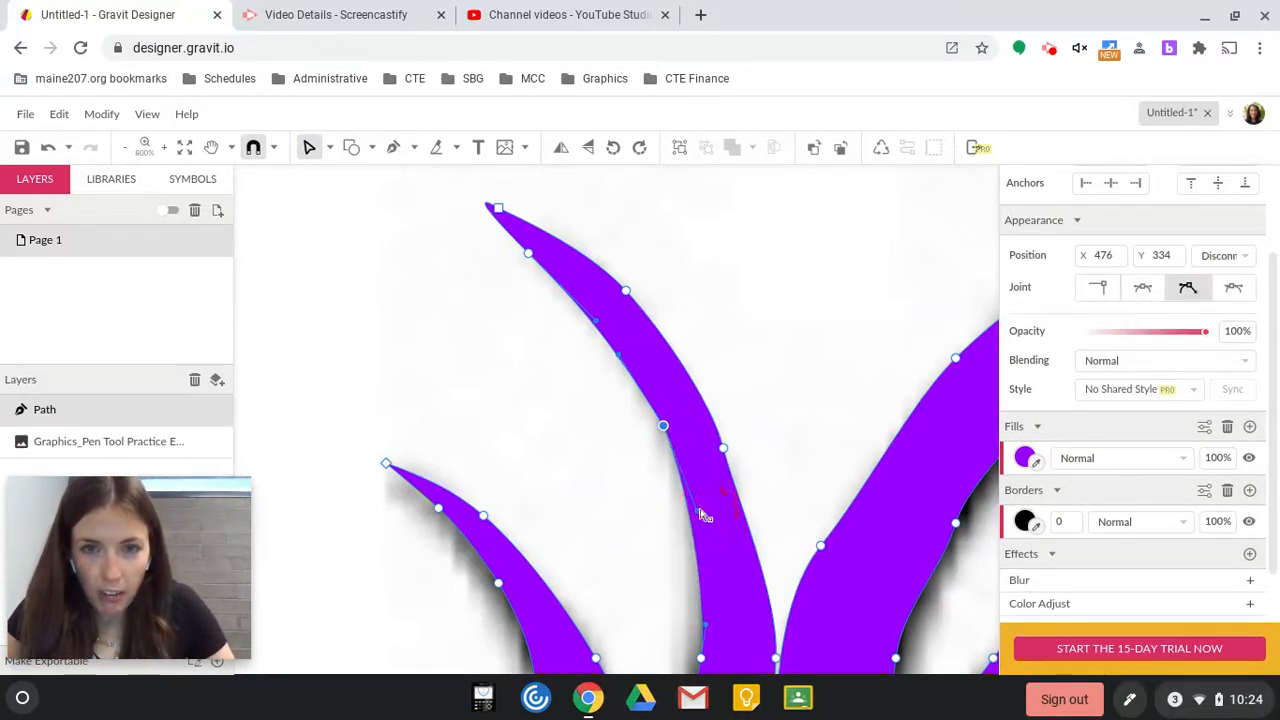
pyautogui.moveTo(619, 355); pyautogui.dragTo(646, 350)
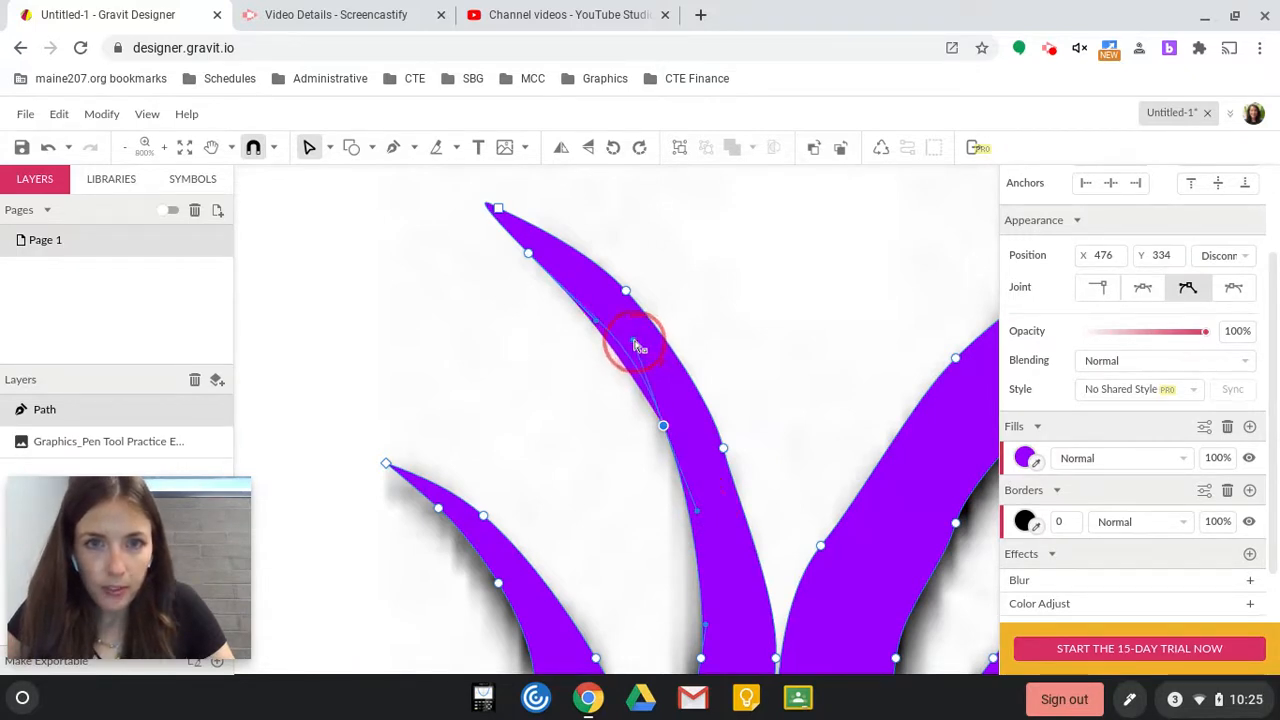
pyautogui.click(638, 447)
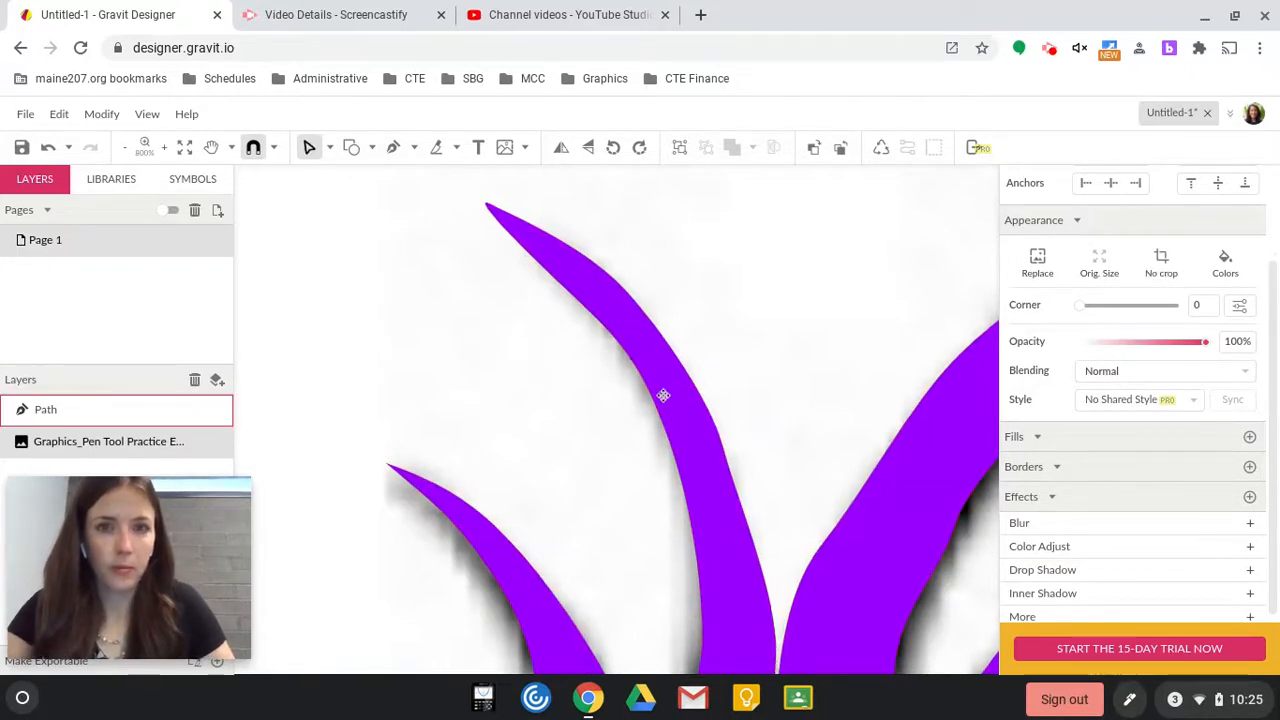
# - Reselect the purple path, move the second spike's left-edge anchor near the tip to X 467, Y 318, and set its joint to Disconnected
pyautogui.click(664, 393)
pyautogui.doubleClick(665, 390)
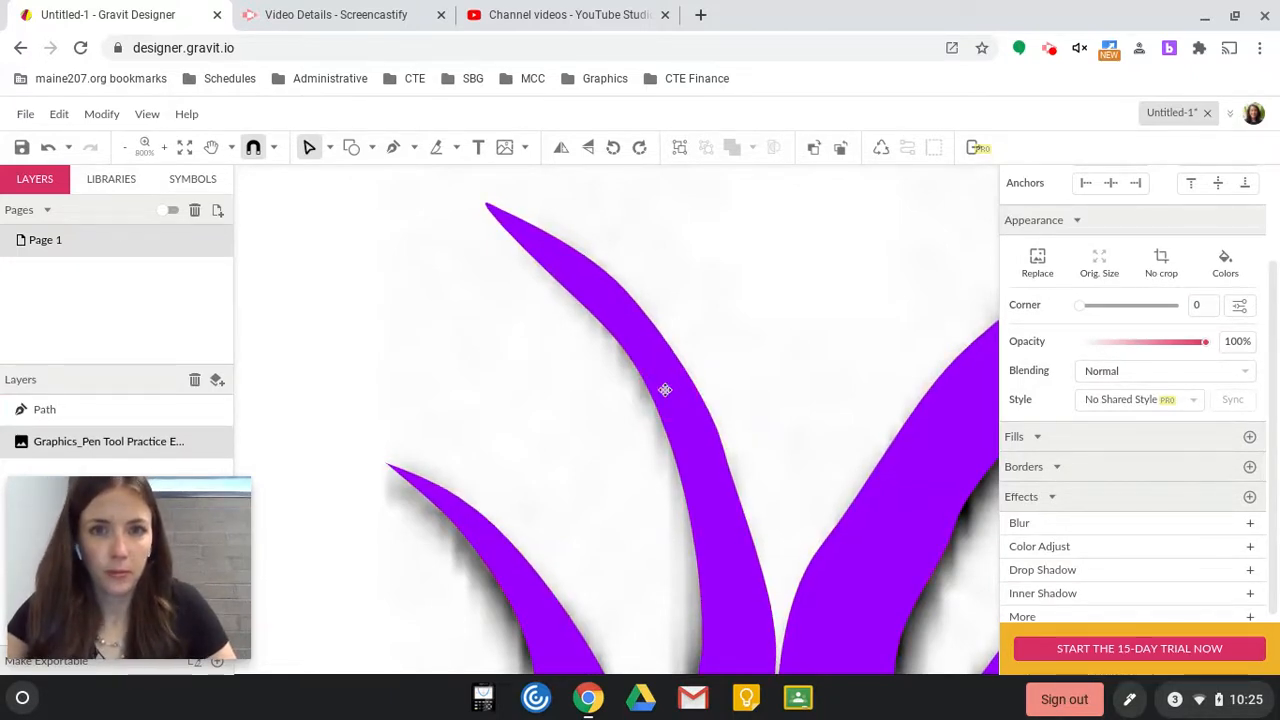
pyautogui.click(602, 316)
pyautogui.doubleClick(600, 317)
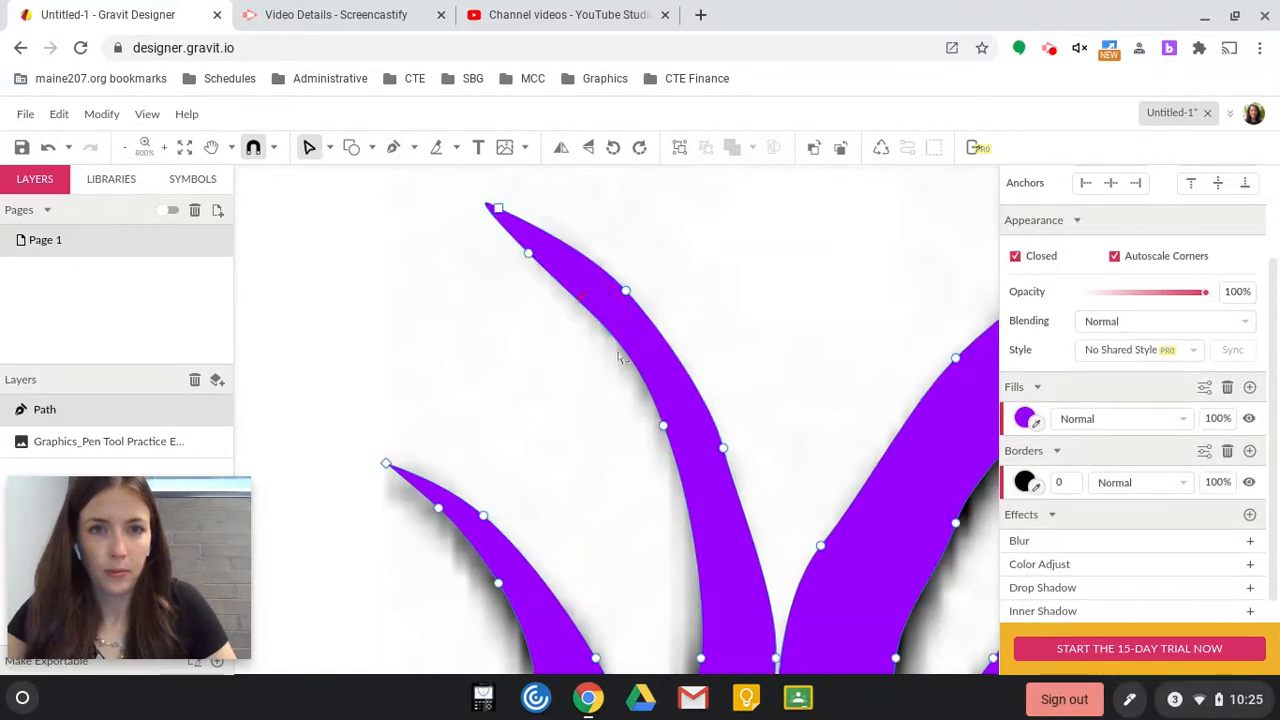
pyautogui.click(529, 254)
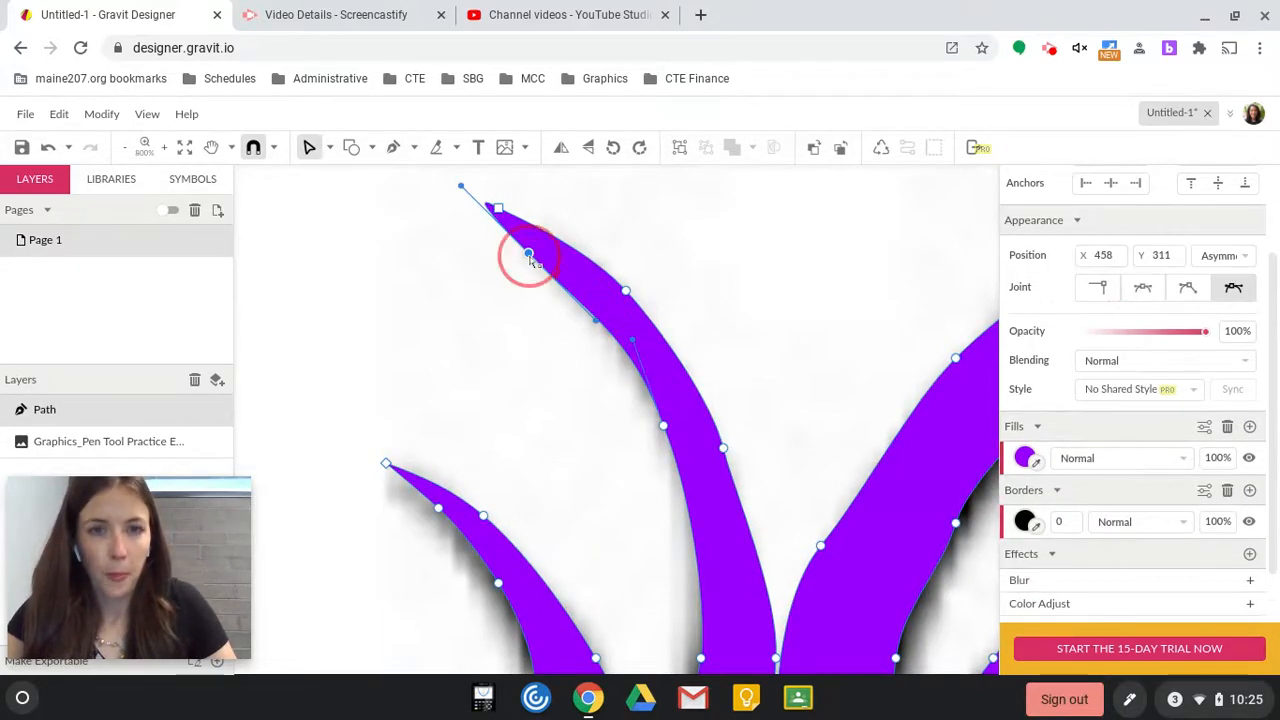
pyautogui.moveTo(529, 254); pyautogui.dragTo(595, 305)
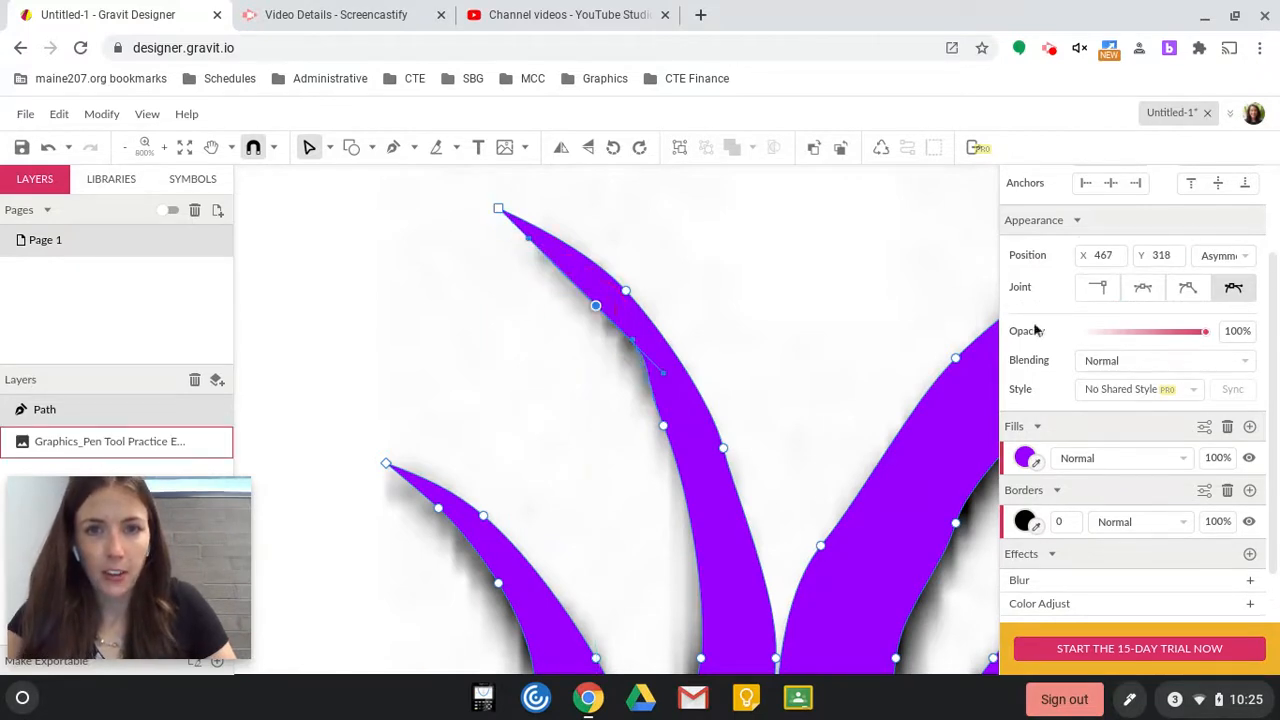
pyautogui.click(1187, 287)
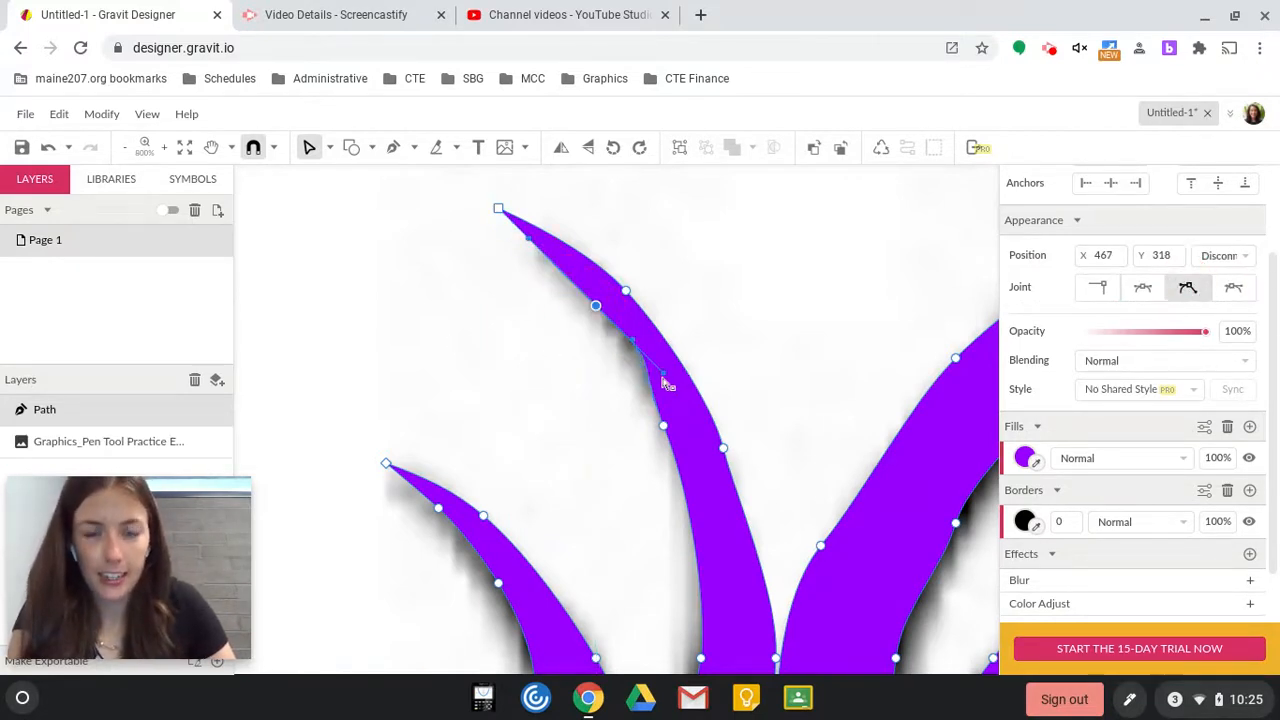
# - Pull the lower curve handle of the second spike's upper left-edge anchor toward the original edge and deselect the path
pyautogui.moveTo(663, 373); pyautogui.dragTo(651, 380)
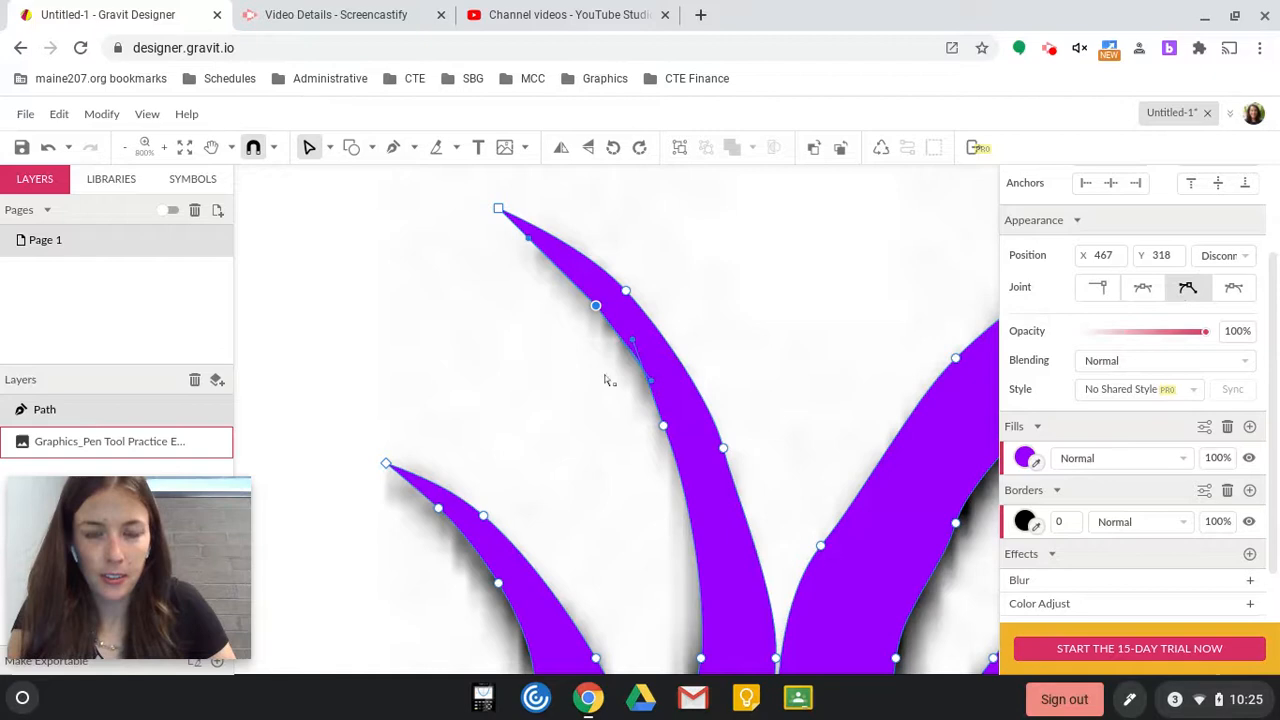
pyautogui.click(472, 392)
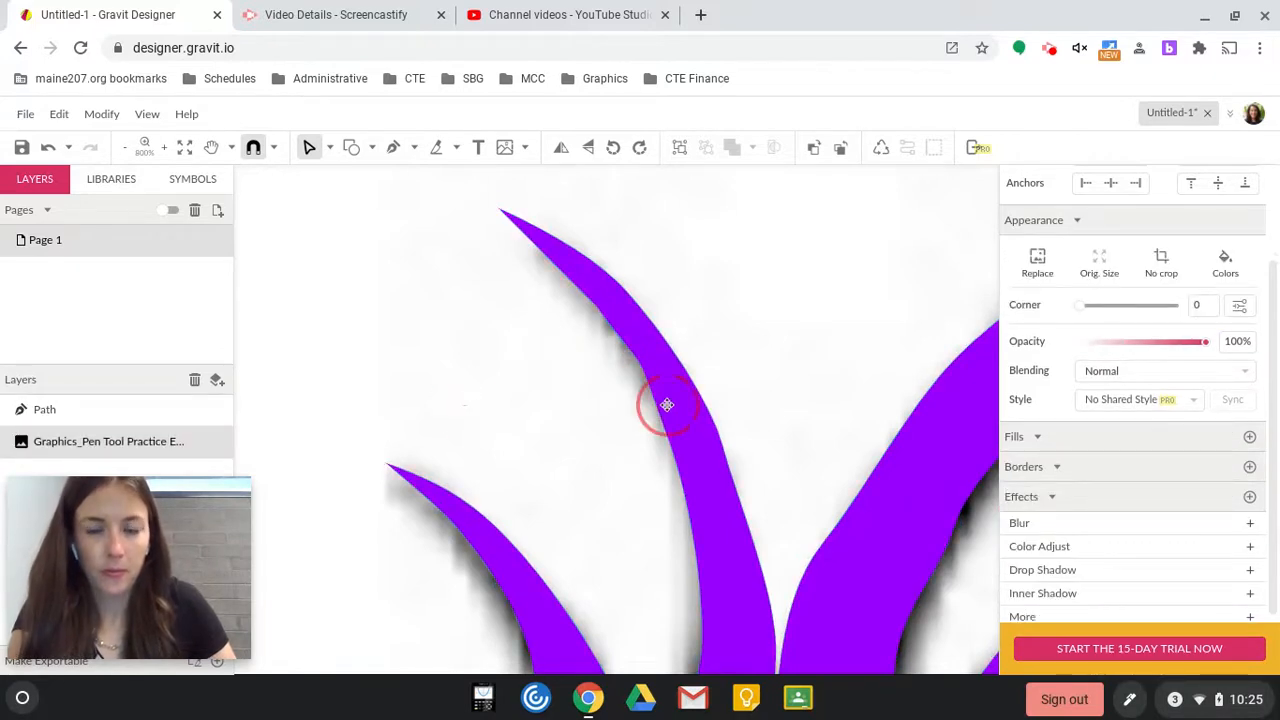
# - With the Subselect tool, pull the second spike's tip inward and move its upper right-edge anchor to X 472, Y 318
pyautogui.click(330, 149)
pyautogui.click(337, 200)
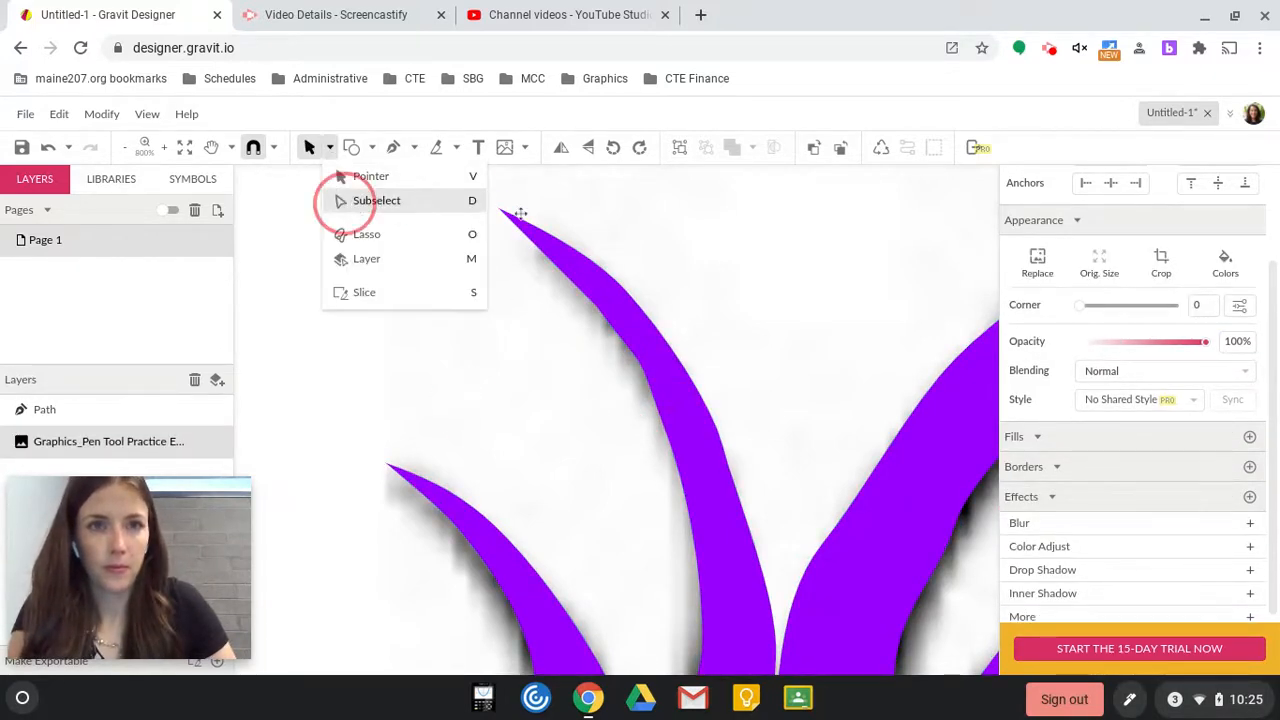
pyautogui.click(594, 283)
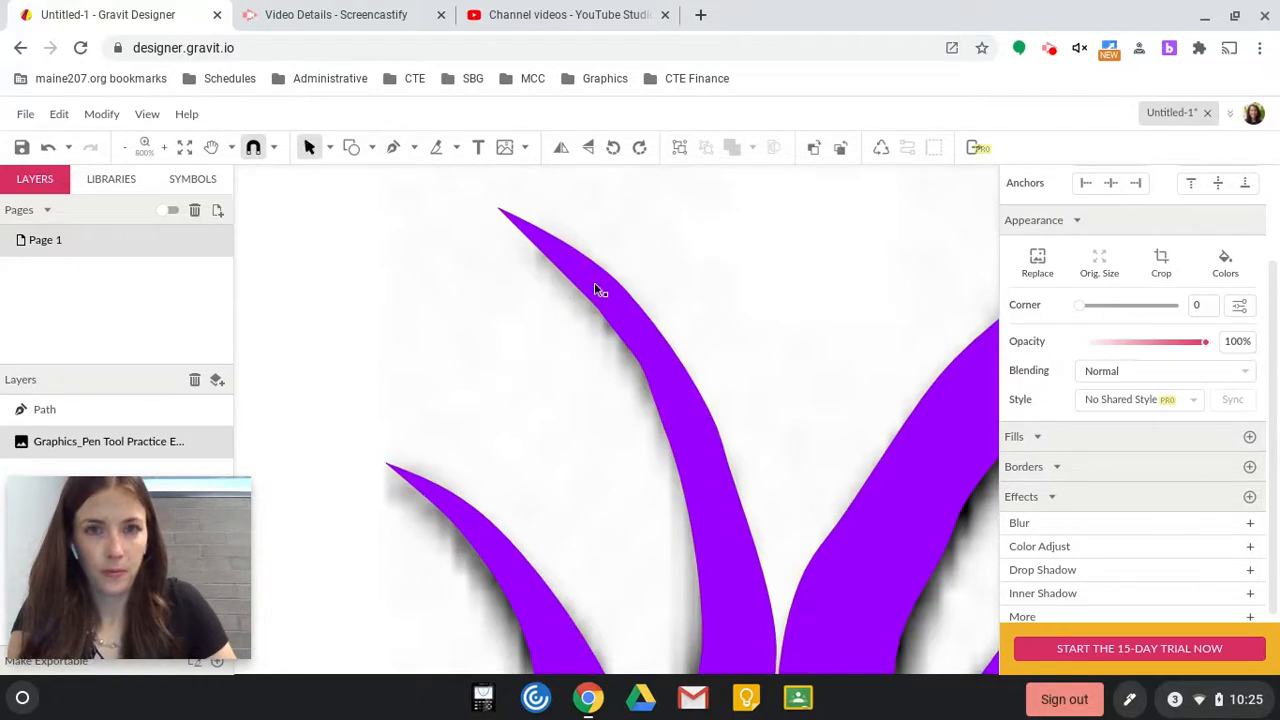
pyautogui.click(594, 285)
pyautogui.click(510, 221)
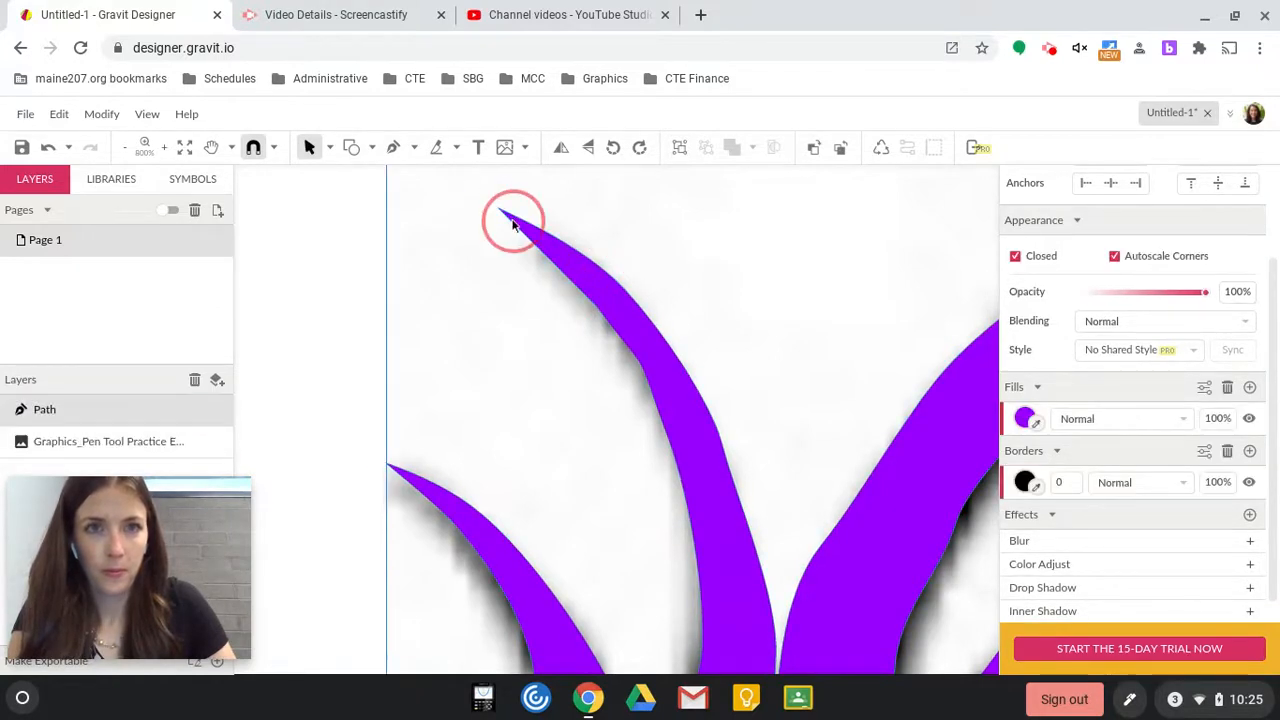
pyautogui.click(498, 213)
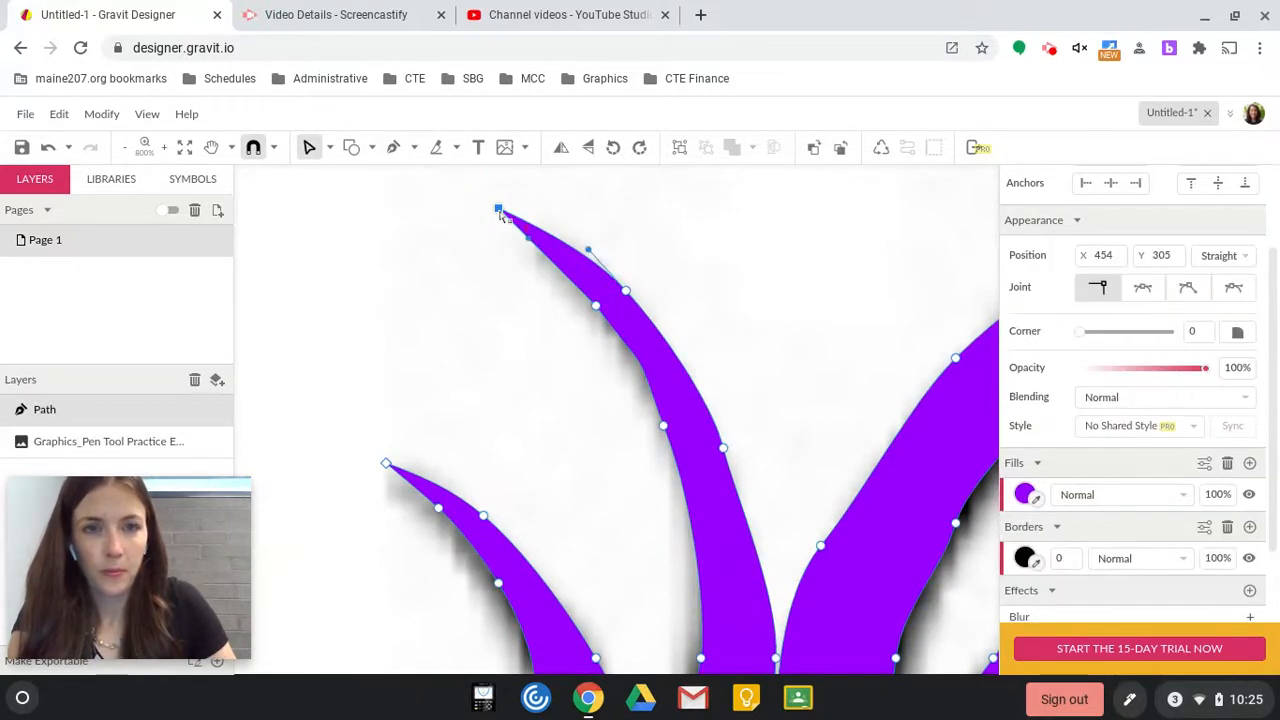
pyautogui.moveTo(498, 213); pyautogui.dragTo(583, 249)
pyautogui.click(514, 329)
pyautogui.click(624, 290)
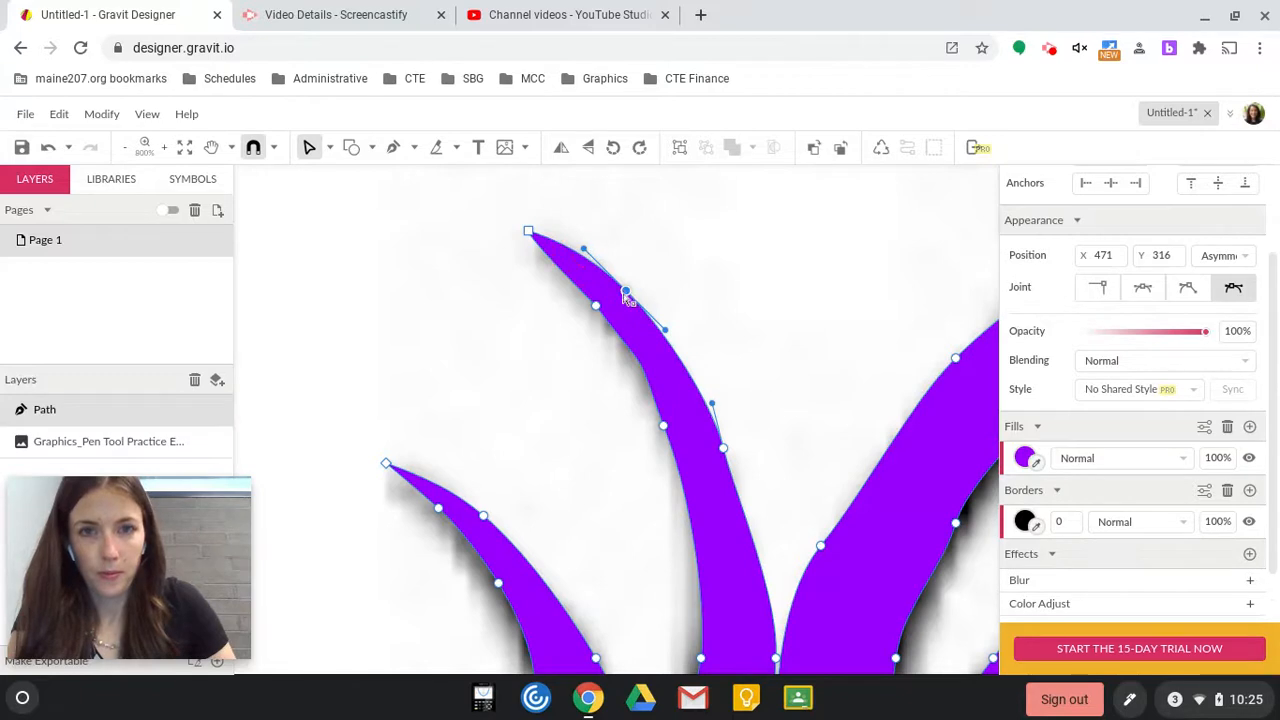
pyautogui.moveTo(626, 297); pyautogui.dragTo(634, 311)
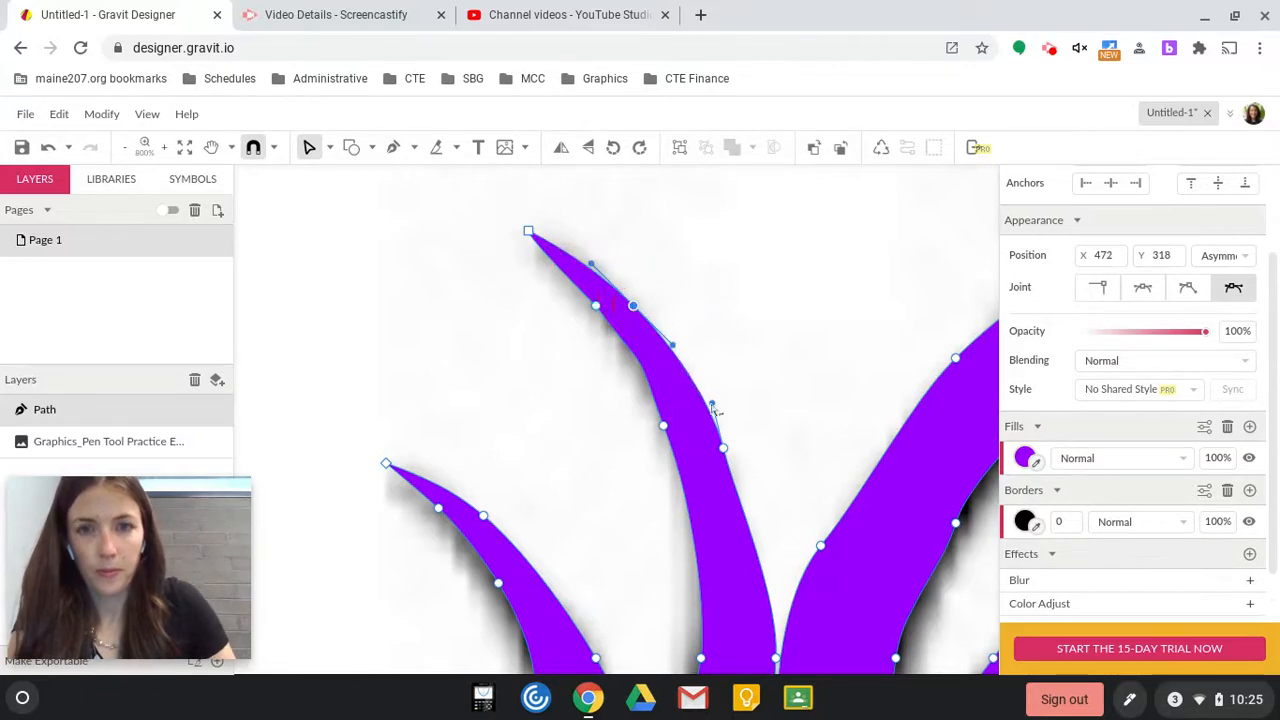
# - Shift the notch anchor between the second and third spikes inward, move the anchor above it to X 489, Y 364, and deselect the path
pyautogui.scroll(-2, 832, 651)
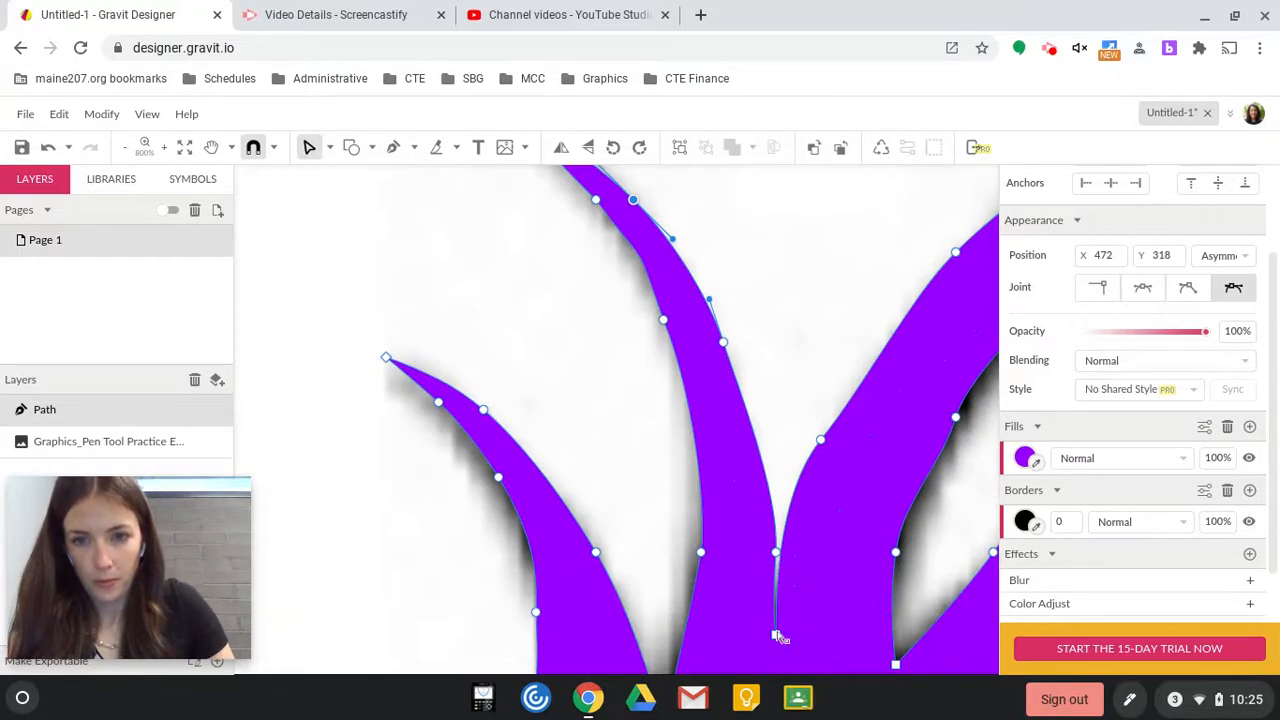
pyautogui.click(778, 640)
pyautogui.moveTo(778, 640); pyautogui.dragTo(762, 548)
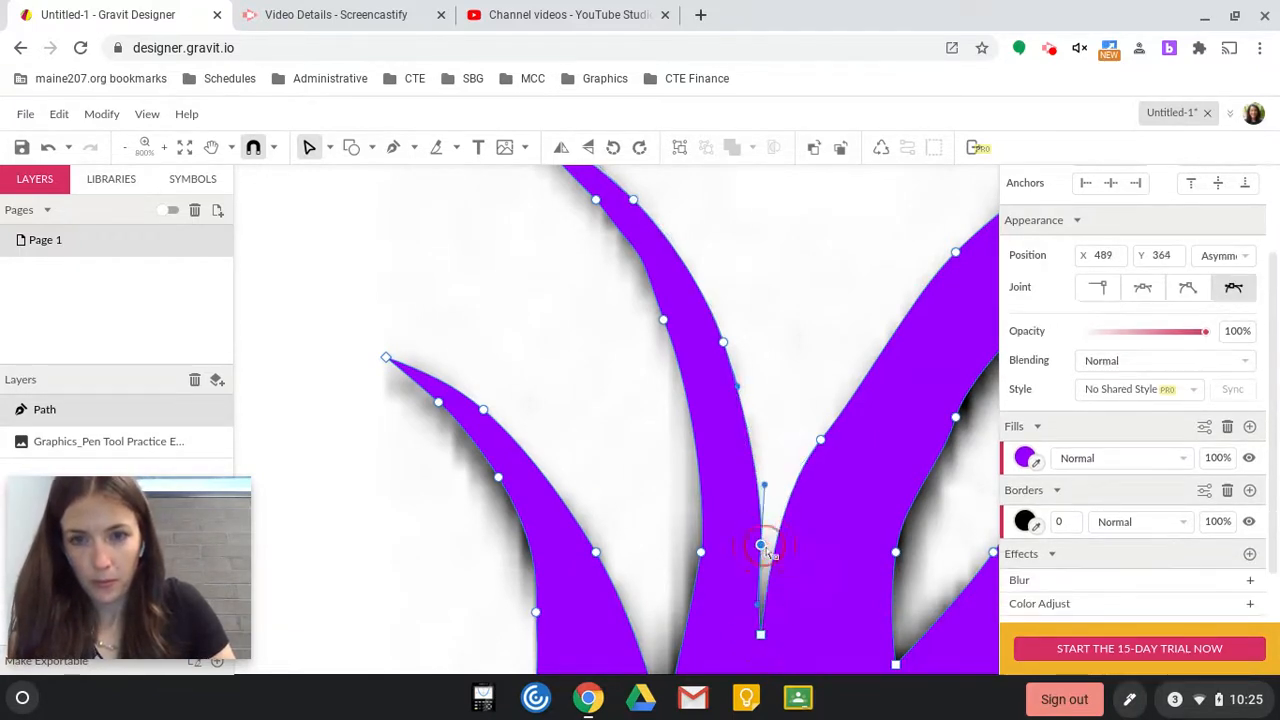
pyautogui.click(780, 436)
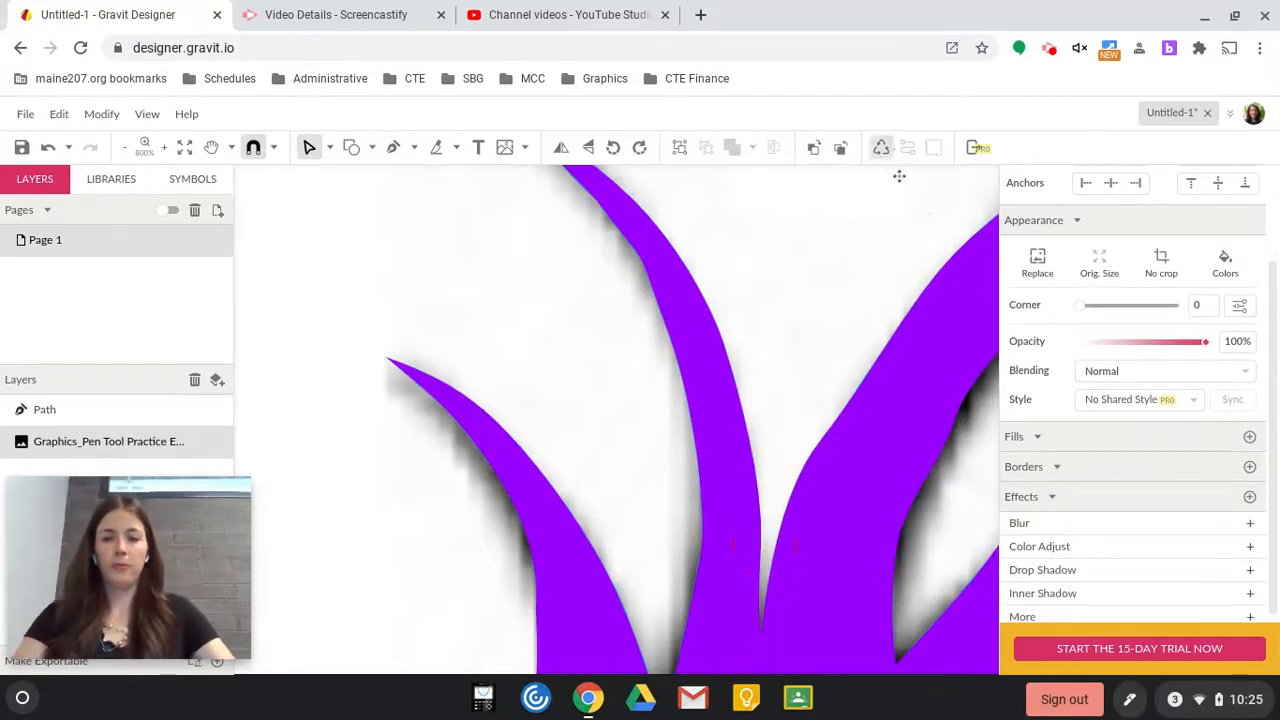
# - Reselect the purple path, set the third spike's lower left-edge anchor to Disconnected, and pull both its curve handles toward the original edge
pyautogui.hotkey('ctrl', '-')
pyautogui.scroll(10, 792, 341)
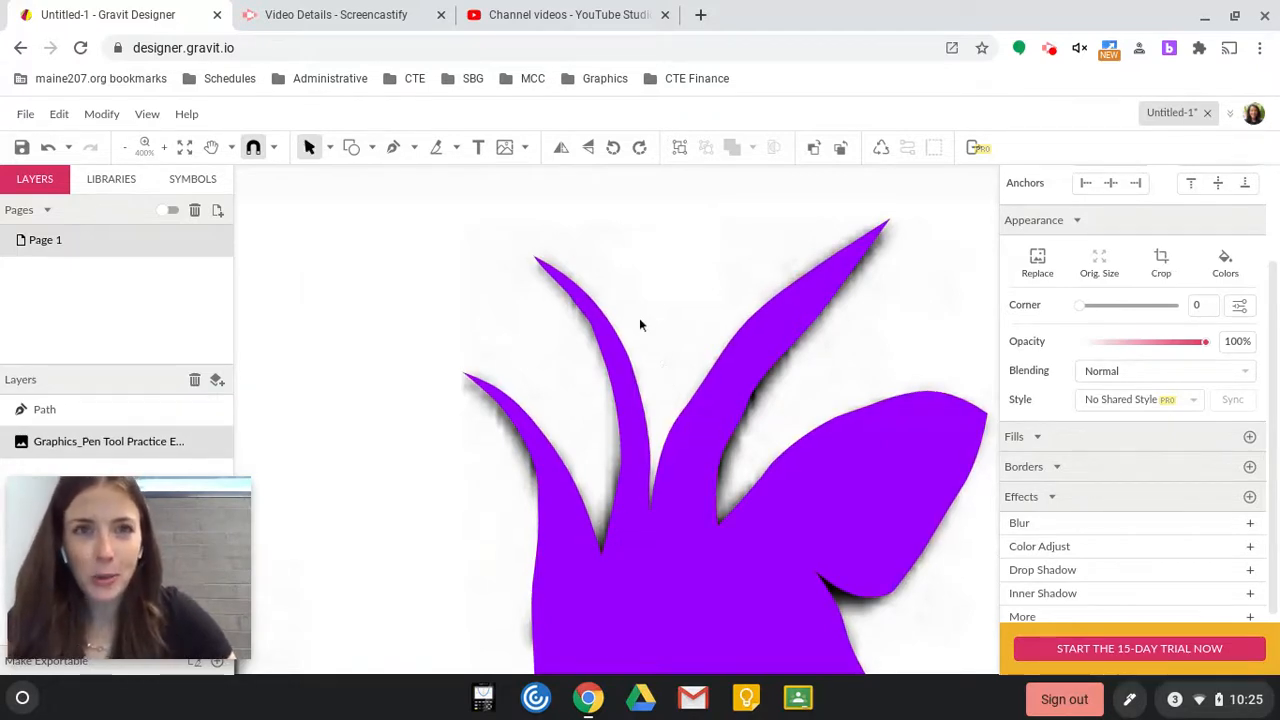
pyautogui.click(702, 407)
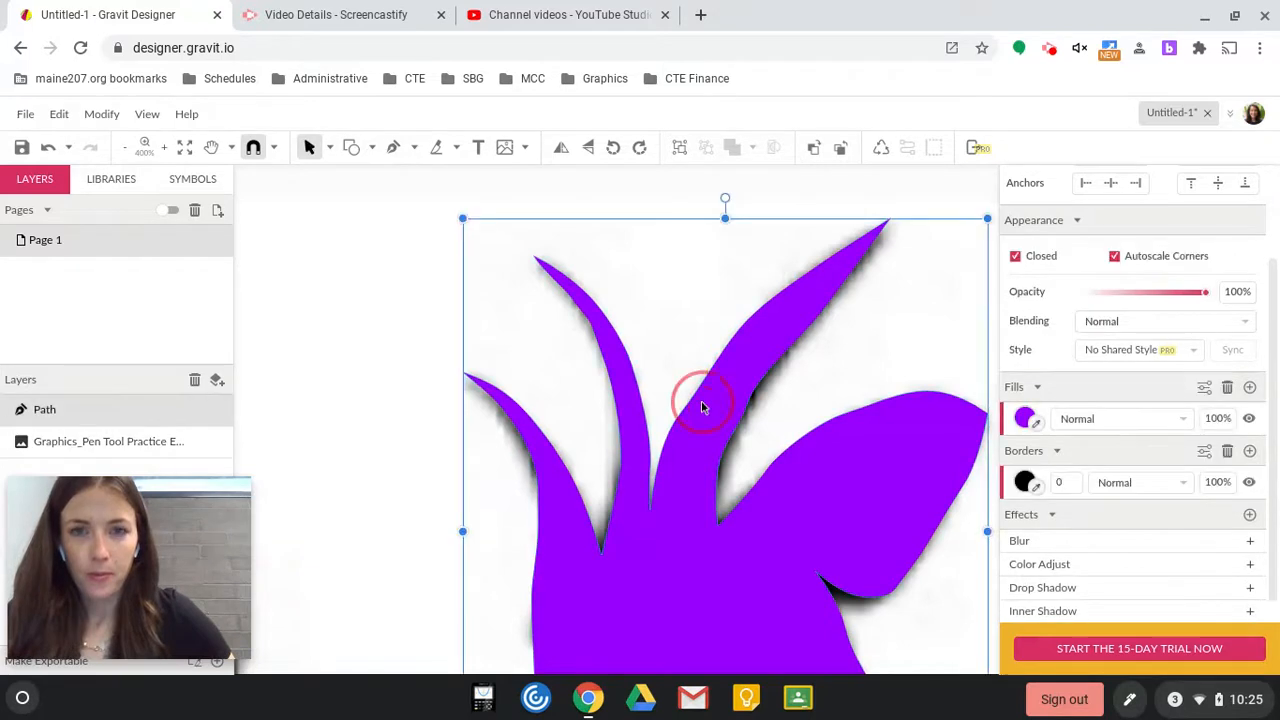
pyautogui.doubleClick(702, 407)
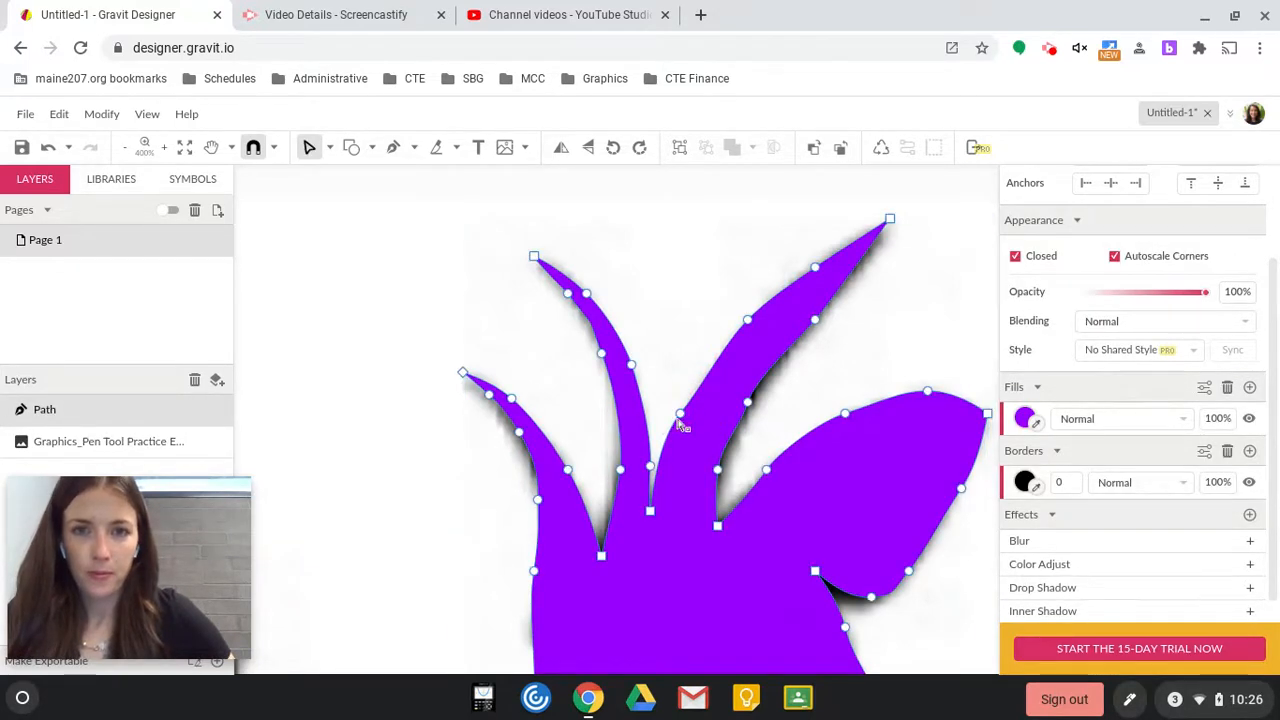
pyautogui.click(679, 413)
pyautogui.click(1188, 288)
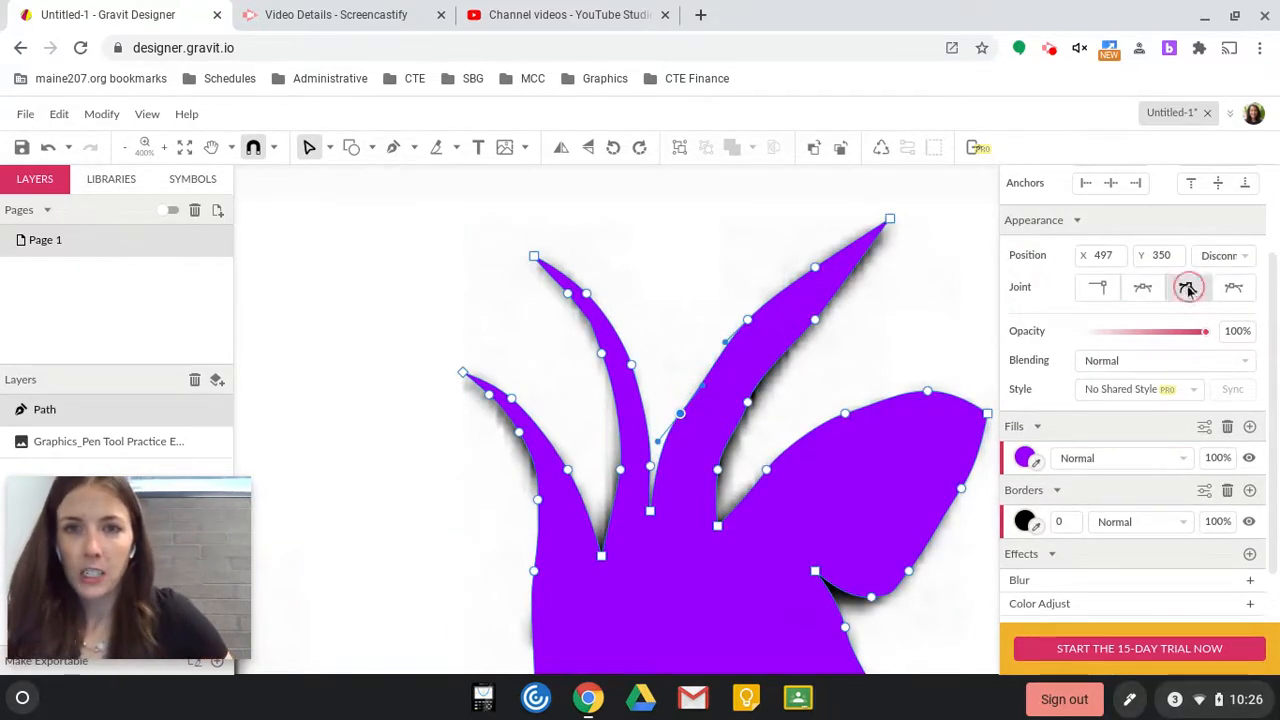
pyautogui.moveTo(703, 385); pyautogui.dragTo(693, 382)
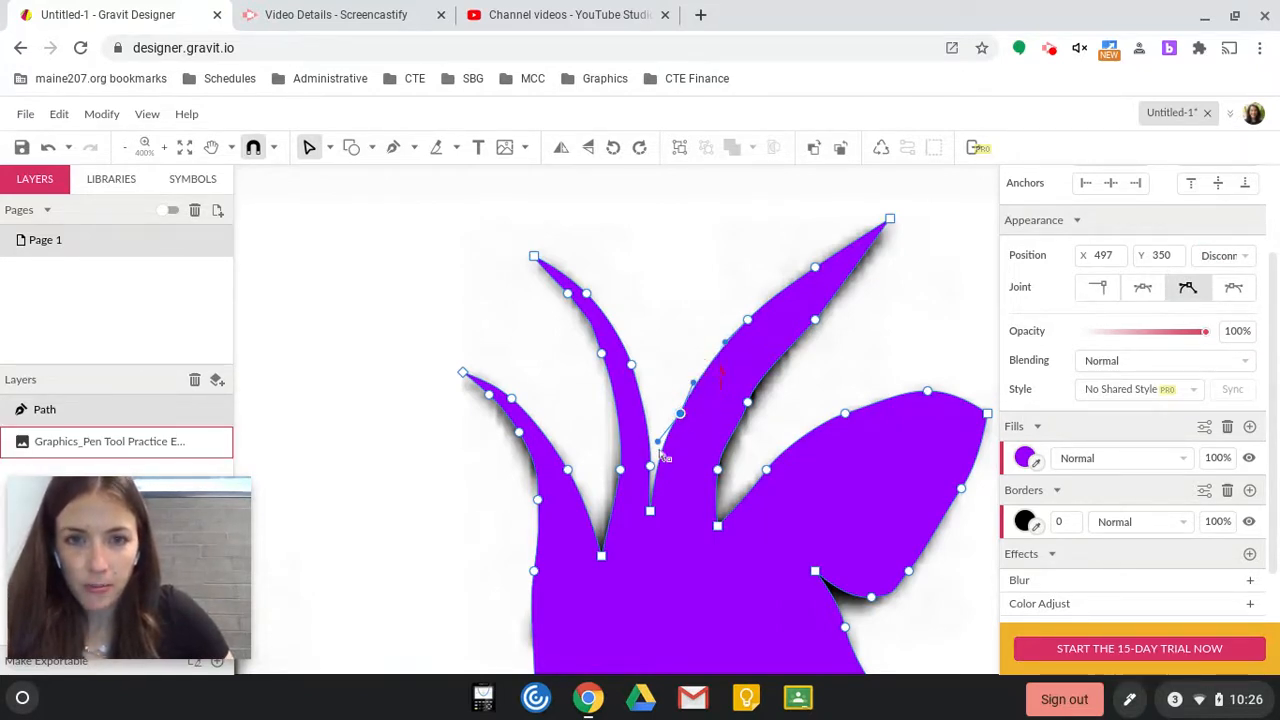
pyautogui.click(664, 455)
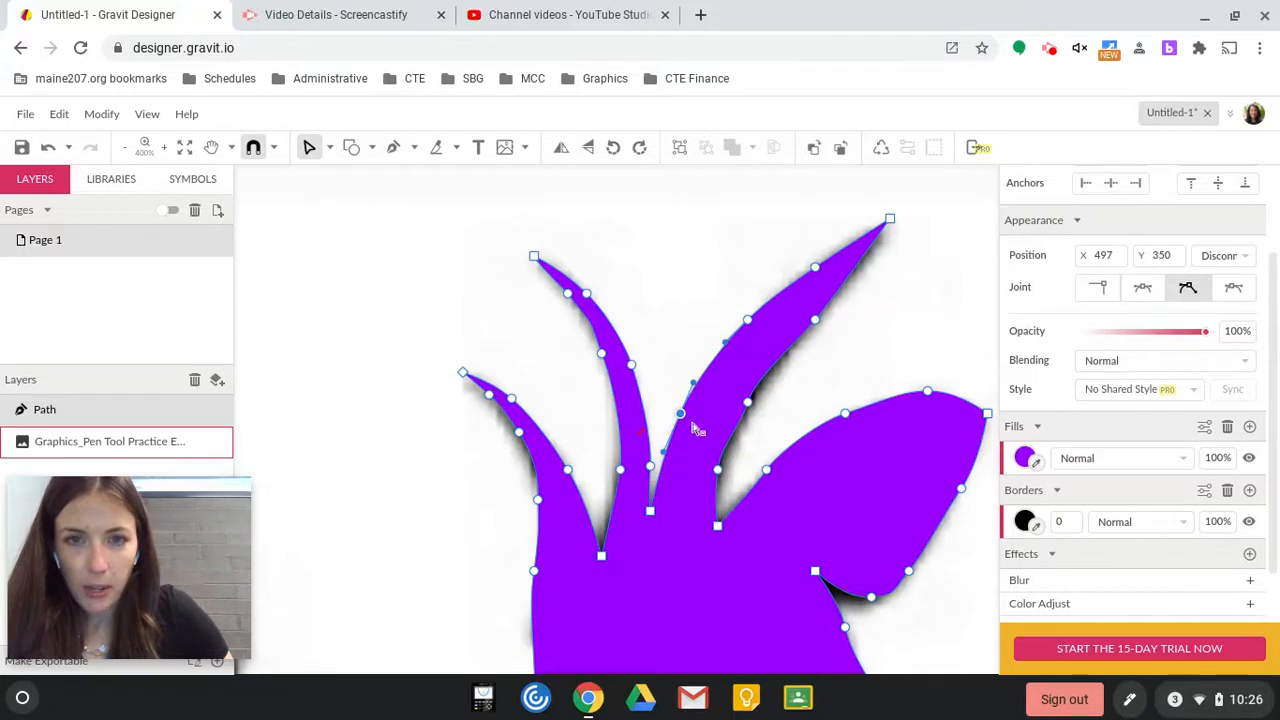
# - Set the third spike's middle right-edge anchor to Disconnected and adjust its curve handles
pyautogui.click(748, 401)
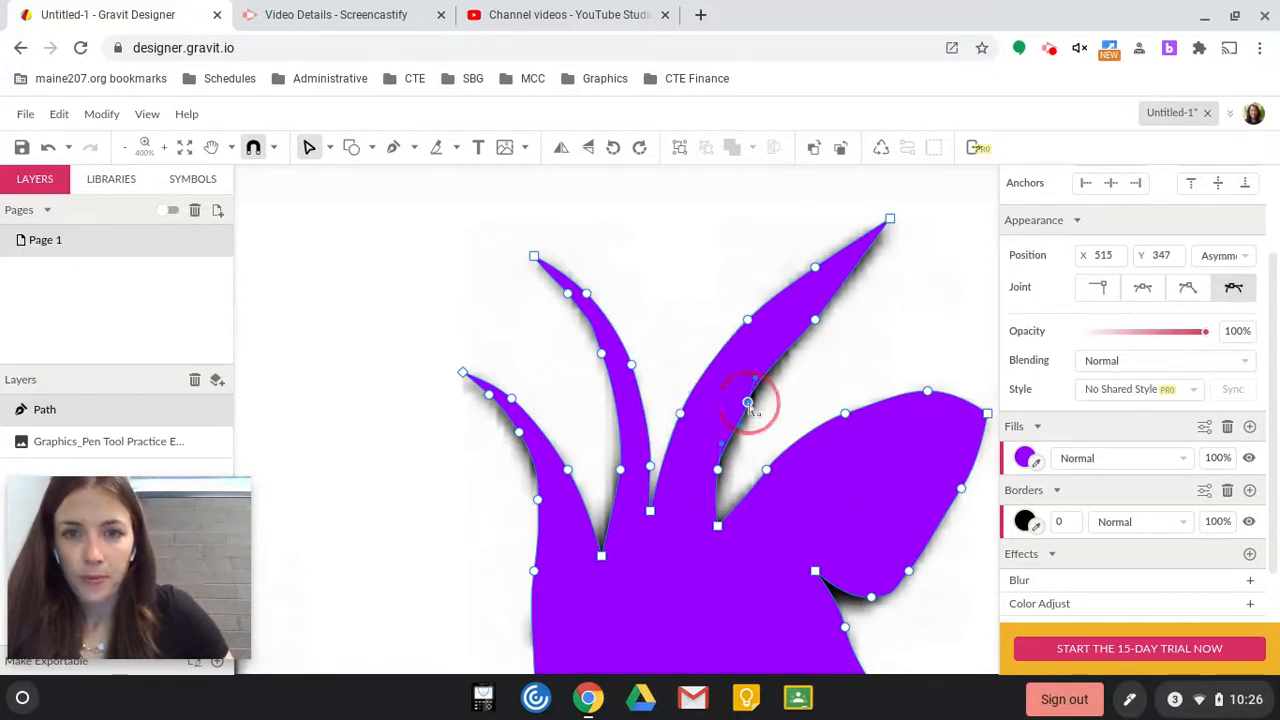
pyautogui.click(1187, 287)
pyautogui.moveTo(762, 384); pyautogui.dragTo(714, 452)
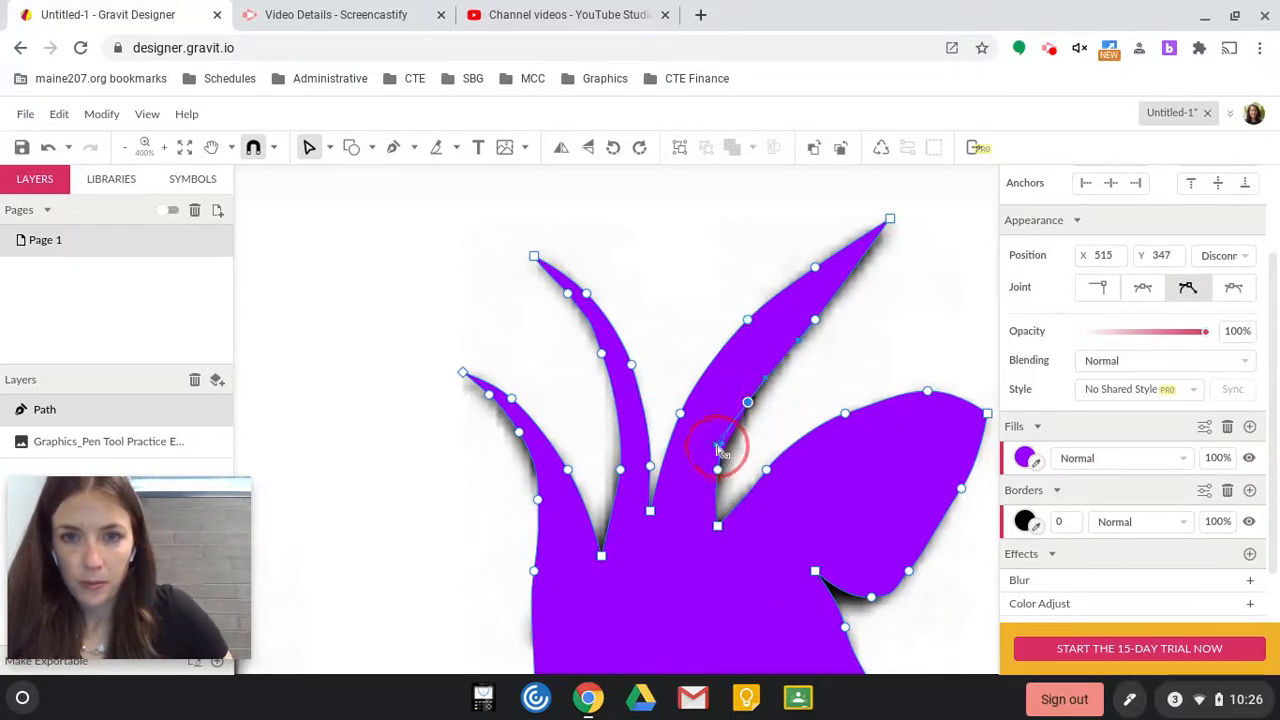
# - Move the third spike's lowest right-edge curve anchor to X 507, Y 367 and adjust the lower handle of the anchor above it
pyautogui.click(718, 469)
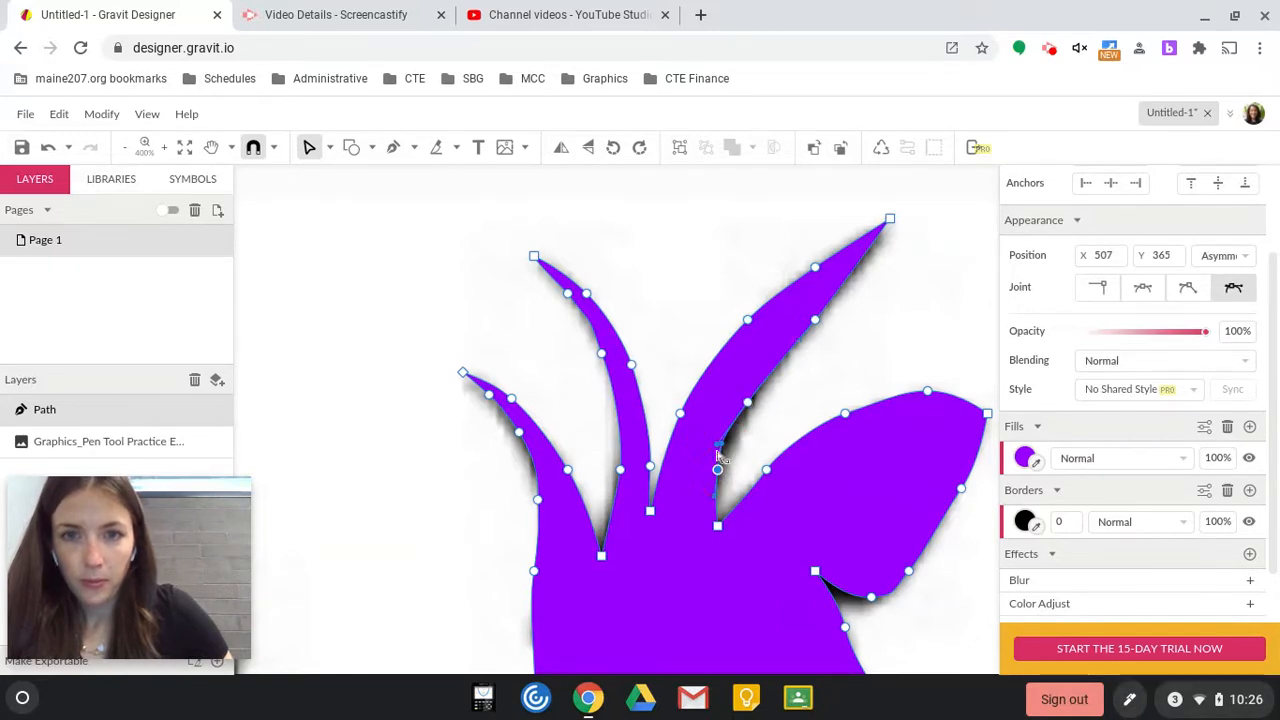
pyautogui.moveTo(724, 450); pyautogui.dragTo(729, 476)
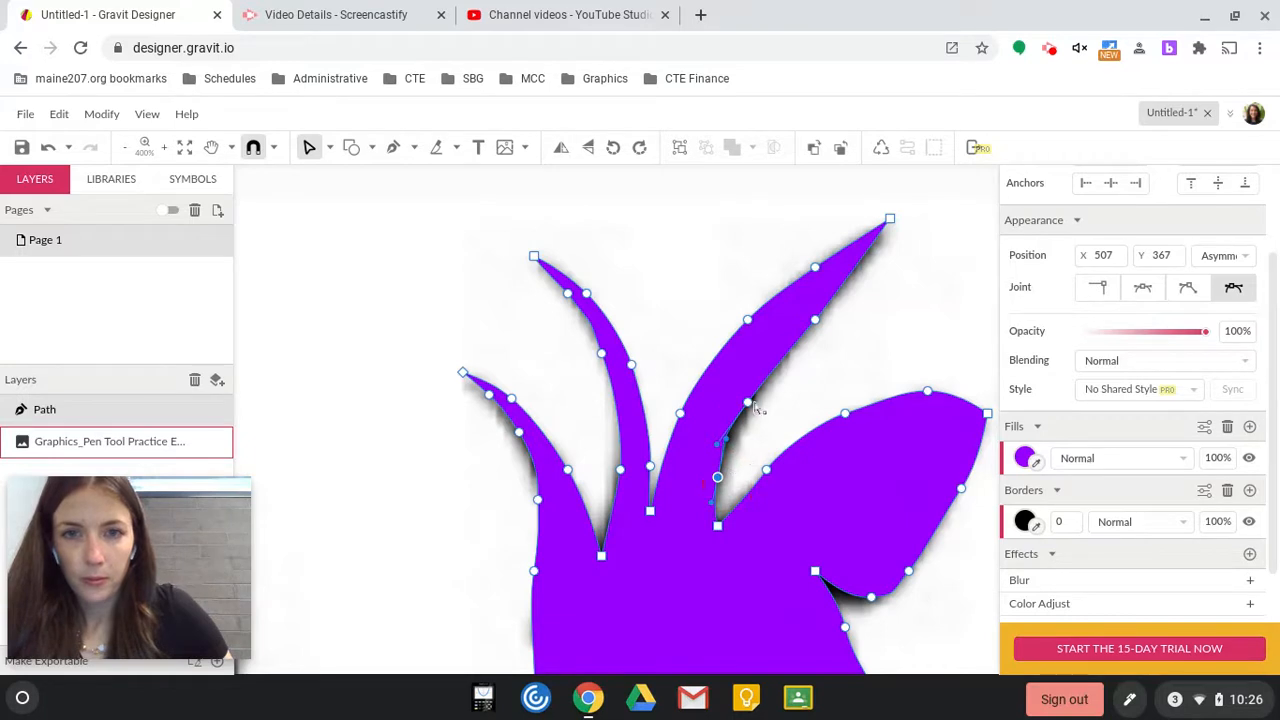
pyautogui.moveTo(749, 403); pyautogui.dragTo(733, 438)
pyautogui.click(756, 449)
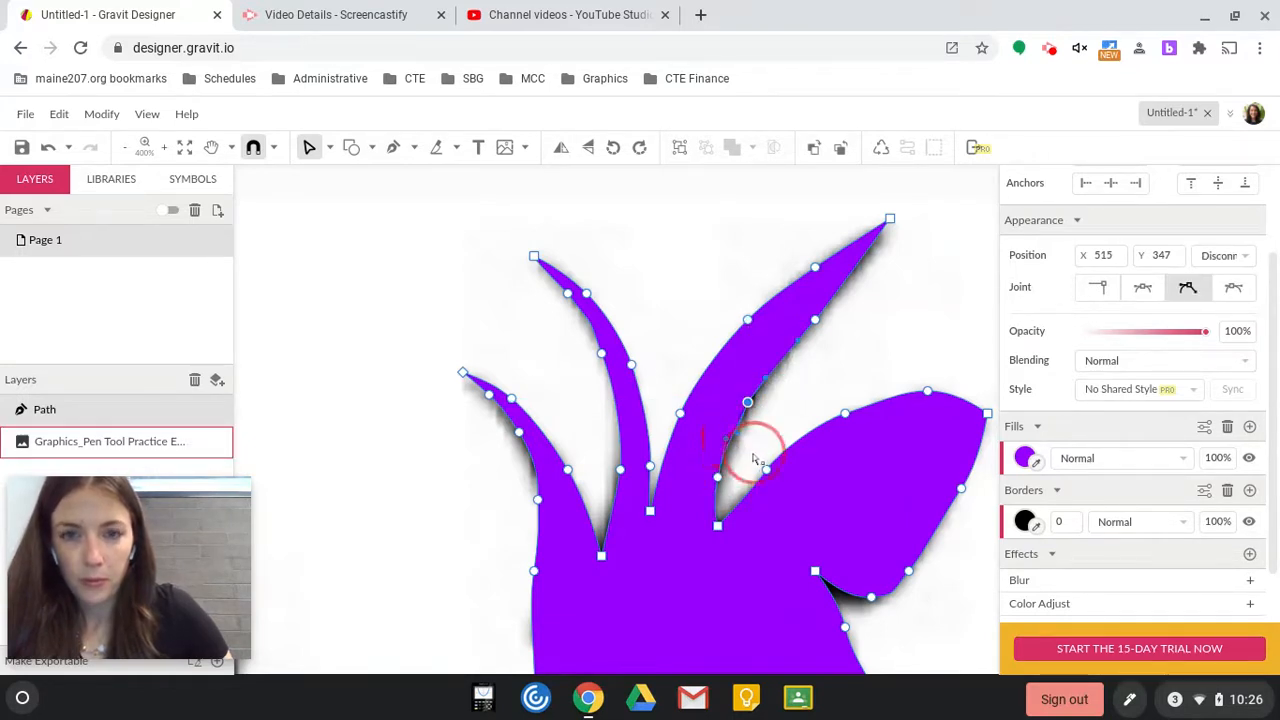
# - Move the third spike's upper right-edge anchor to X 525, Y 334 and nudge its tip outward and down
pyautogui.moveTo(815, 321); pyautogui.dragTo(786, 341)
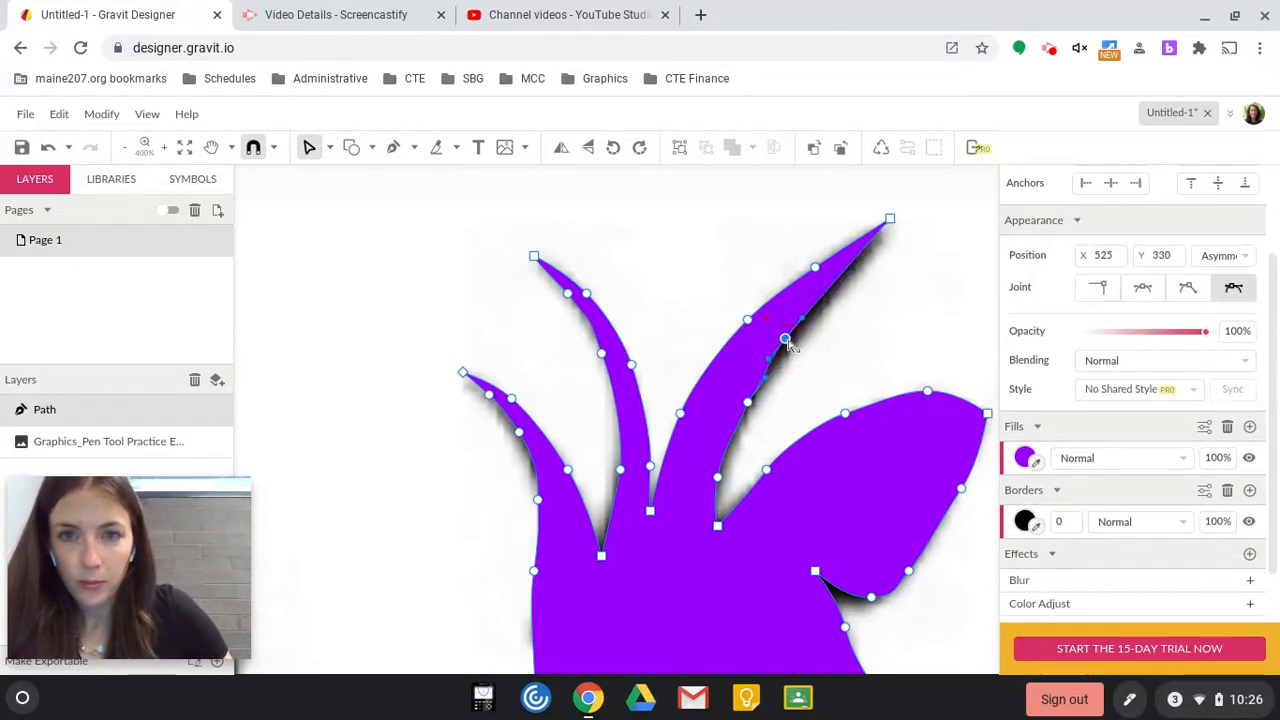
pyautogui.click(890, 219)
pyautogui.moveTo(891, 222); pyautogui.dragTo(899, 228)
pyautogui.moveTo(789, 342); pyautogui.dragTo(789, 354)
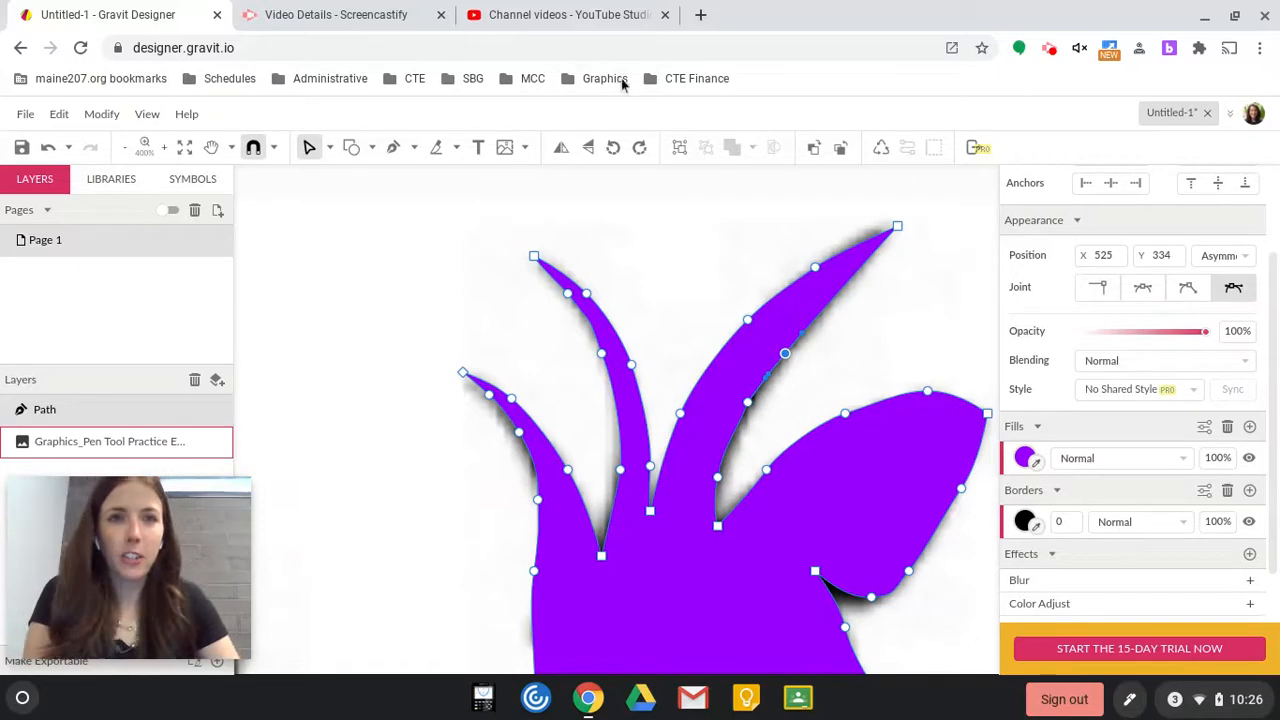
# - Add an anchor with the Pen tool on the third spike's right edge near the tip, at X 538.3, Y 318.8
pyautogui.click(395, 148)
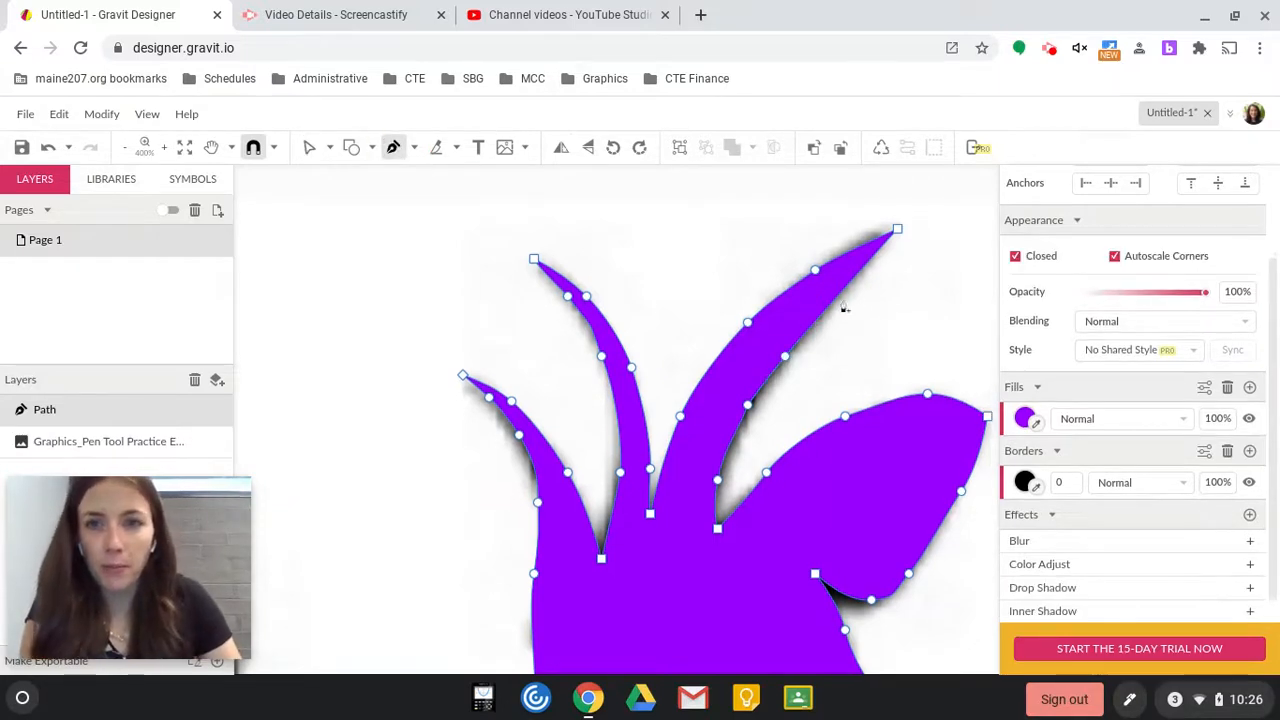
pyautogui.click(834, 300)
pyautogui.scroll(1, 860, 300)
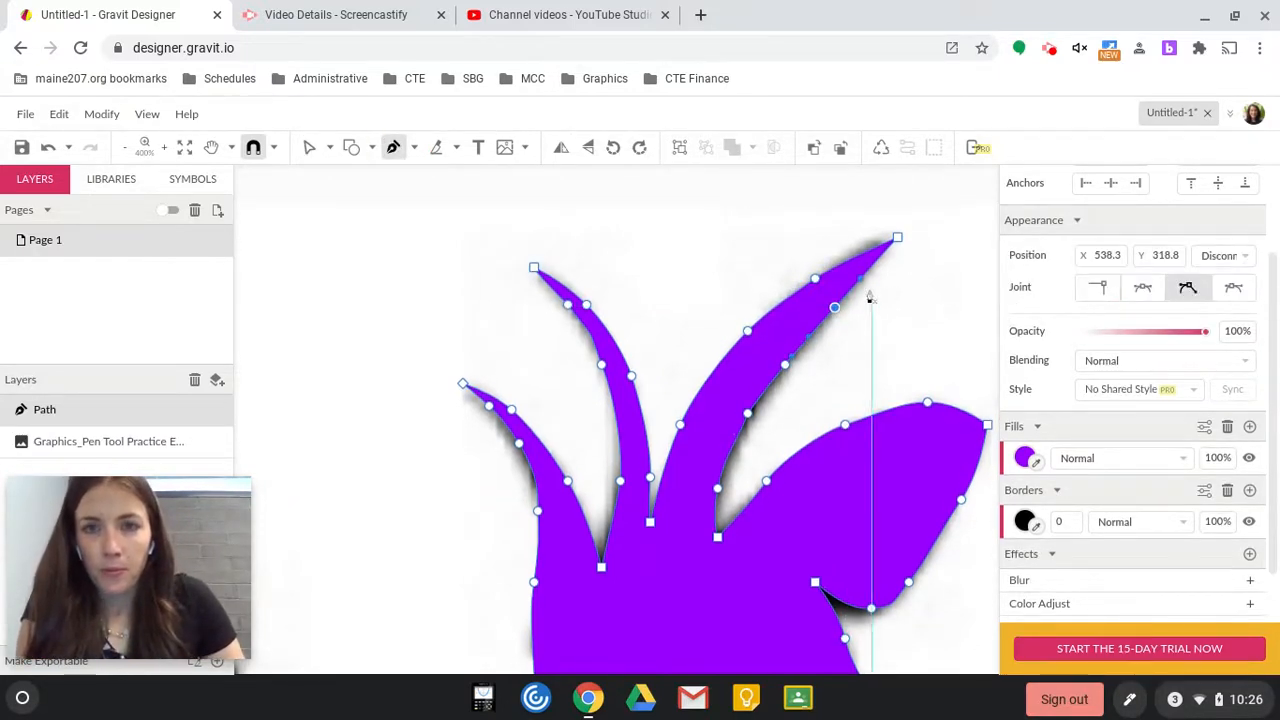
# - With the Subselect tool, move the added anchor to X 534, Y 321 and the anchor below it to X 522, Y 334
pyautogui.click(313, 148)
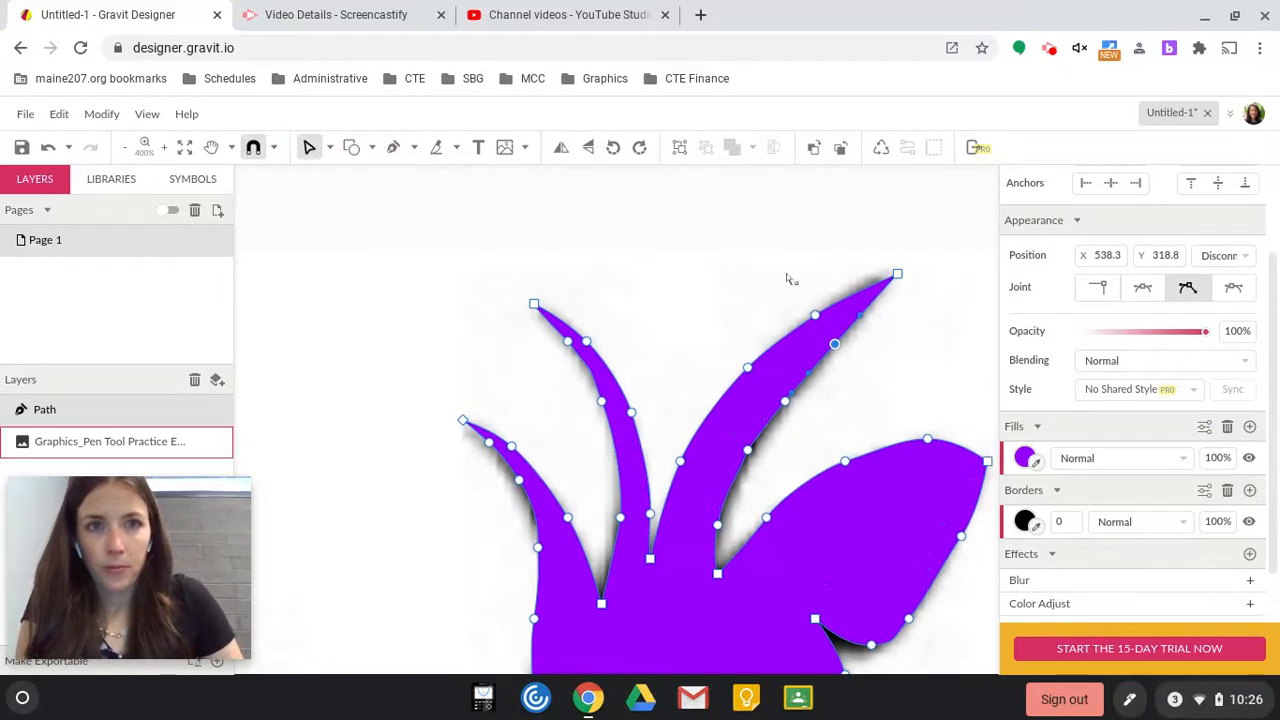
pyautogui.moveTo(865, 325); pyautogui.dragTo(814, 362)
pyautogui.moveTo(786, 403); pyautogui.dragTo(777, 406)
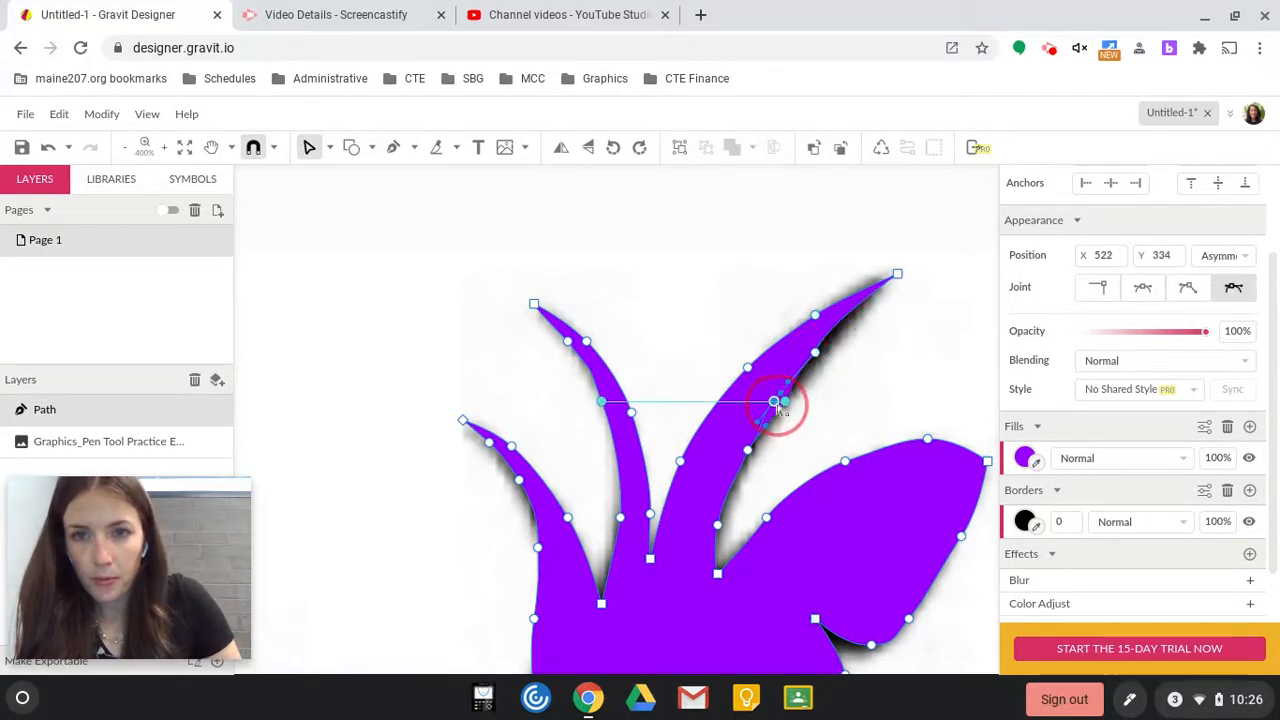
pyautogui.moveTo(818, 356); pyautogui.dragTo(840, 336)
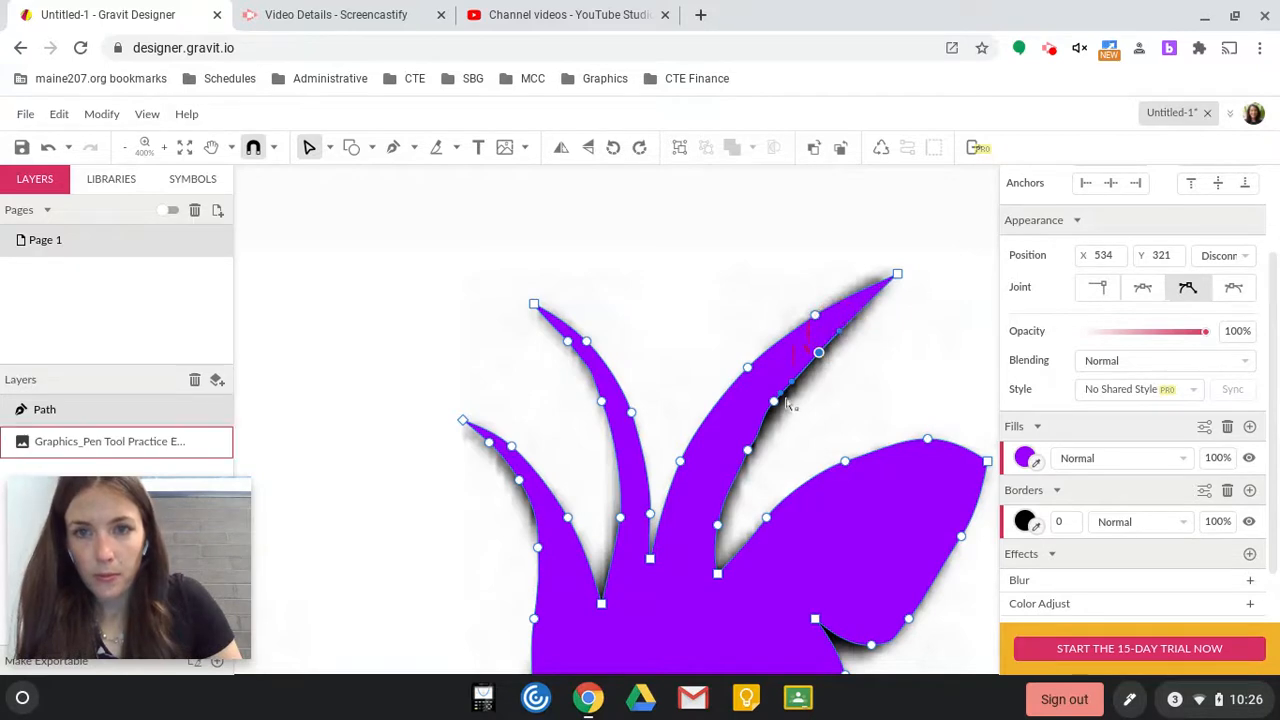
# - Move the right-edge anchor just below the added one to X 524, Y 334 and leave anchor editing
pyautogui.click(773, 403)
pyautogui.moveTo(777, 410); pyautogui.dragTo(781, 401)
pyautogui.click(816, 377)
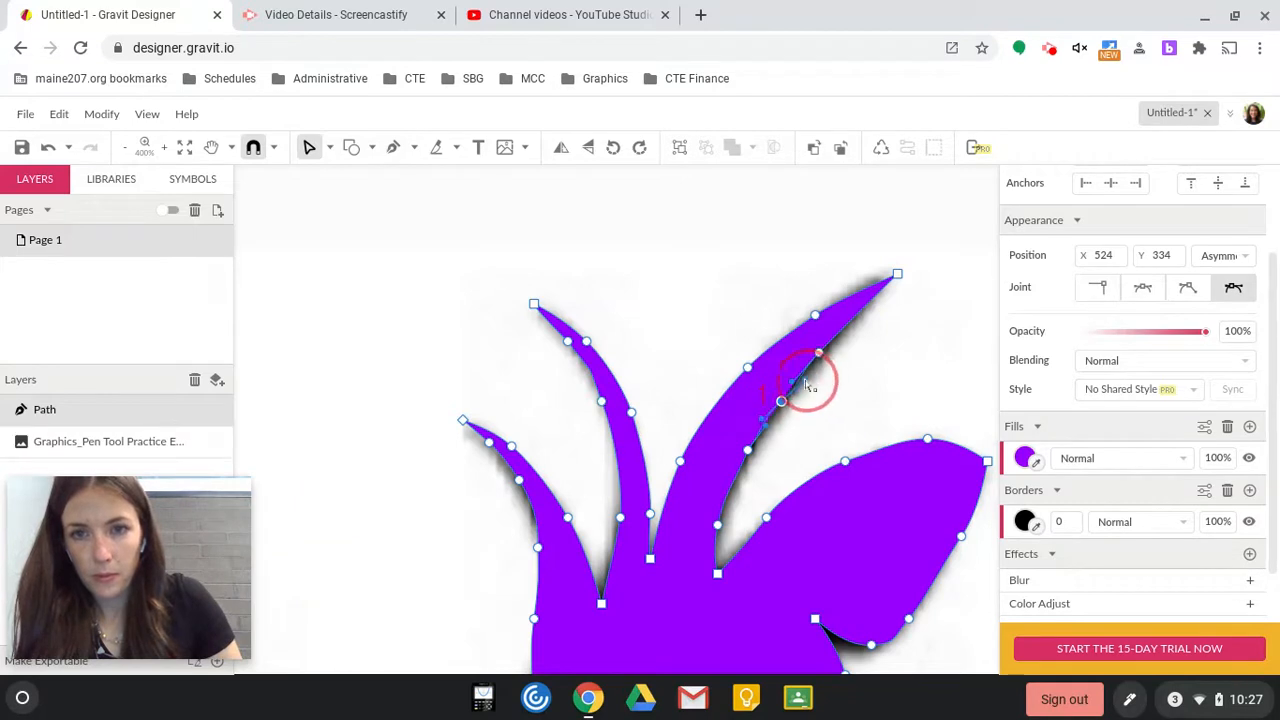
pyautogui.click(828, 394)
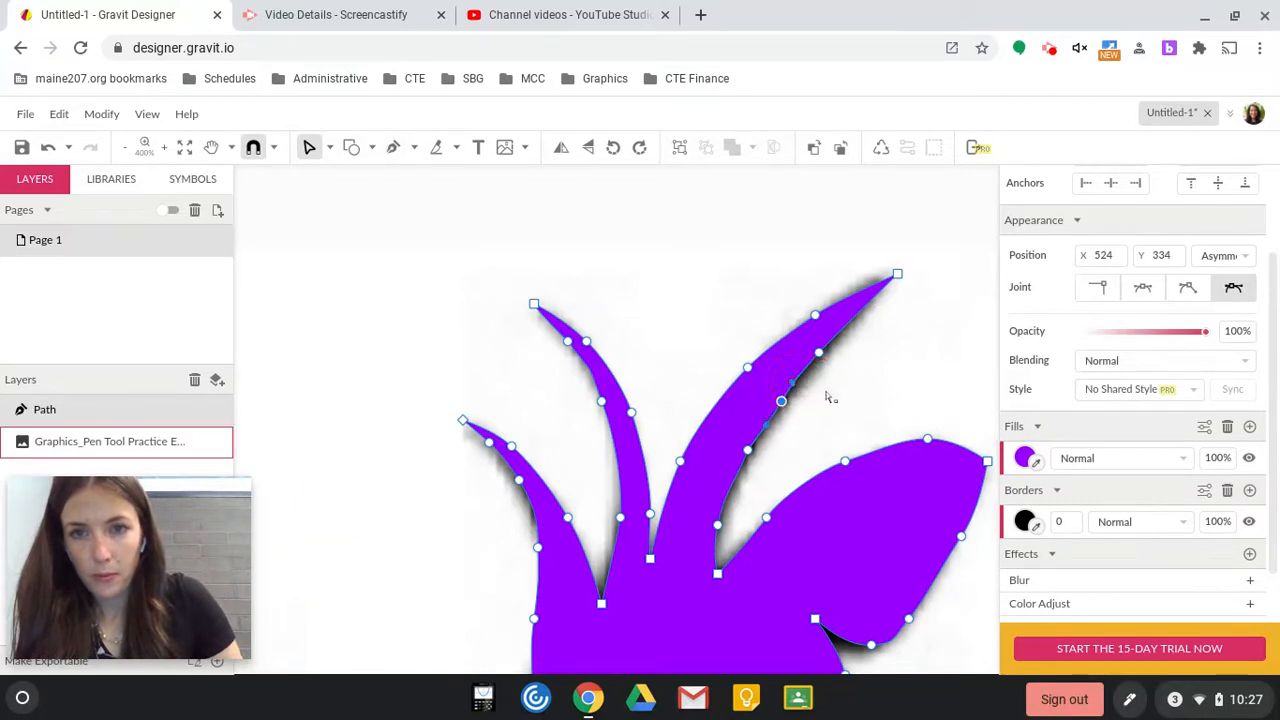
pyautogui.click(744, 449)
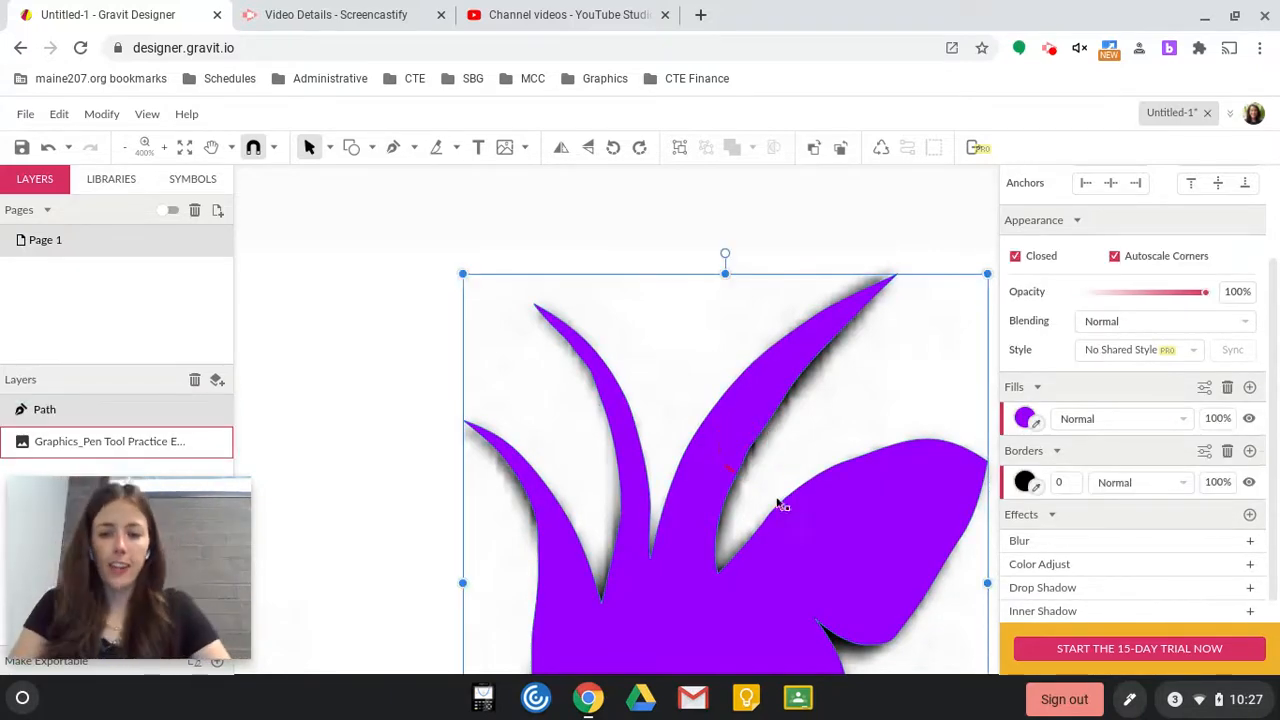
# - Shorten and realign the curve handles of the third spike's right-edge anchor at X 515, Y 347, and move the anchor to X 514
pyautogui.scroll(5, 777, 470)
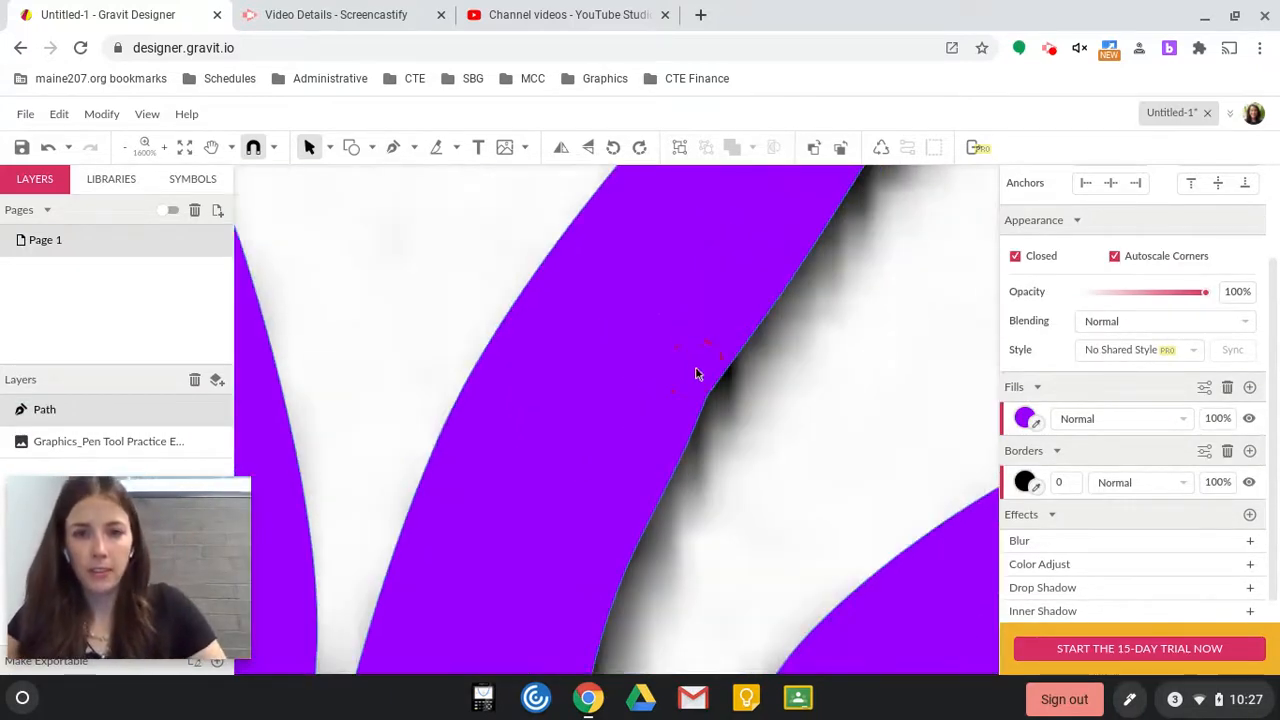
pyautogui.doubleClick(711, 398)
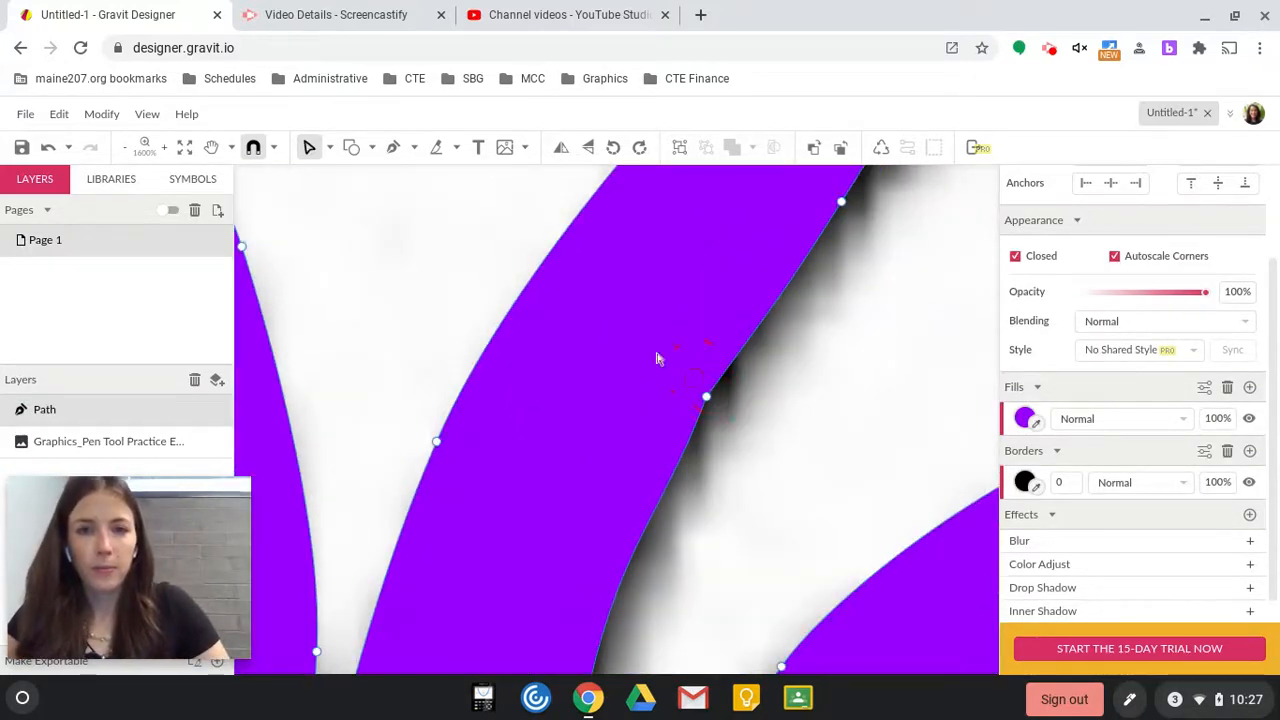
pyautogui.click(706, 398)
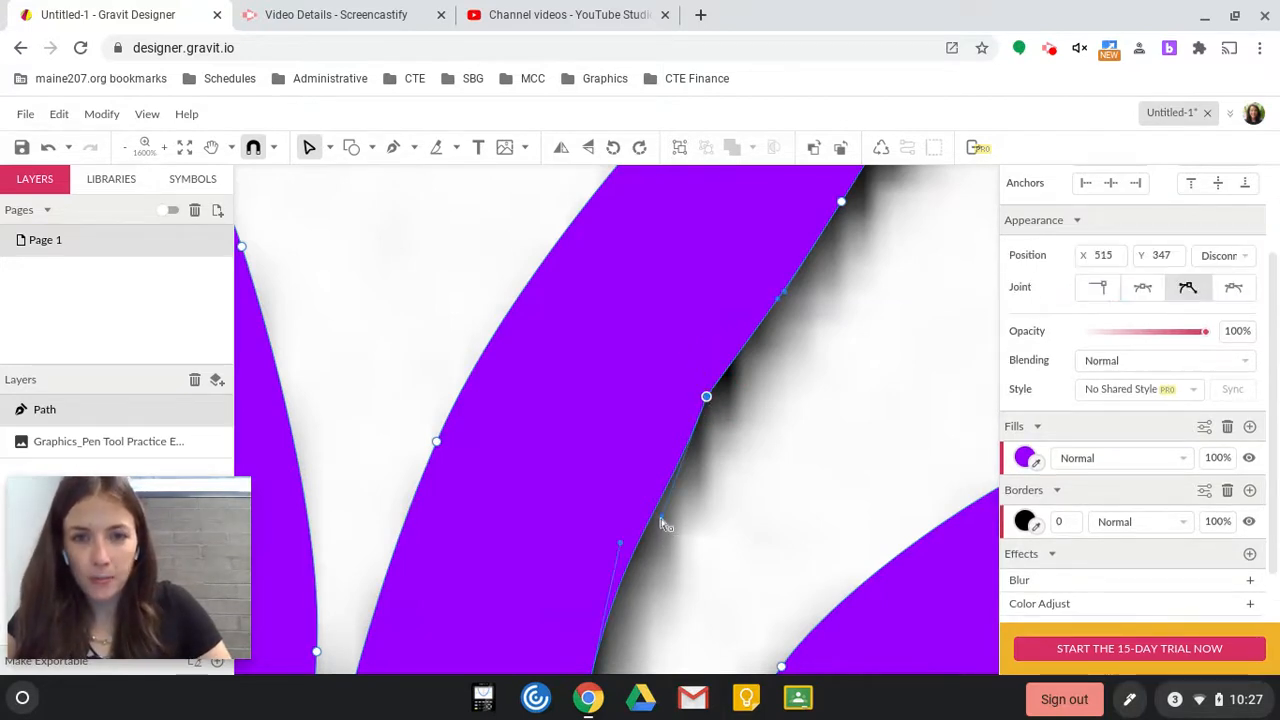
pyautogui.click(684, 470)
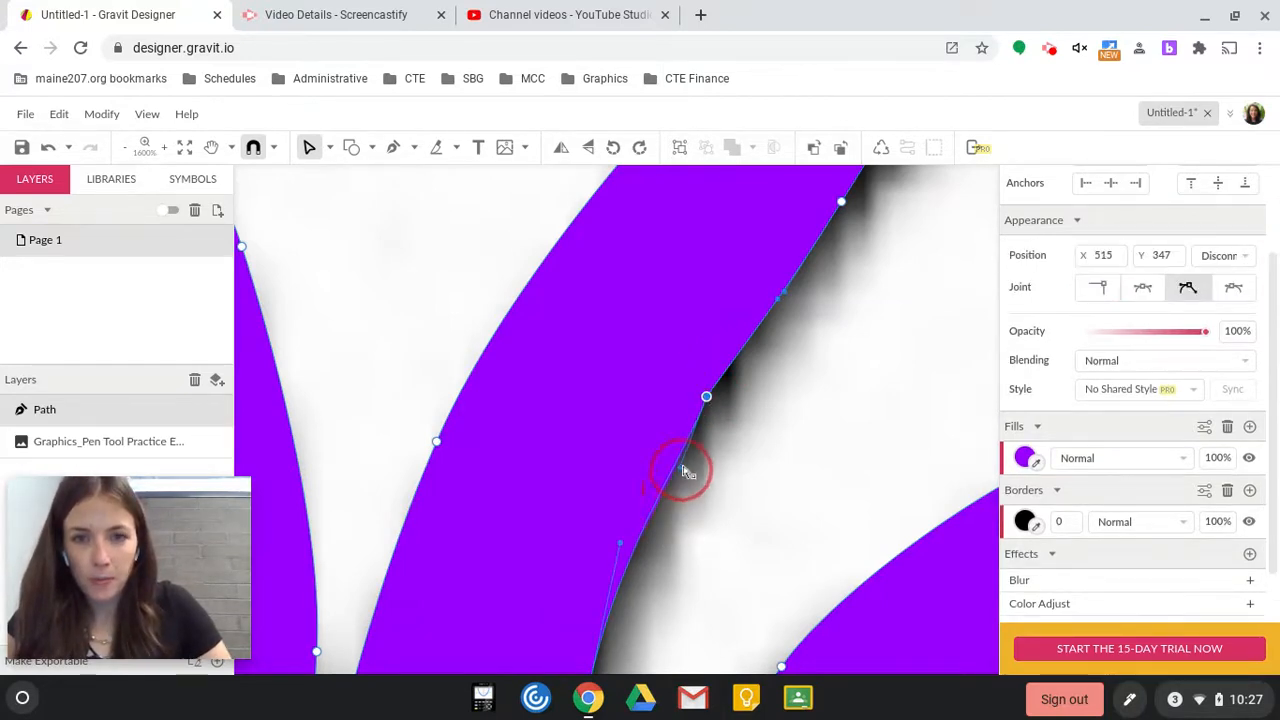
pyautogui.click(780, 303)
pyautogui.moveTo(781, 305); pyautogui.dragTo(751, 338)
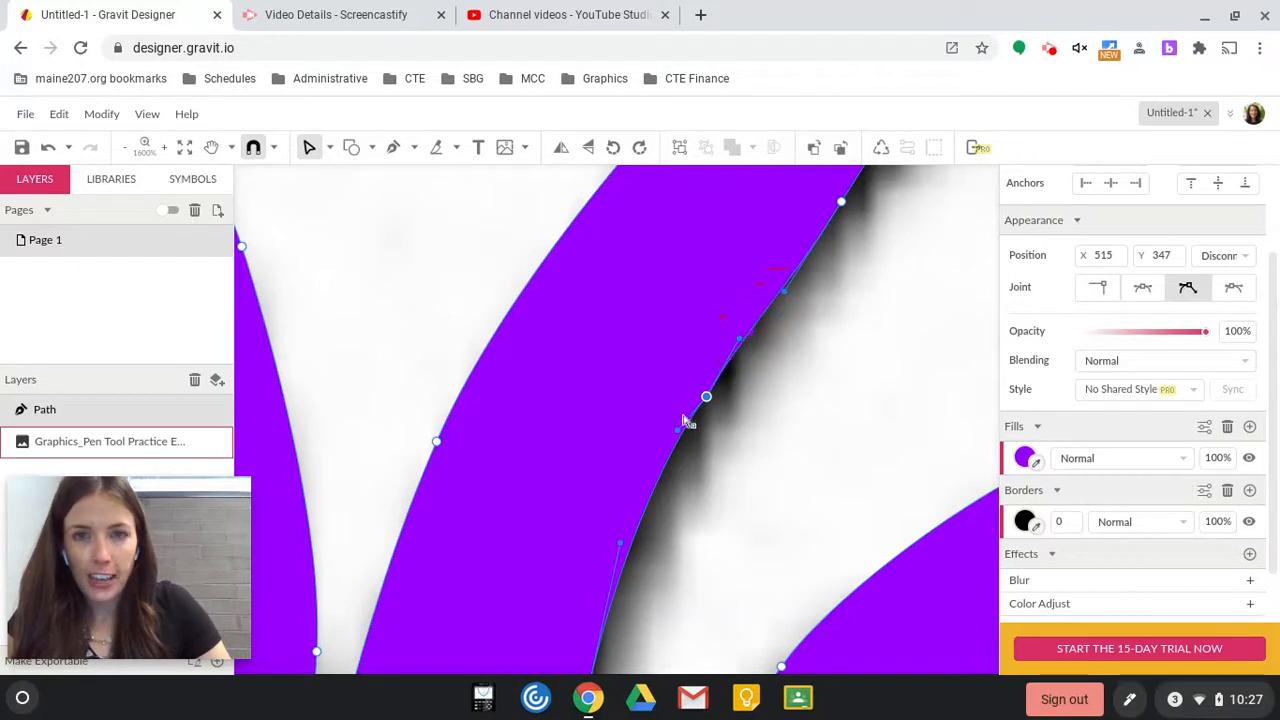
pyautogui.moveTo(706, 398); pyautogui.dragTo(693, 397)
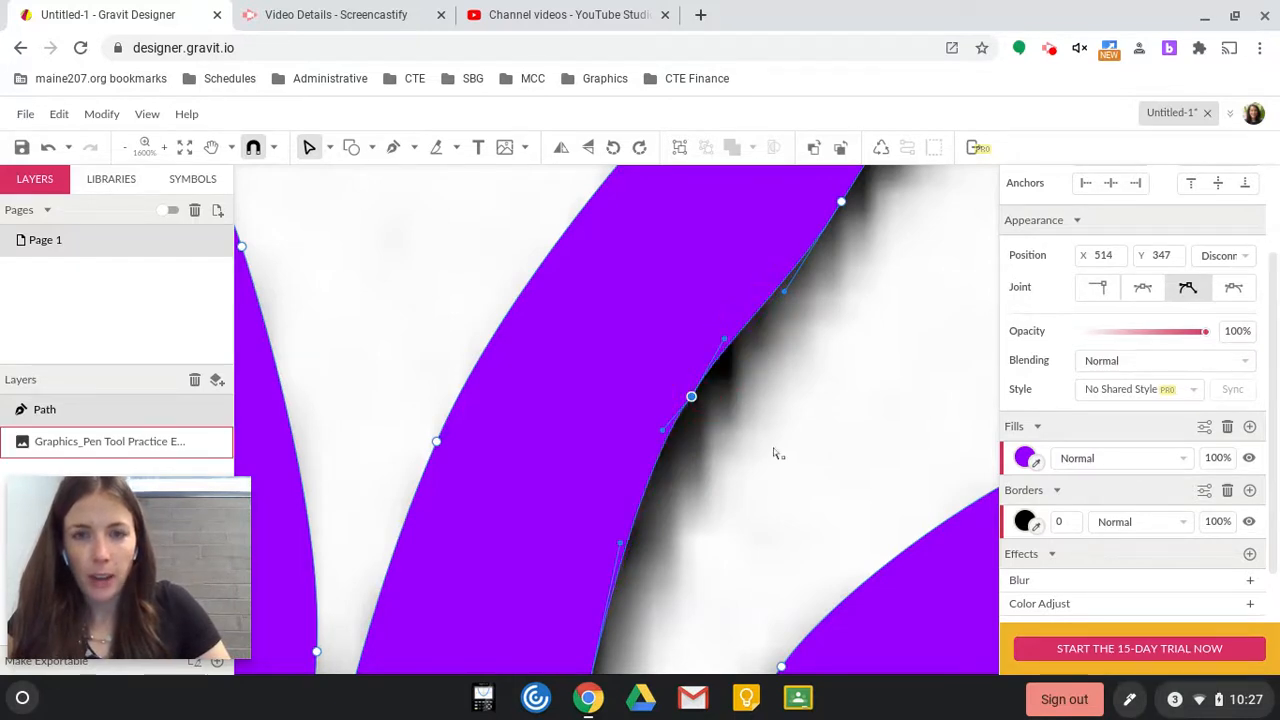
# - Move the next anchor up the third spike's right edge to X 523, Y 334 and pull its curve handles in closer
pyautogui.scroll(1, 815, 312)
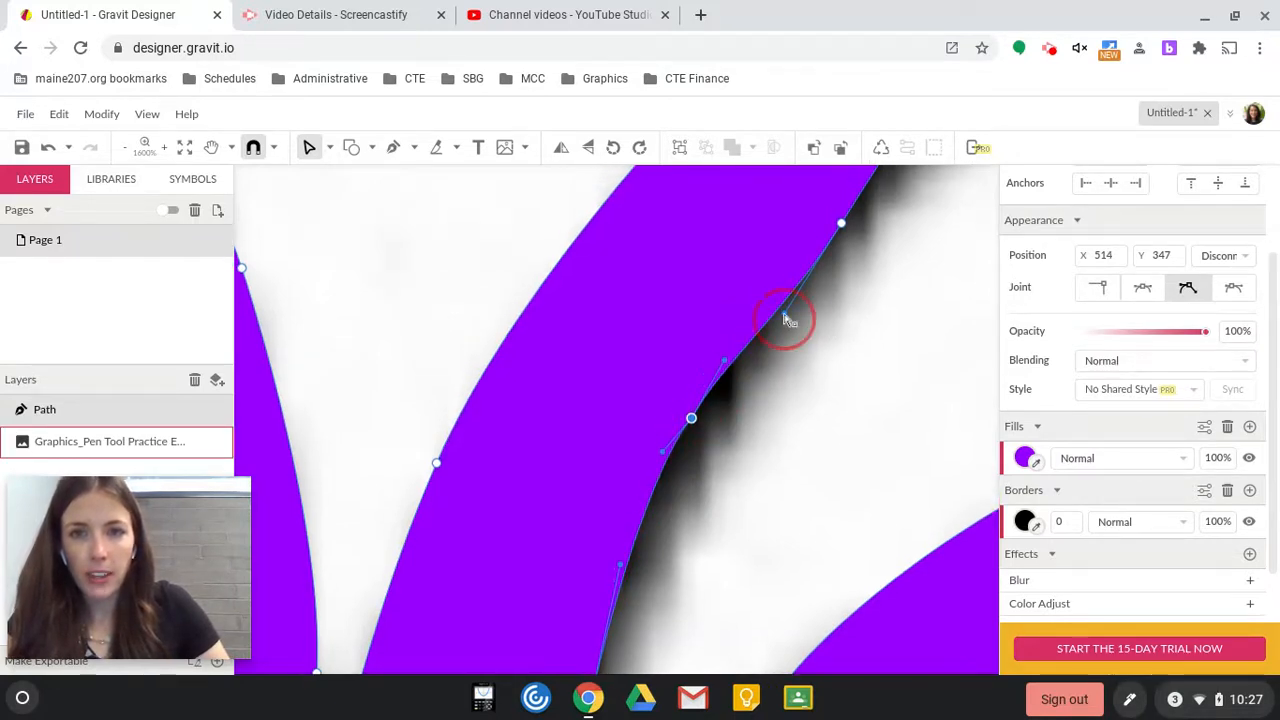
pyautogui.moveTo(786, 318)
pyautogui.mouseDown()
pyautogui.moveTo(803, 262)
pyautogui.moveTo(790, 325)
pyautogui.mouseUp()
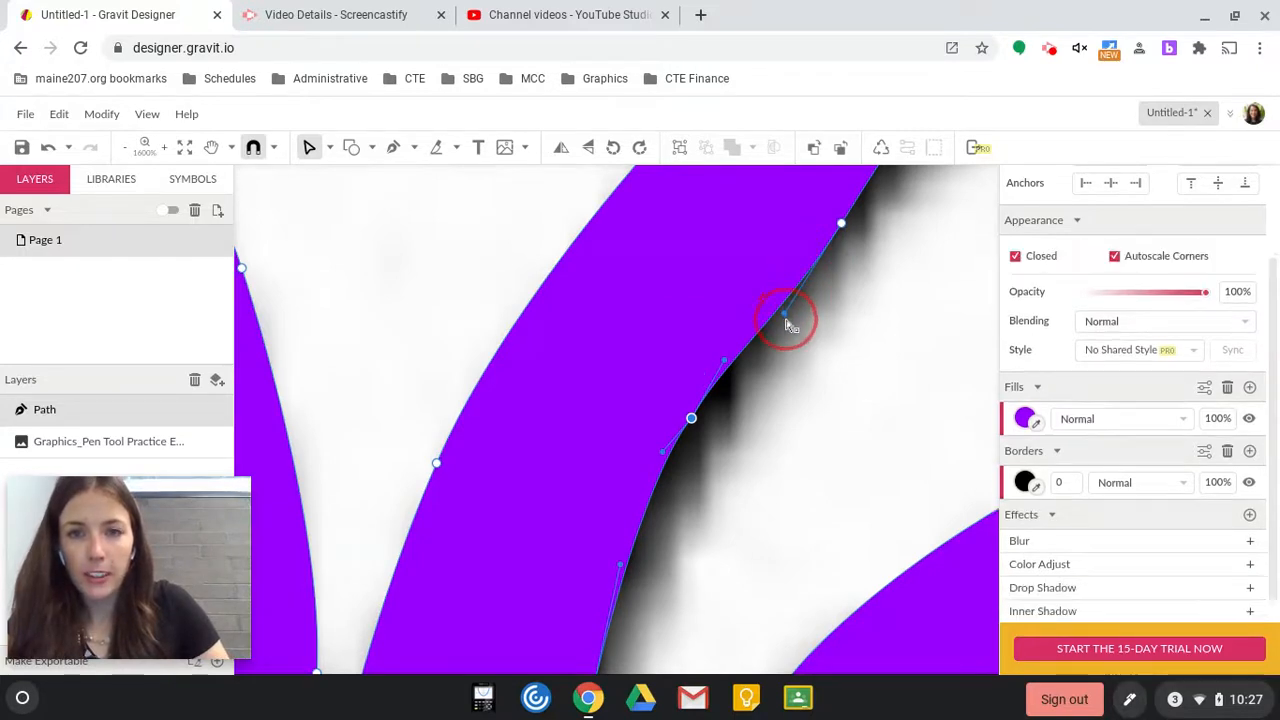
pyautogui.click(842, 224)
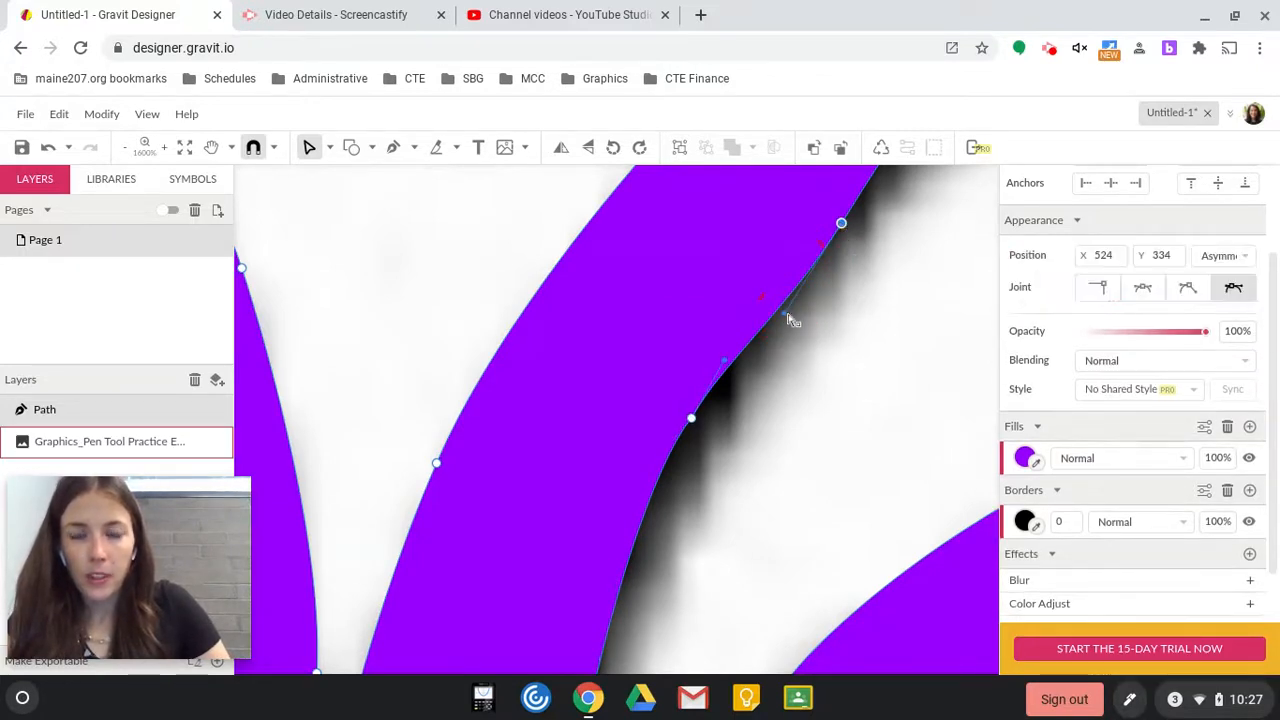
pyautogui.moveTo(791, 316); pyautogui.dragTo(829, 291)
pyautogui.scroll(2, 848, 284)
pyautogui.click(870, 237)
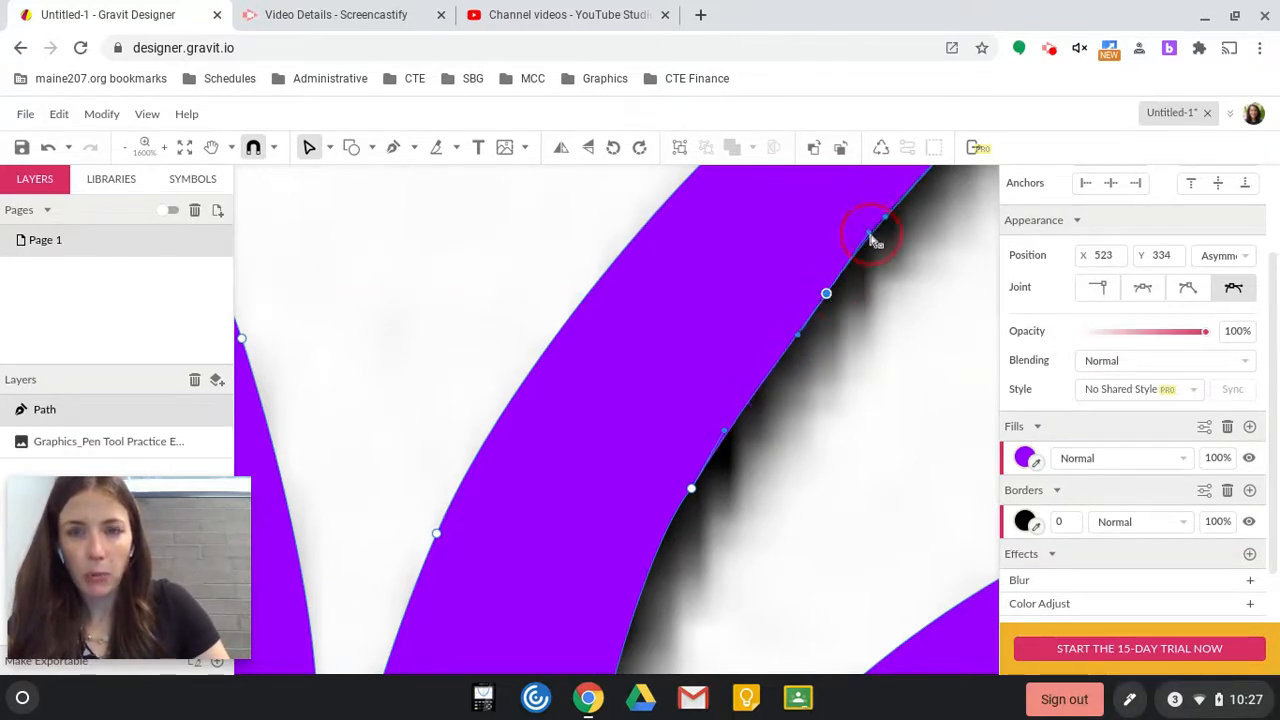
pyautogui.moveTo(872, 240); pyautogui.dragTo(855, 278)
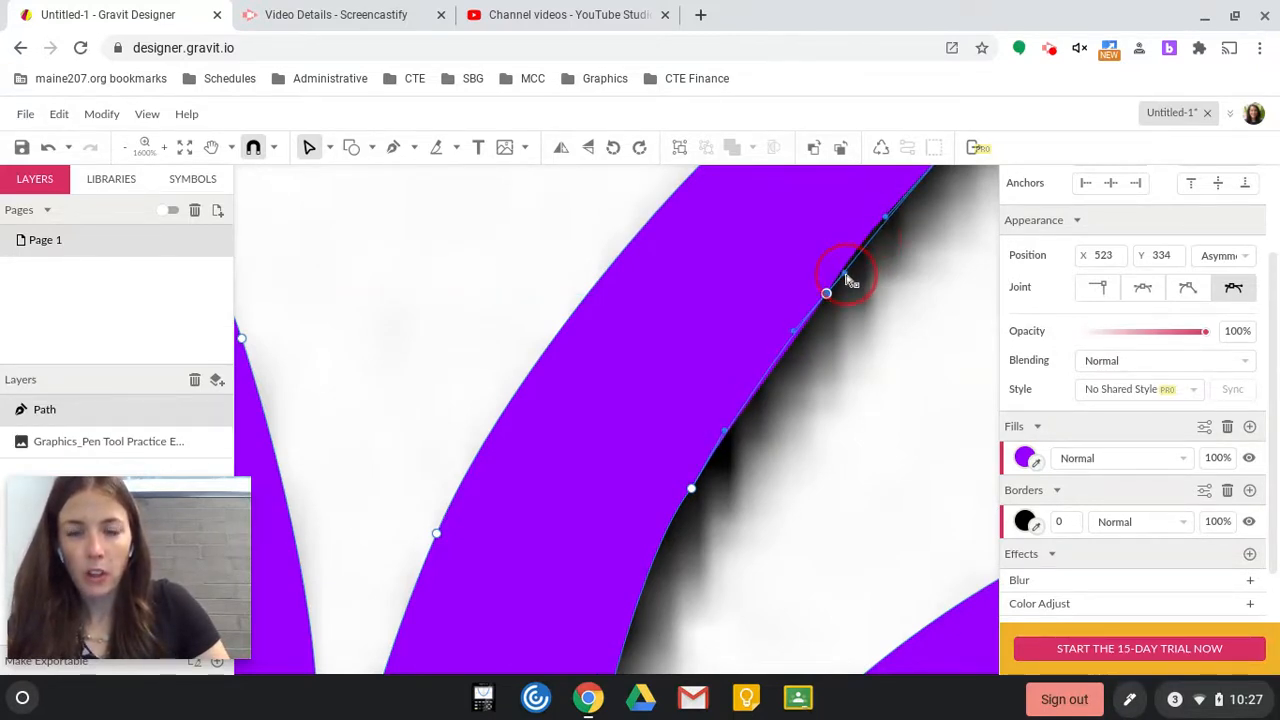
# - Shift the two right-edge anchors of the third spike outward, the lower to X 515, Y 347 and the upper to X 524, Y 334
pyautogui.scroll(-6, 750, 520)
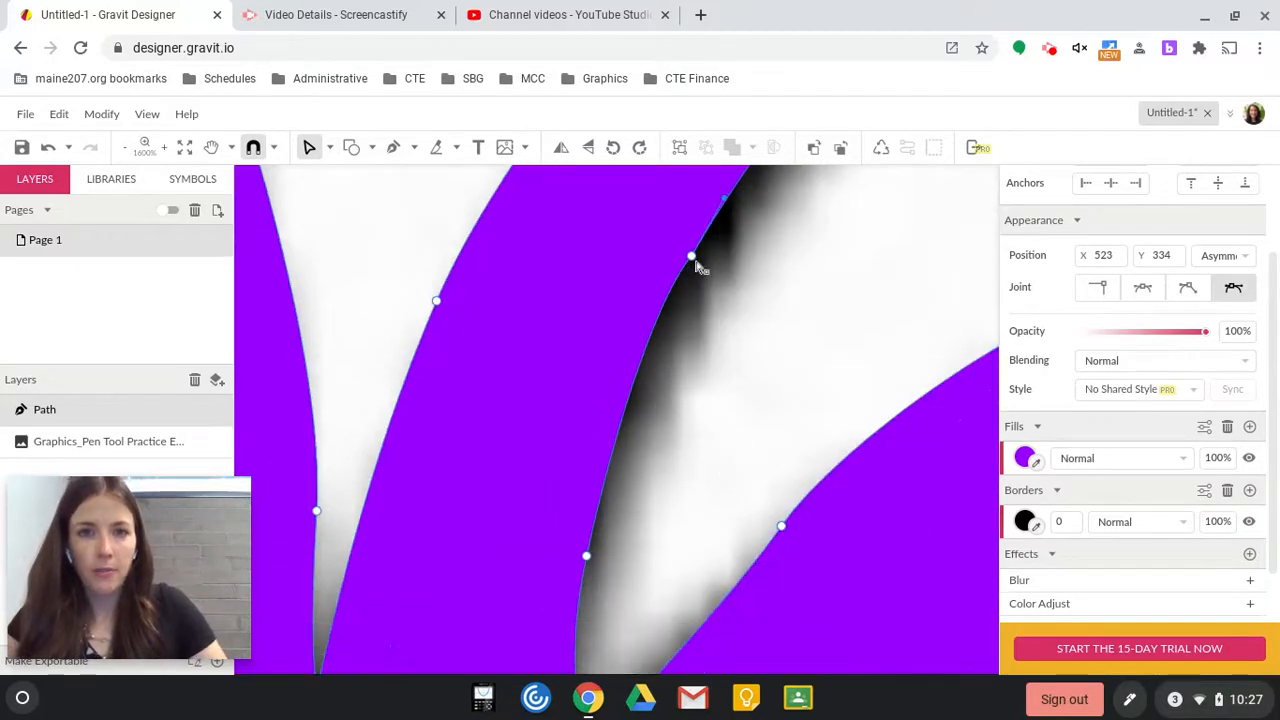
pyautogui.moveTo(699, 263)
pyautogui.mouseDown()
pyautogui.moveTo(727, 262)
pyautogui.moveTo(714, 263)
pyautogui.mouseUp()
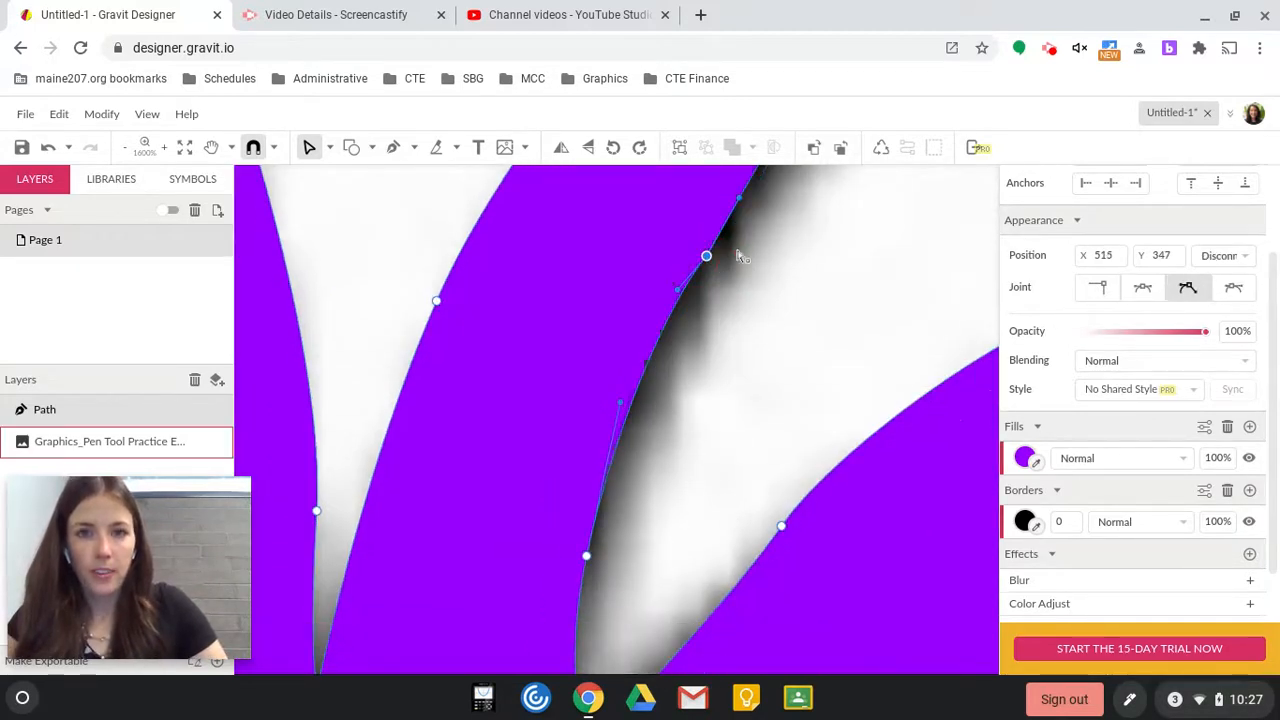
pyautogui.scroll(5, 714, 289)
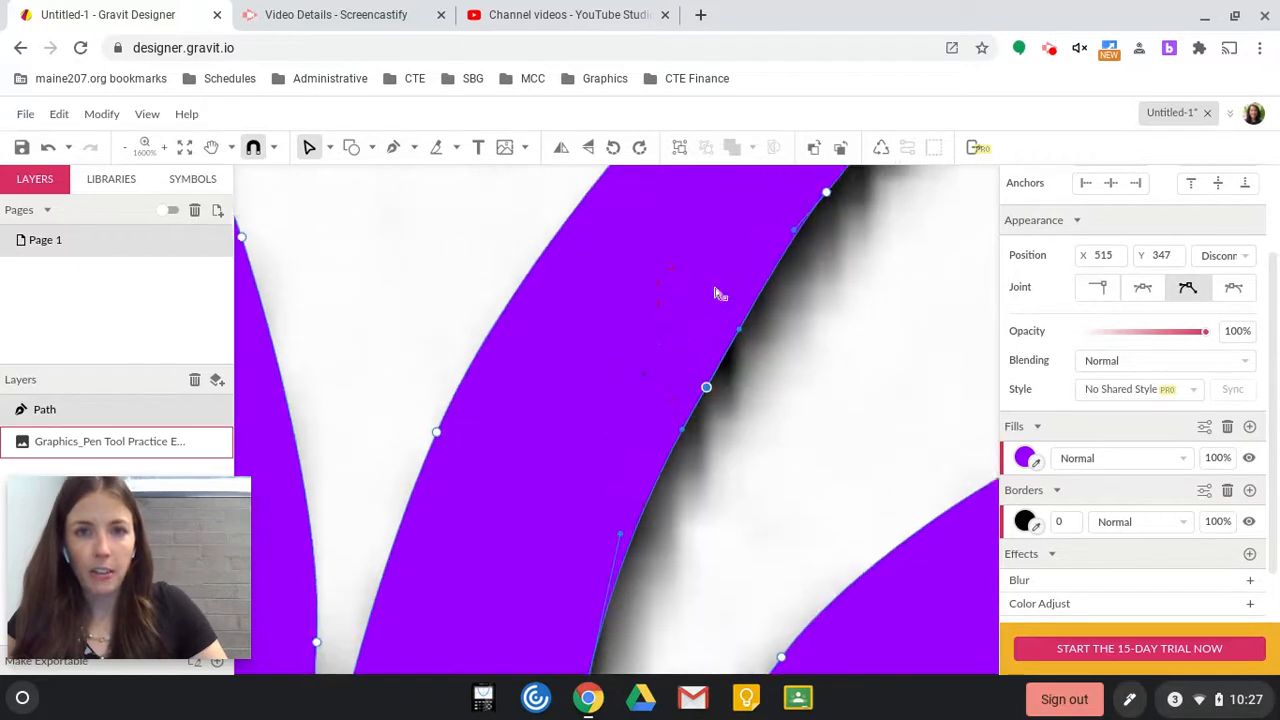
pyautogui.moveTo(828, 268); pyautogui.dragTo(843, 268)
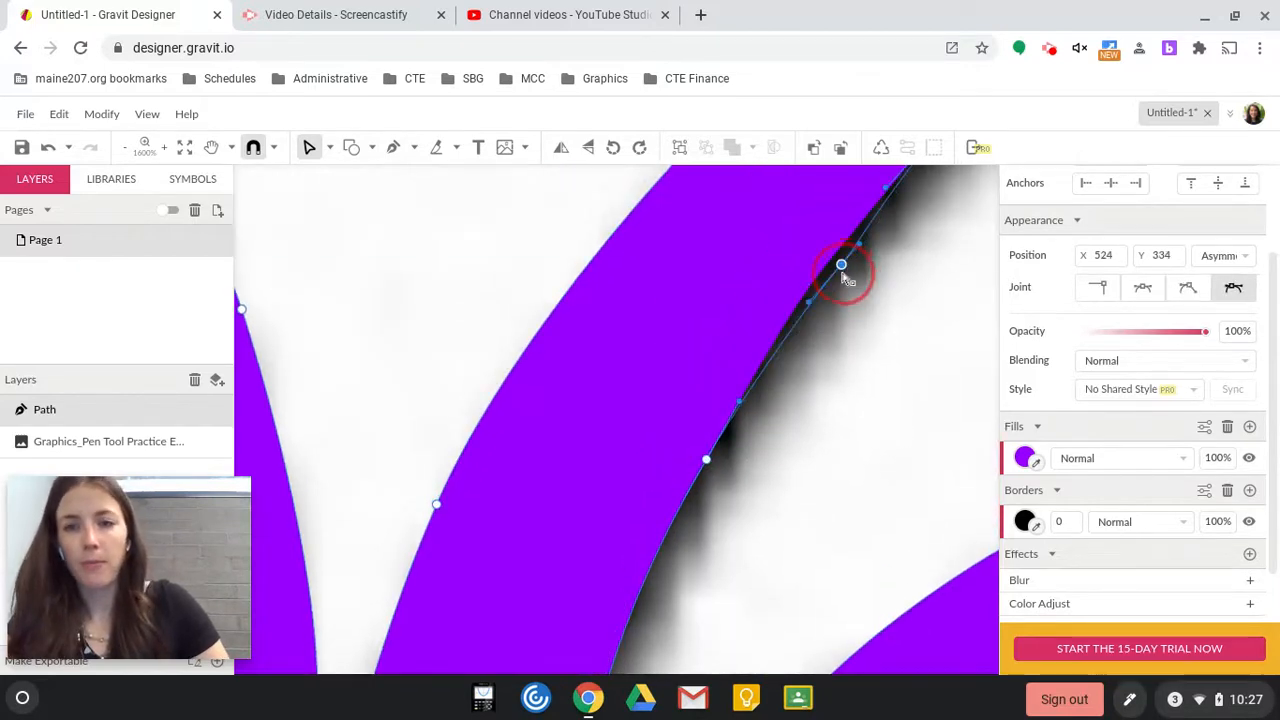
# - Nudge the third spike's right-edge anchor at X 534, Y 321, below the tip, slightly outward and down
pyautogui.scroll(4, 867, 292)
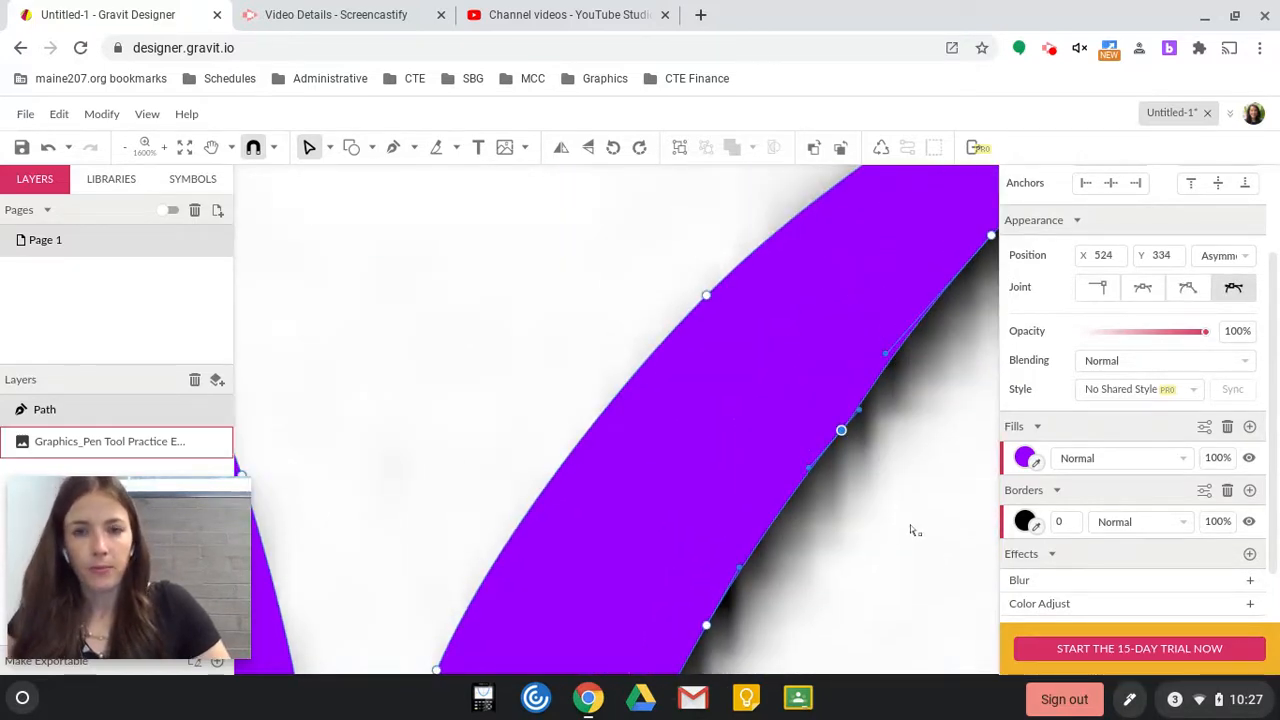
pyautogui.moveTo(910, 530); pyautogui.dragTo(514, 651)
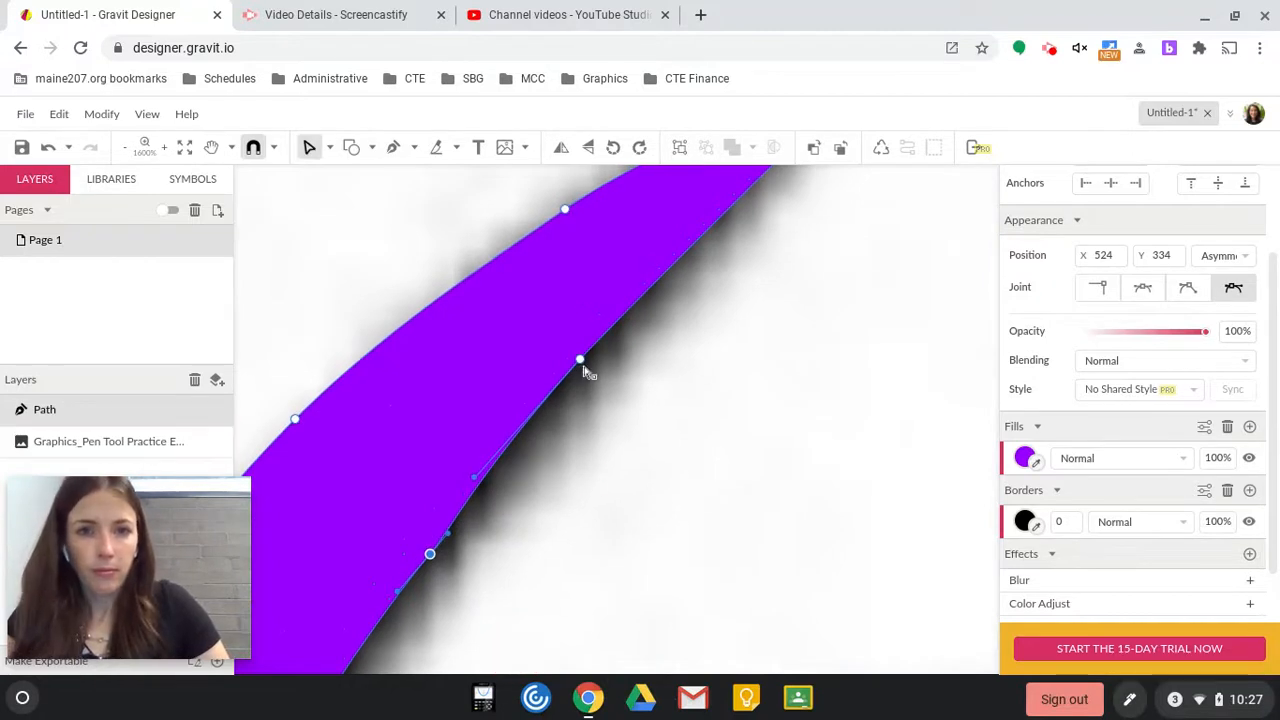
pyautogui.click(580, 360)
pyautogui.moveTo(580, 360); pyautogui.dragTo(595, 375)
pyautogui.click(623, 371)
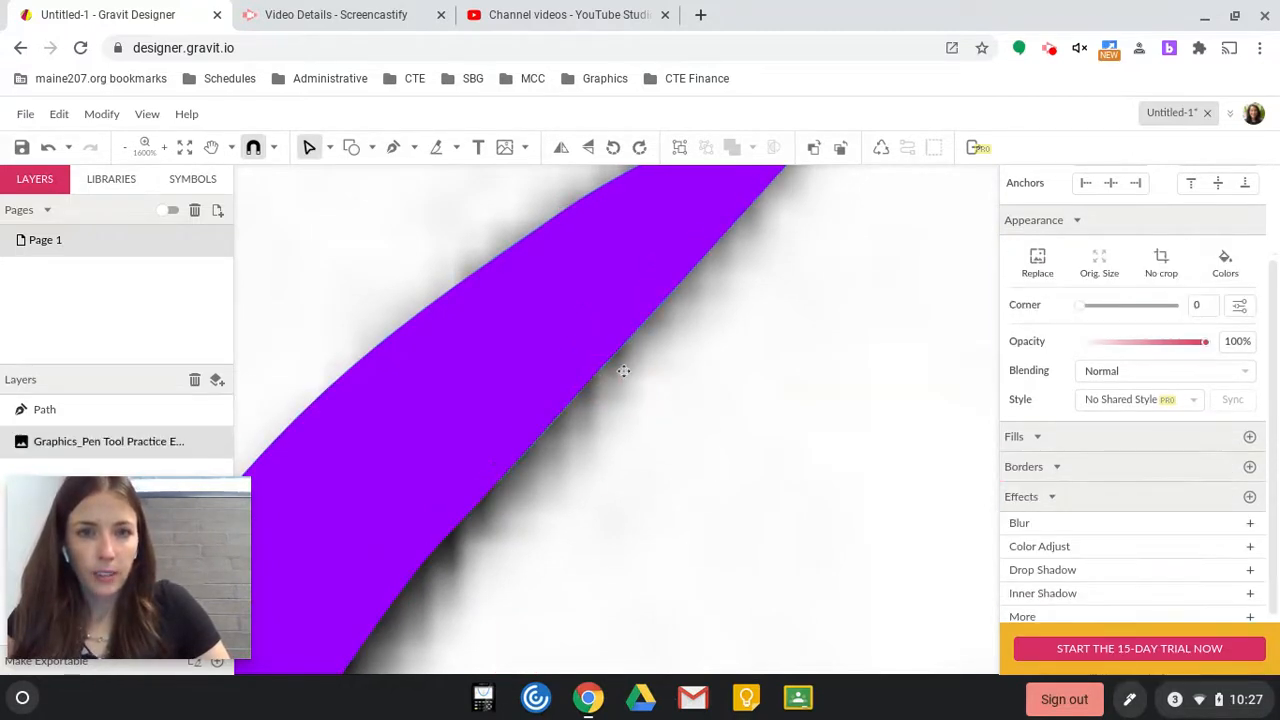
pyautogui.click(580, 360)
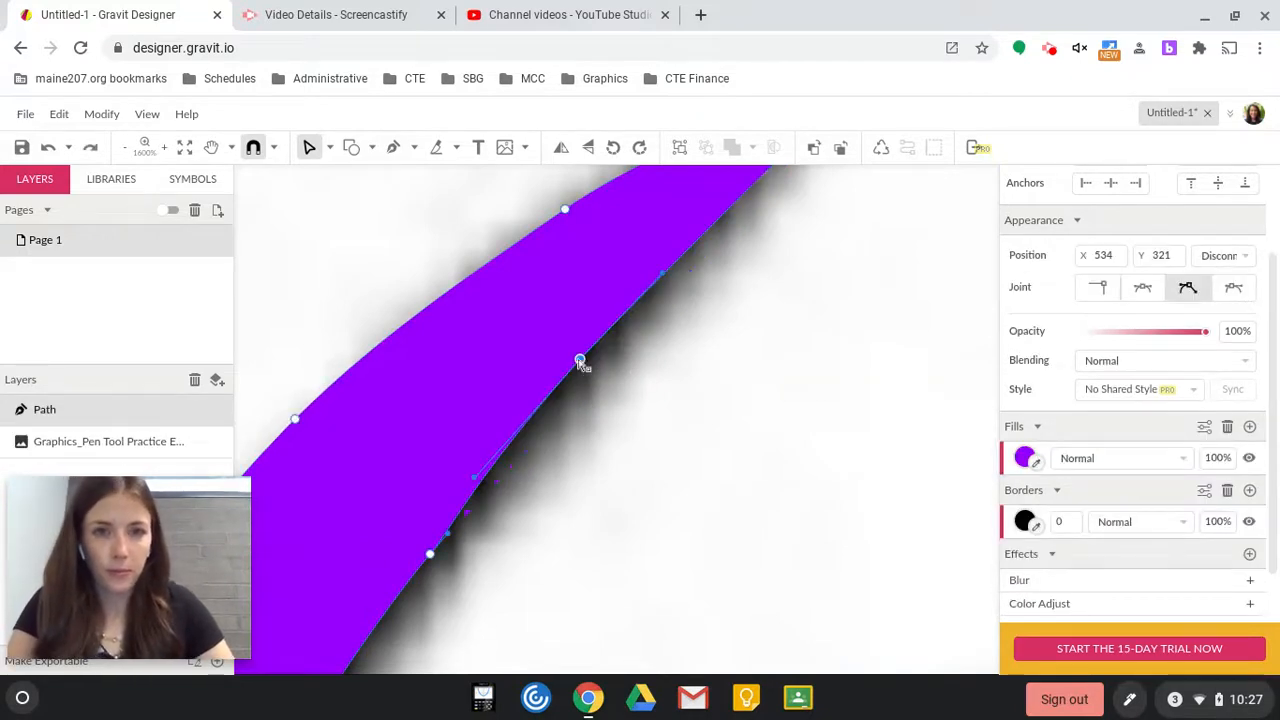
pyautogui.moveTo(587, 369); pyautogui.dragTo(592, 371)
pyautogui.scroll(-5, 740, 367)
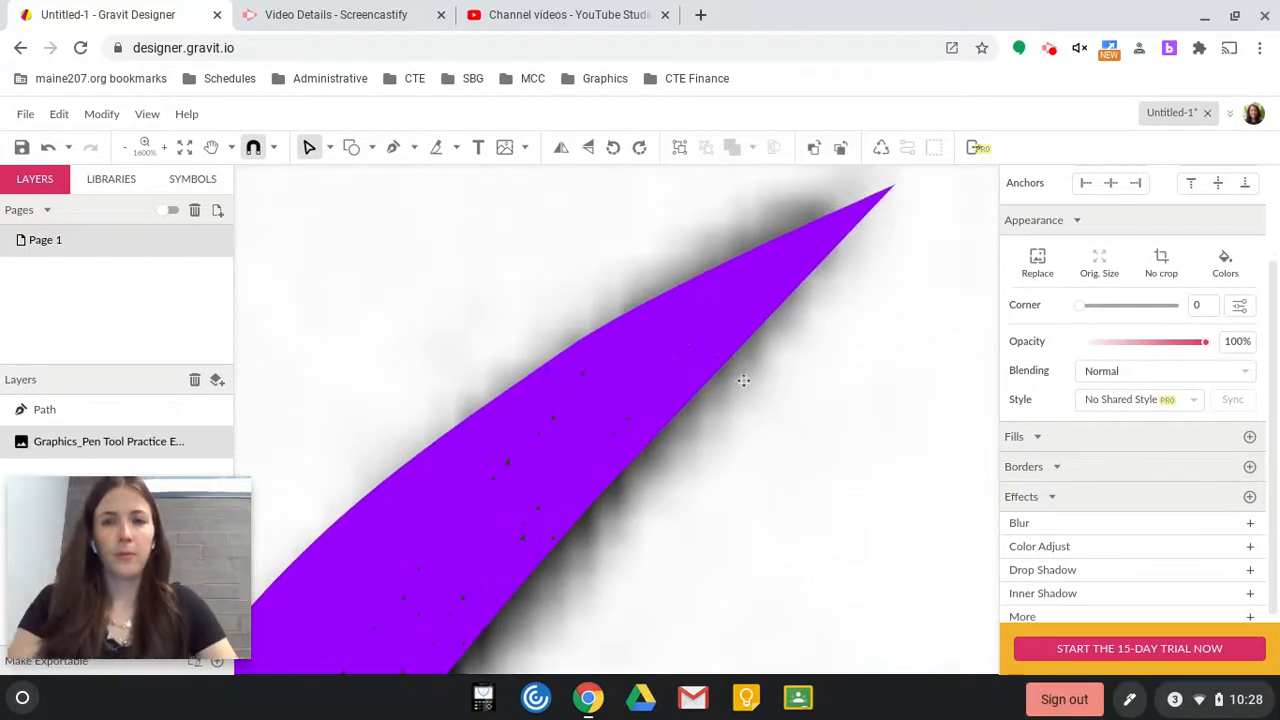
# - On the wide leaf's upper edge, adjust the curve handle of the anchor nearest the notch to smooth the bend
pyautogui.scroll(5, 768, 246)
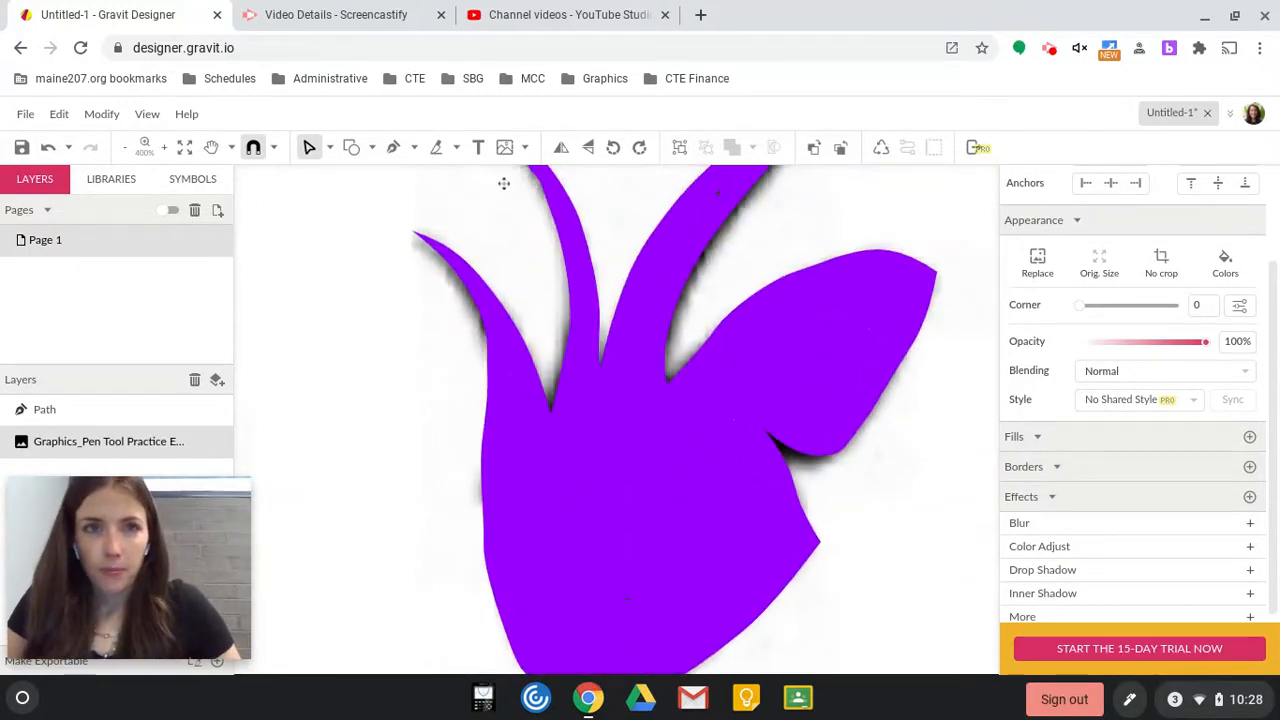
pyautogui.scroll(4, 749, 460)
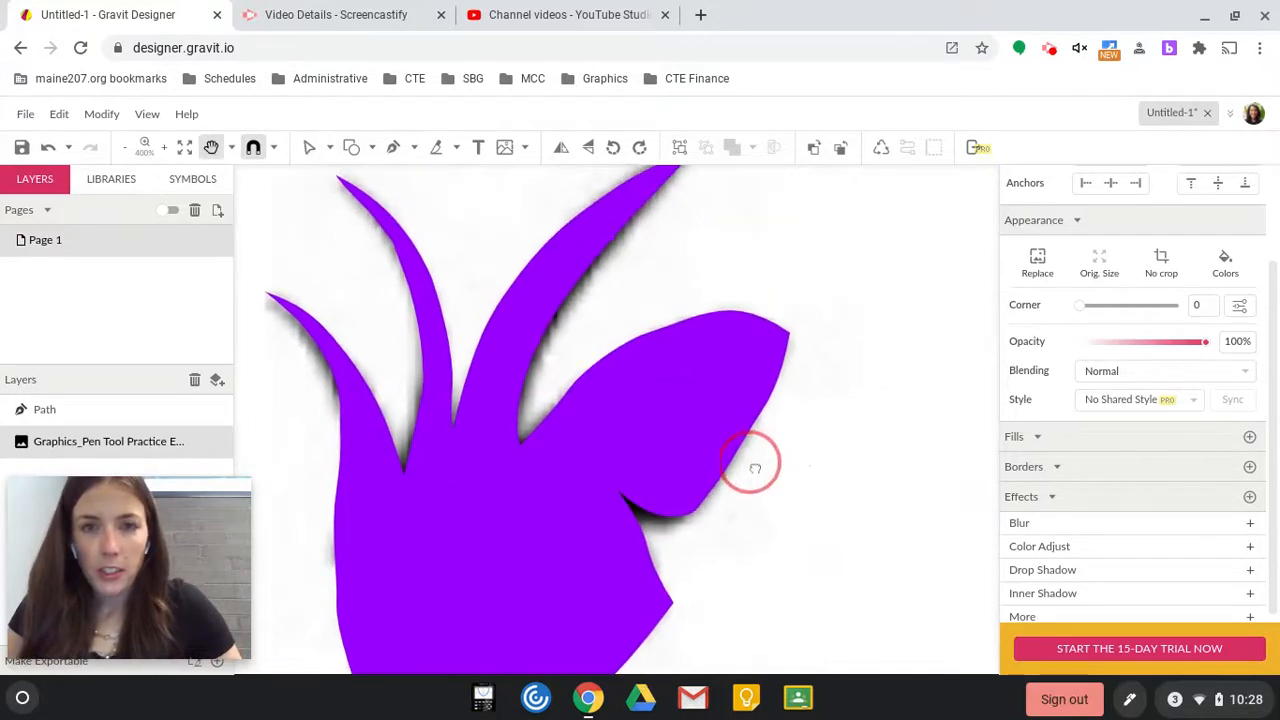
pyautogui.moveTo(796, 307); pyautogui.dragTo(437, 654)
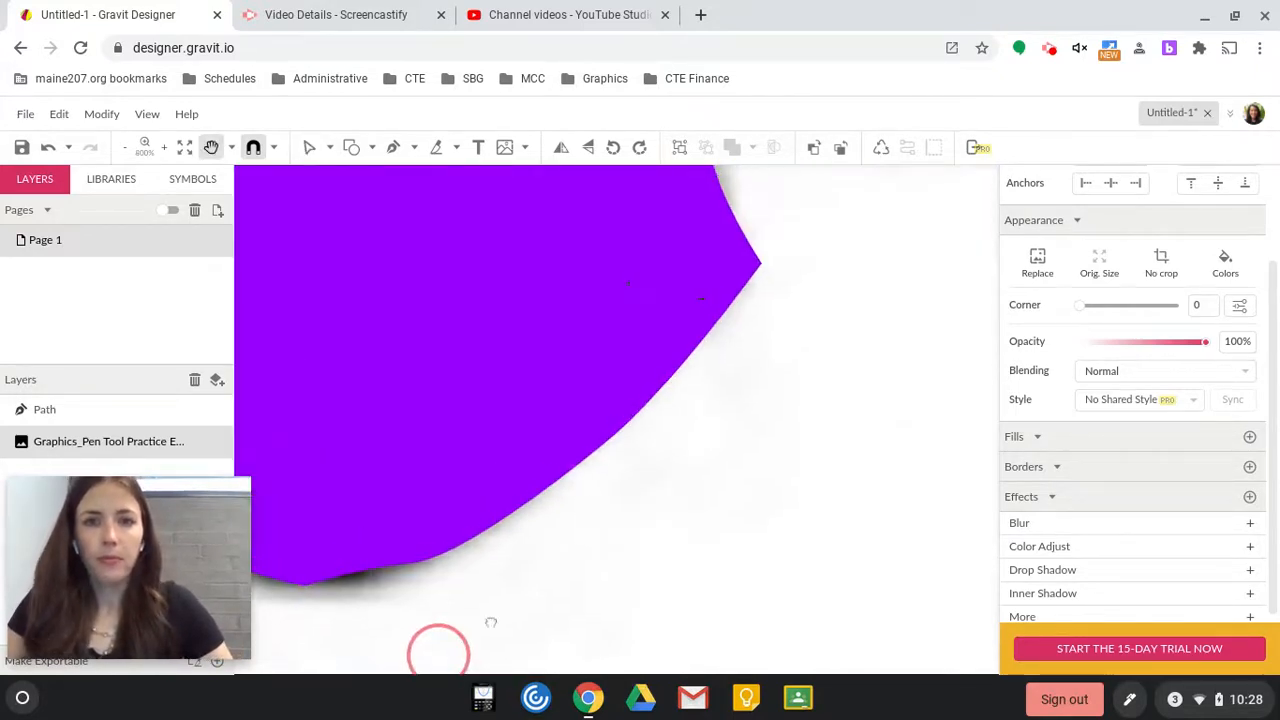
pyautogui.moveTo(742, 392); pyautogui.dragTo(850, 650)
pyautogui.moveTo(836, 357); pyautogui.dragTo(646, 658)
pyautogui.press('v')
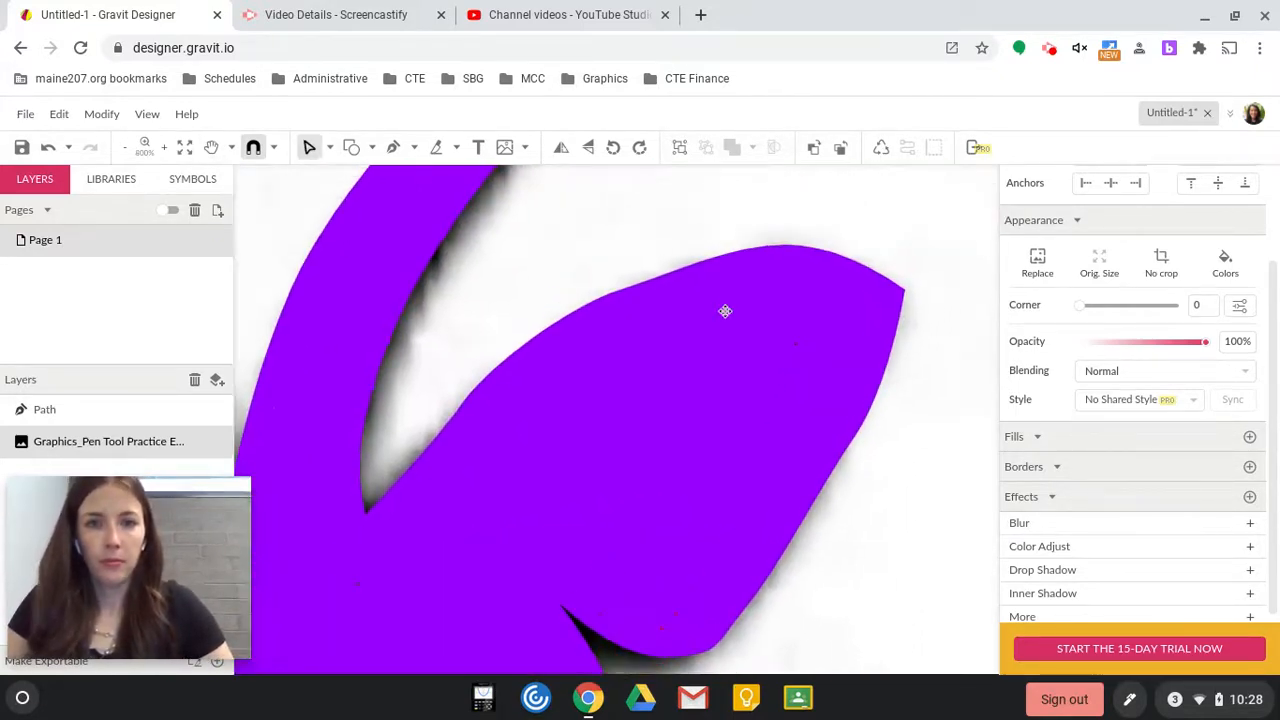
pyautogui.click(588, 361)
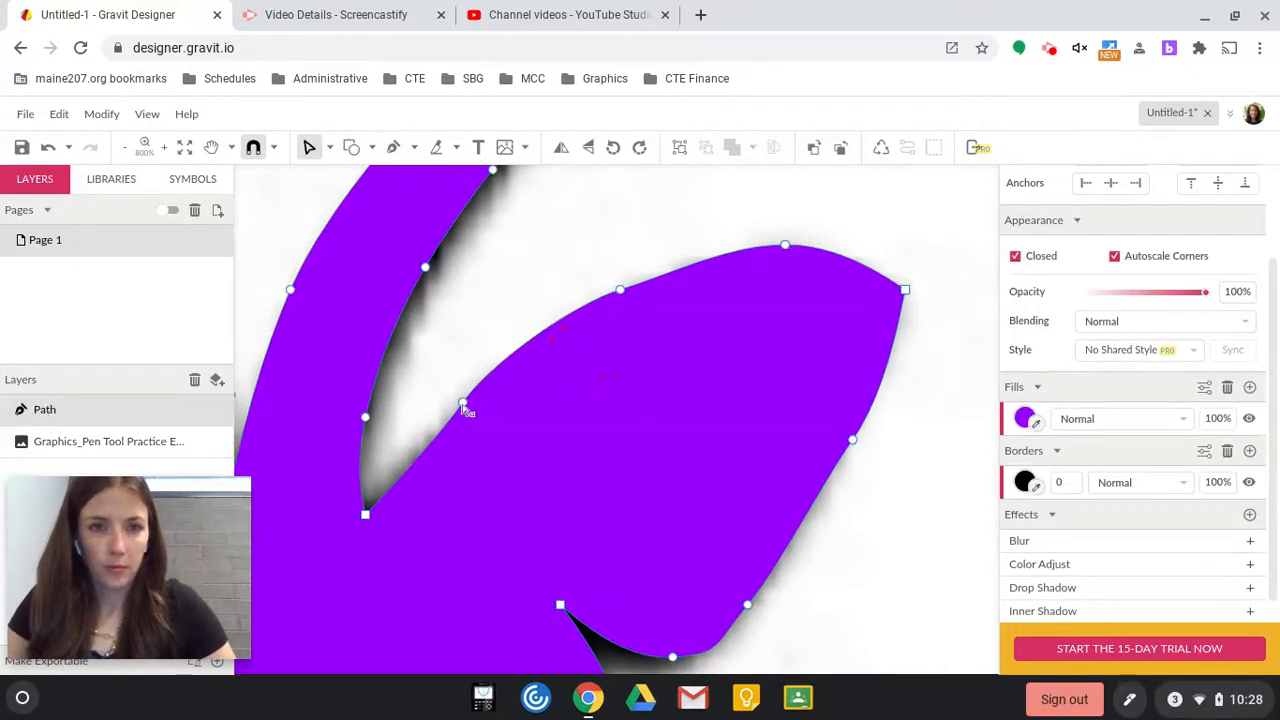
pyautogui.click(463, 405)
pyautogui.moveTo(440, 448); pyautogui.dragTo(422, 442)
# - Smooth the leaf's upper edge by adjusting the handles of the anchor at X 541, Y 350 and the top anchor, and leave anchor editing
pyautogui.click(621, 290)
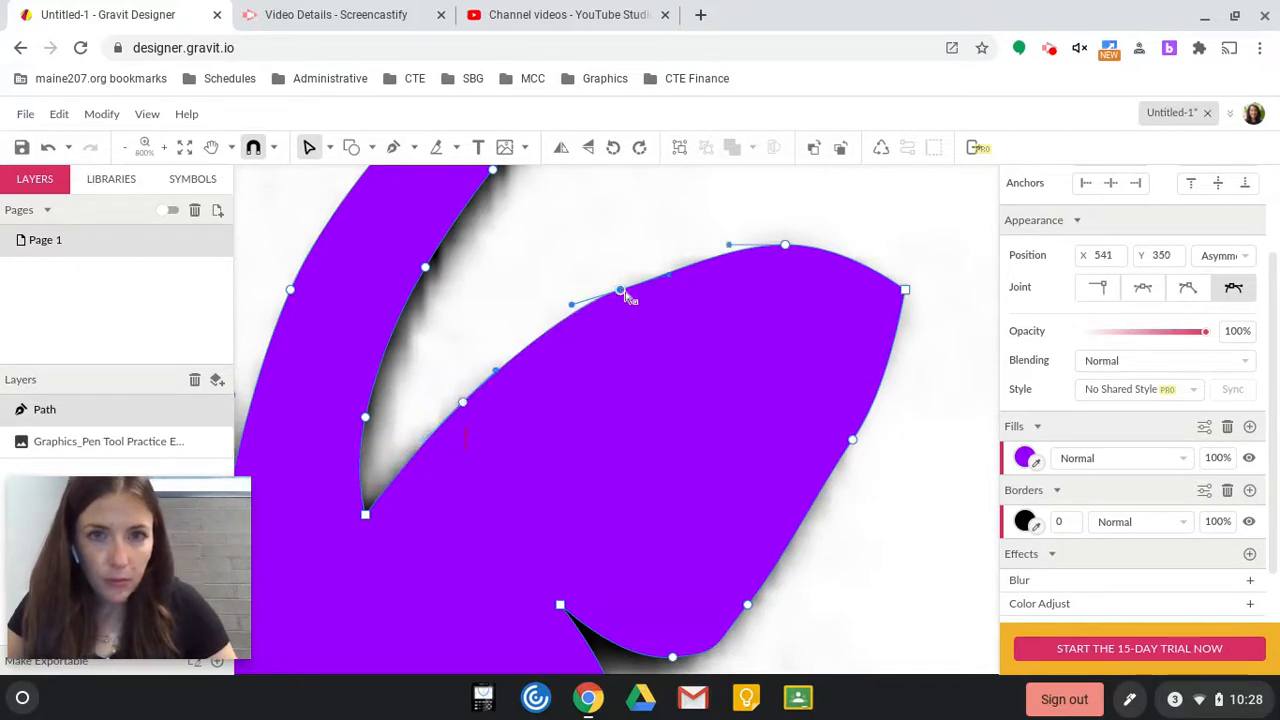
pyautogui.click(674, 274)
pyautogui.moveTo(674, 274); pyautogui.dragTo(667, 268)
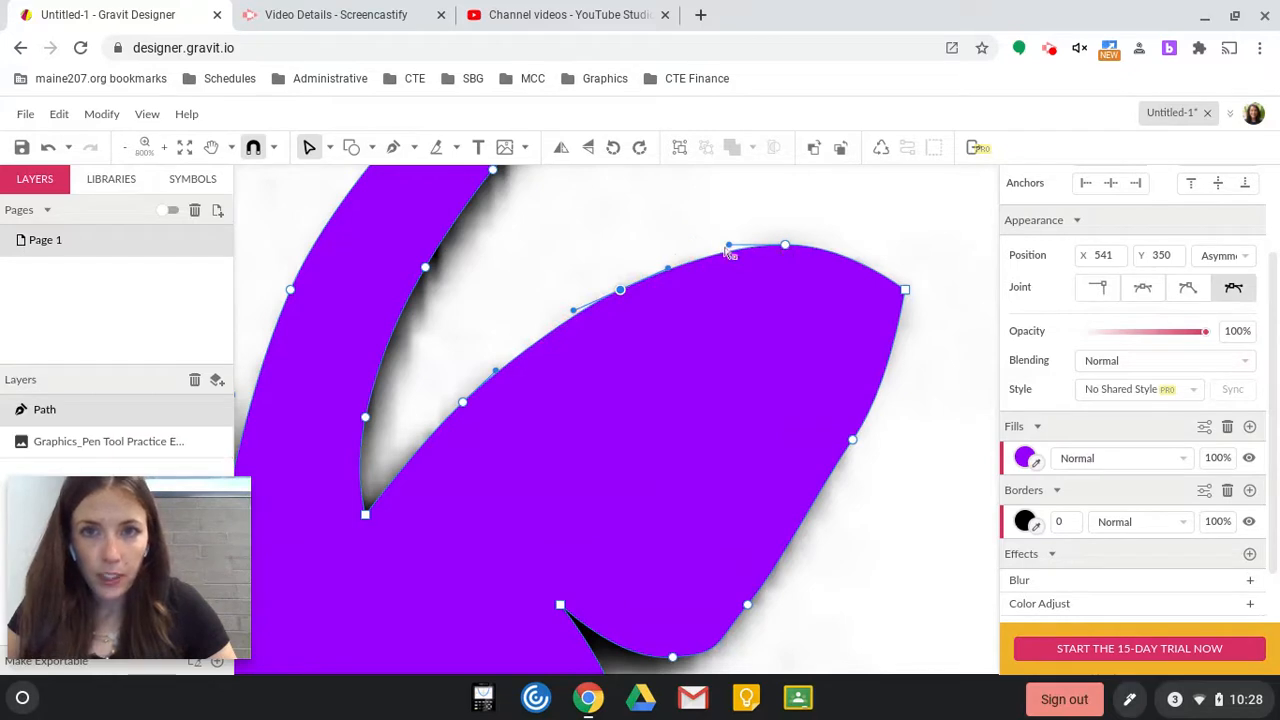
pyautogui.click(729, 244)
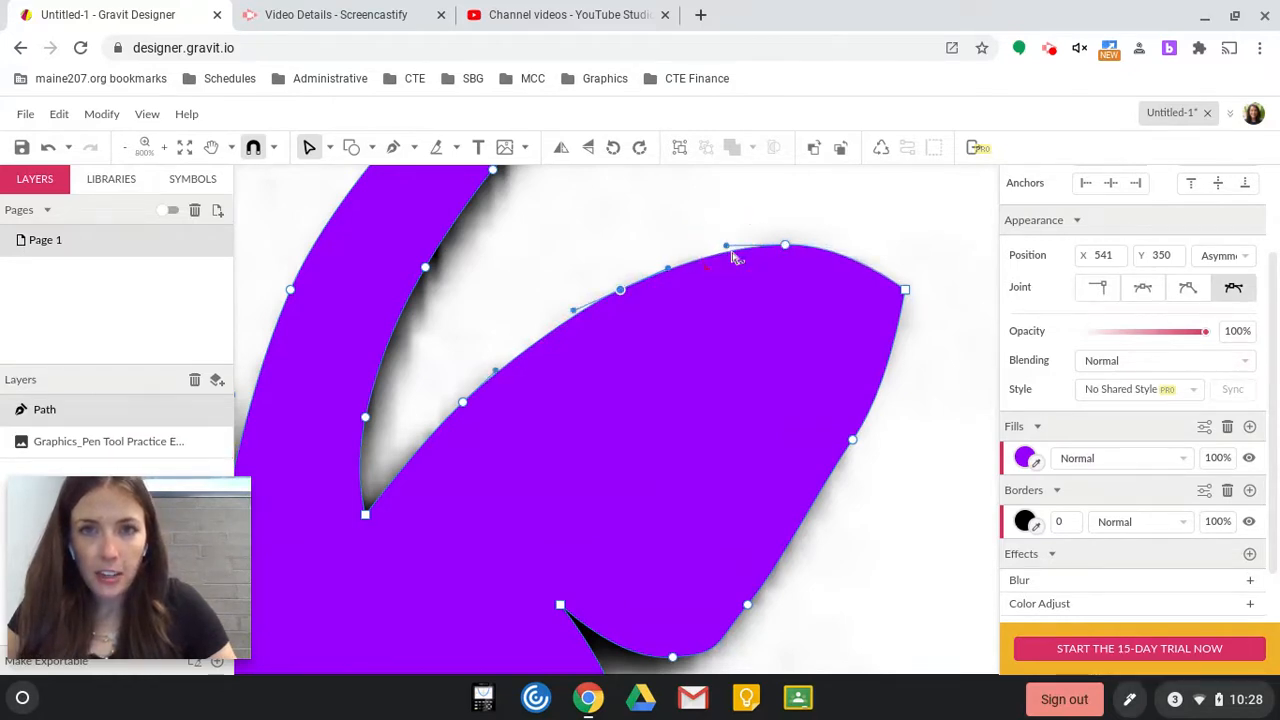
pyautogui.click(609, 251)
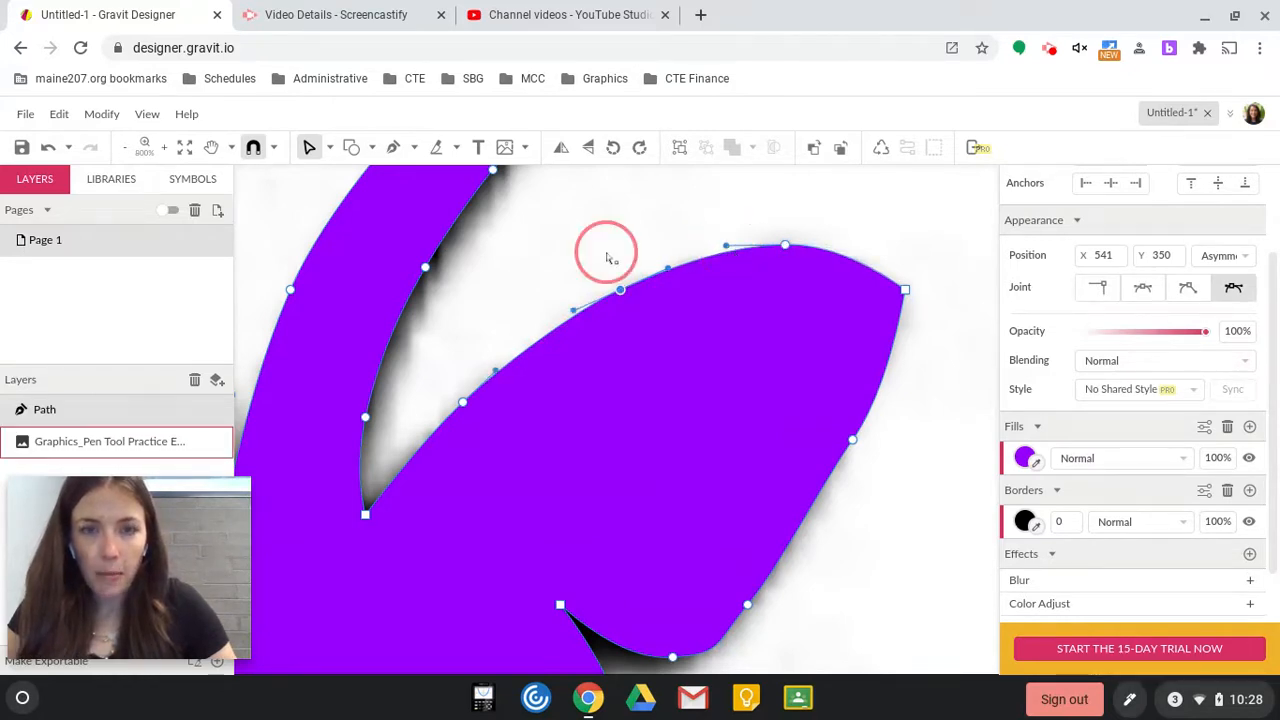
pyautogui.click(755, 330)
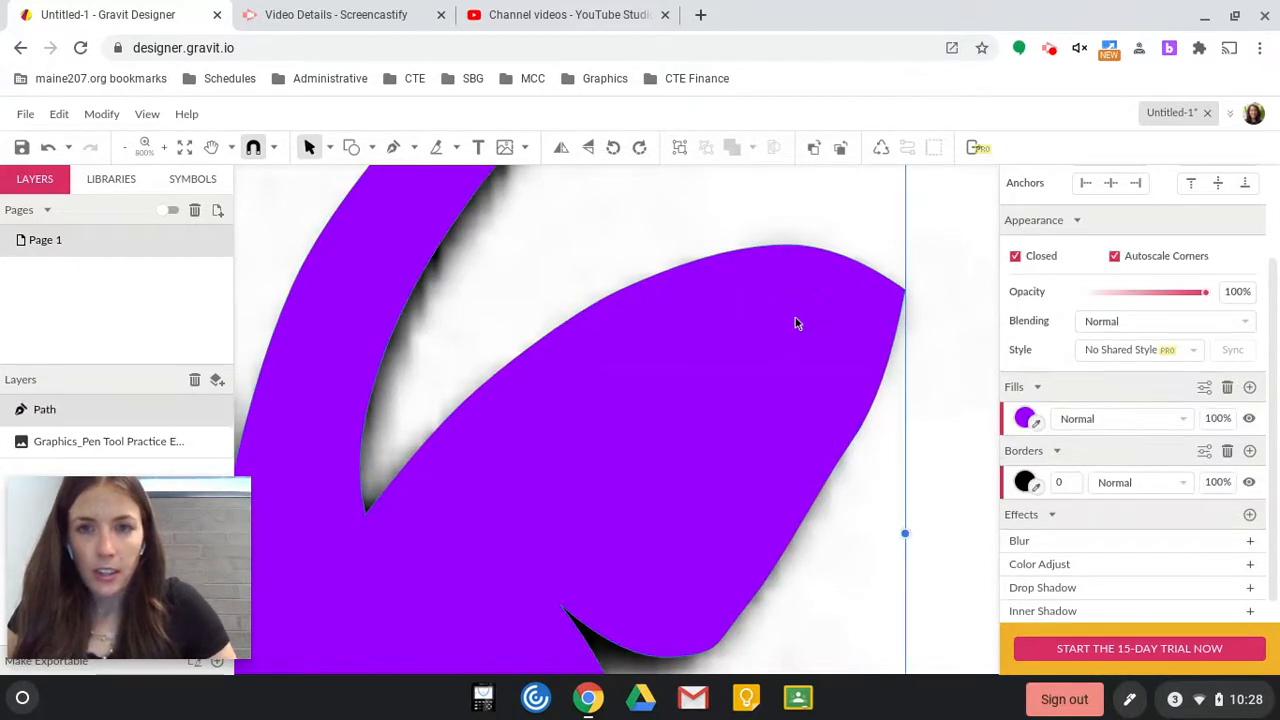
# - Move the leaf's right-edge anchor to X 571, Y 369 with shorter handles, and the anchor below it to X 559, Y 392
pyautogui.doubleClick(641, 388)
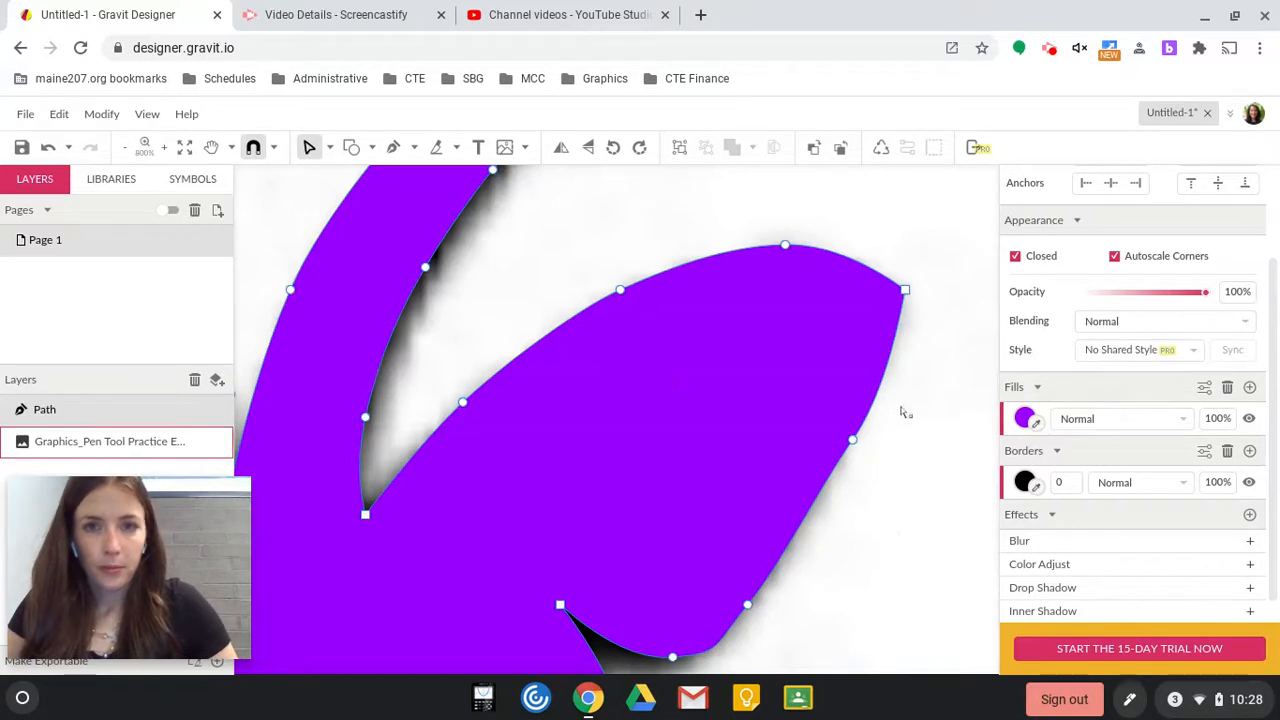
pyautogui.click(852, 441)
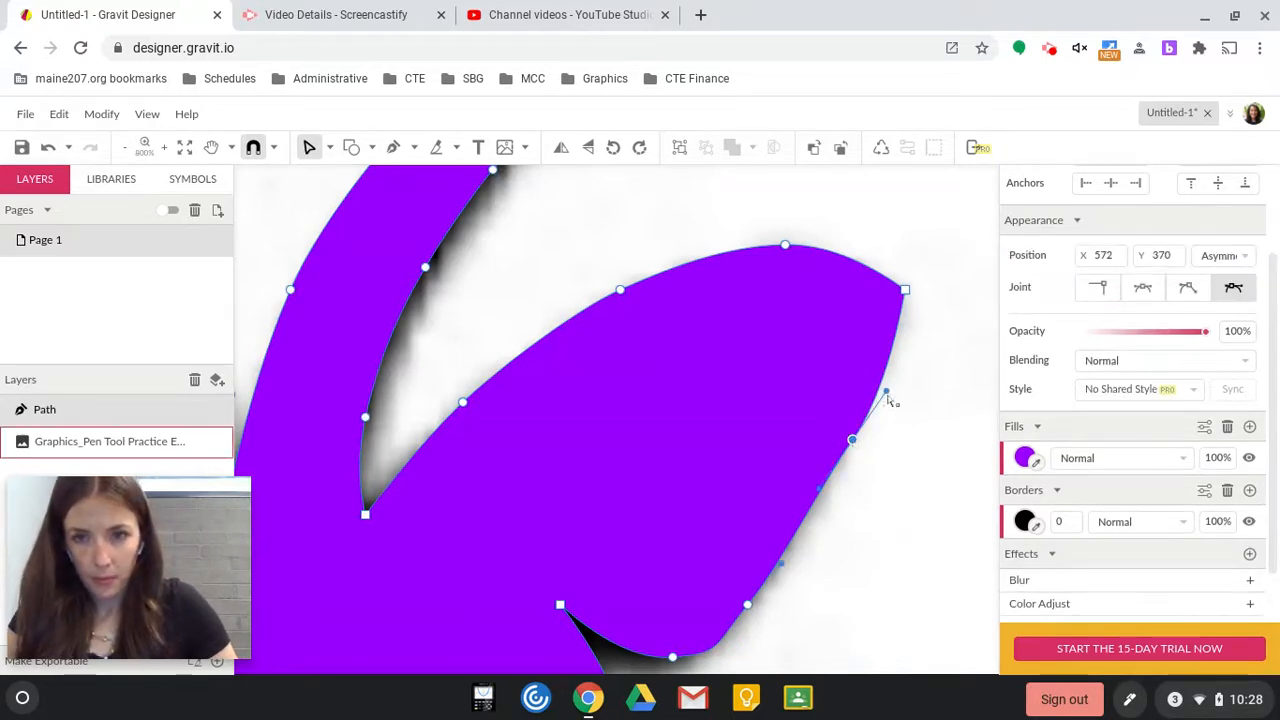
pyautogui.moveTo(886, 391); pyautogui.dragTo(866, 417)
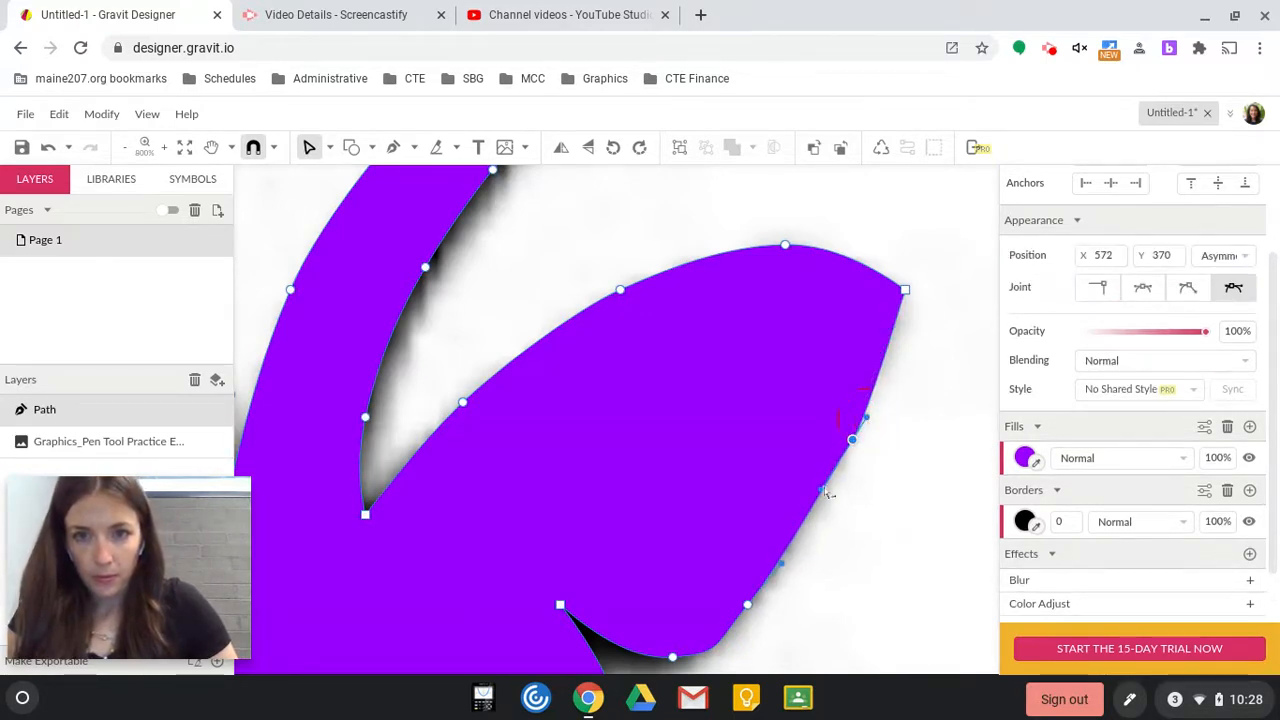
pyautogui.moveTo(821, 490); pyautogui.dragTo(847, 434)
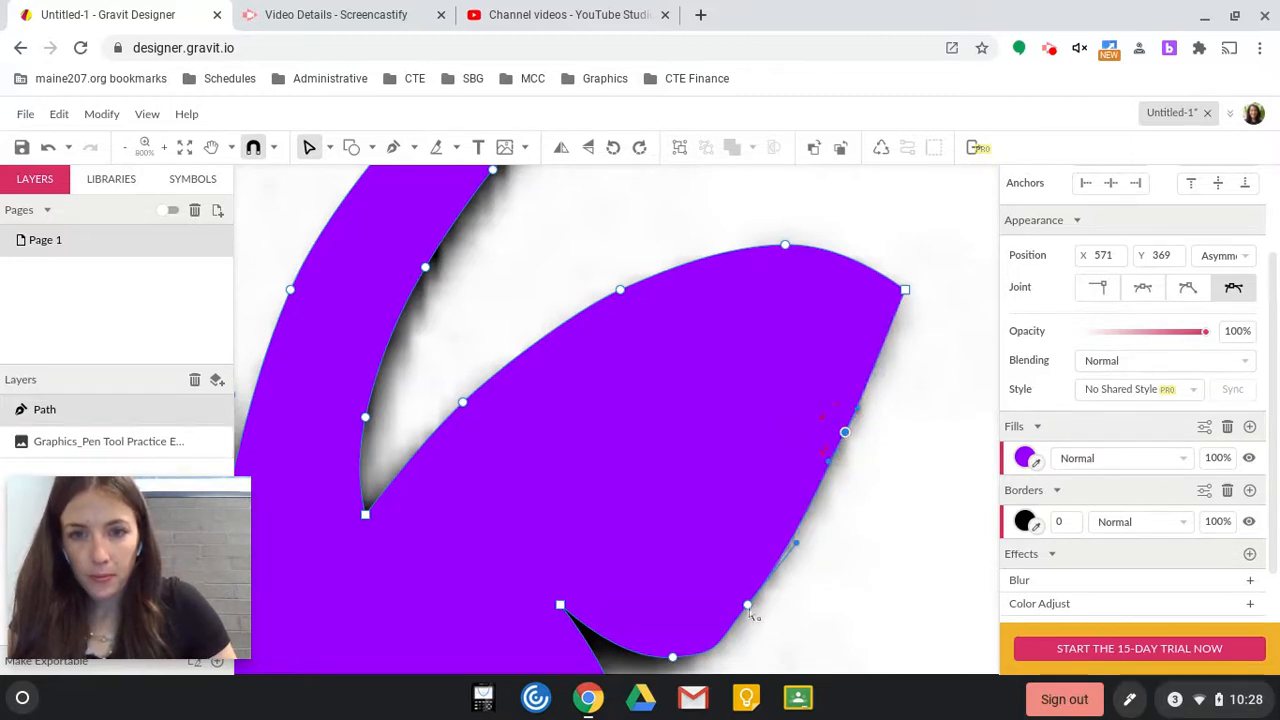
pyautogui.moveTo(797, 543); pyautogui.dragTo(756, 610)
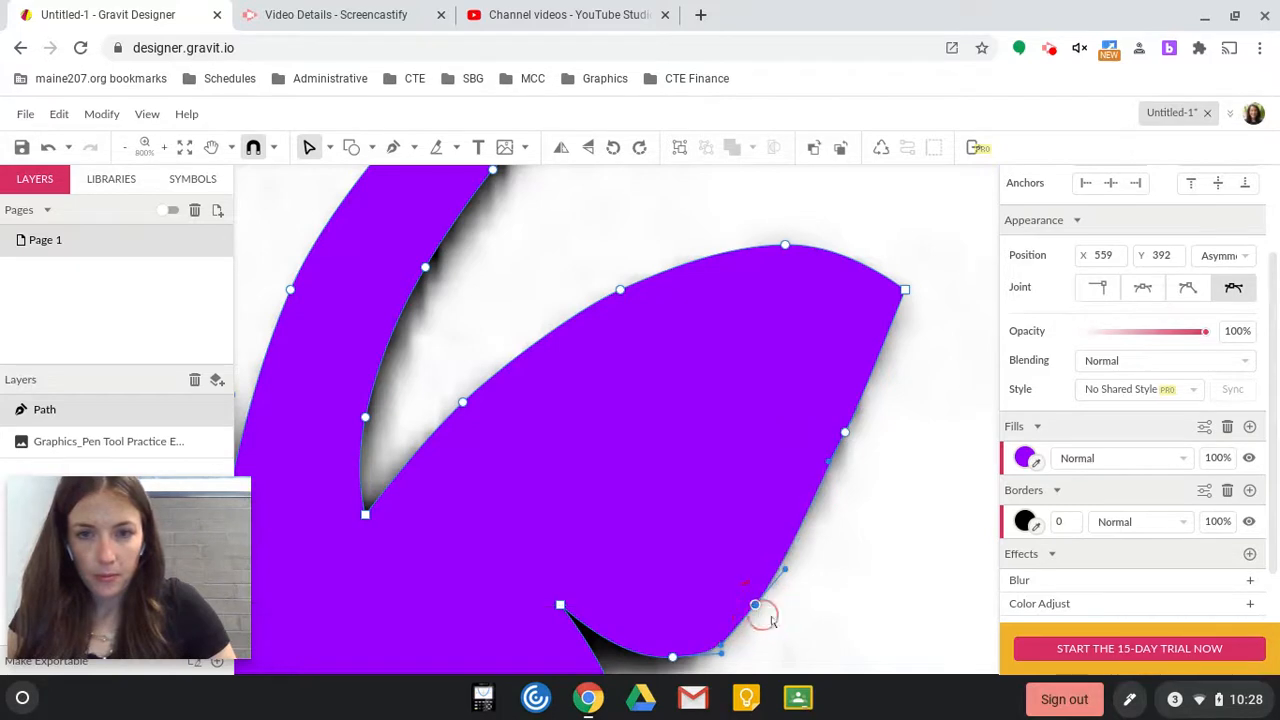
# - Below the leaf, move the body's right corner anchor to X 544, Y 424 and the notch anchor to X 536, Y 397
pyautogui.click(840, 614)
pyautogui.scroll(-1, 545, 557)
pyautogui.scroll(-7, 545, 557)
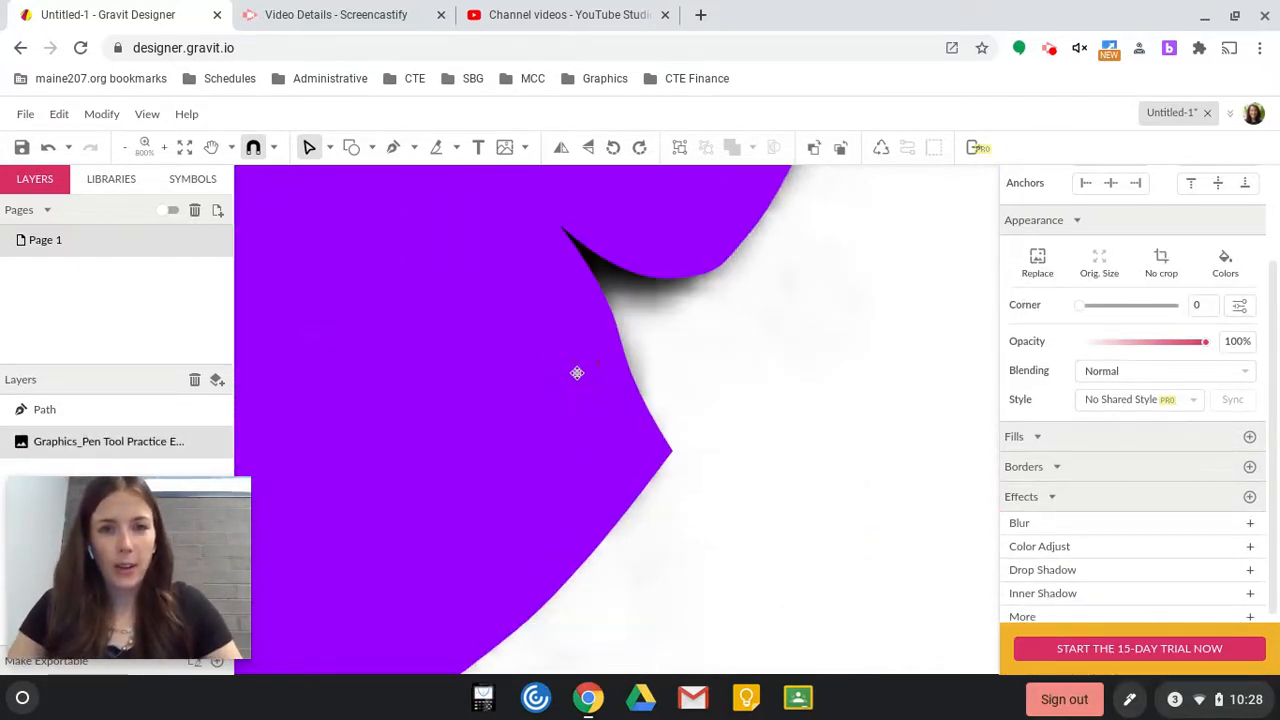
pyautogui.click(532, 341)
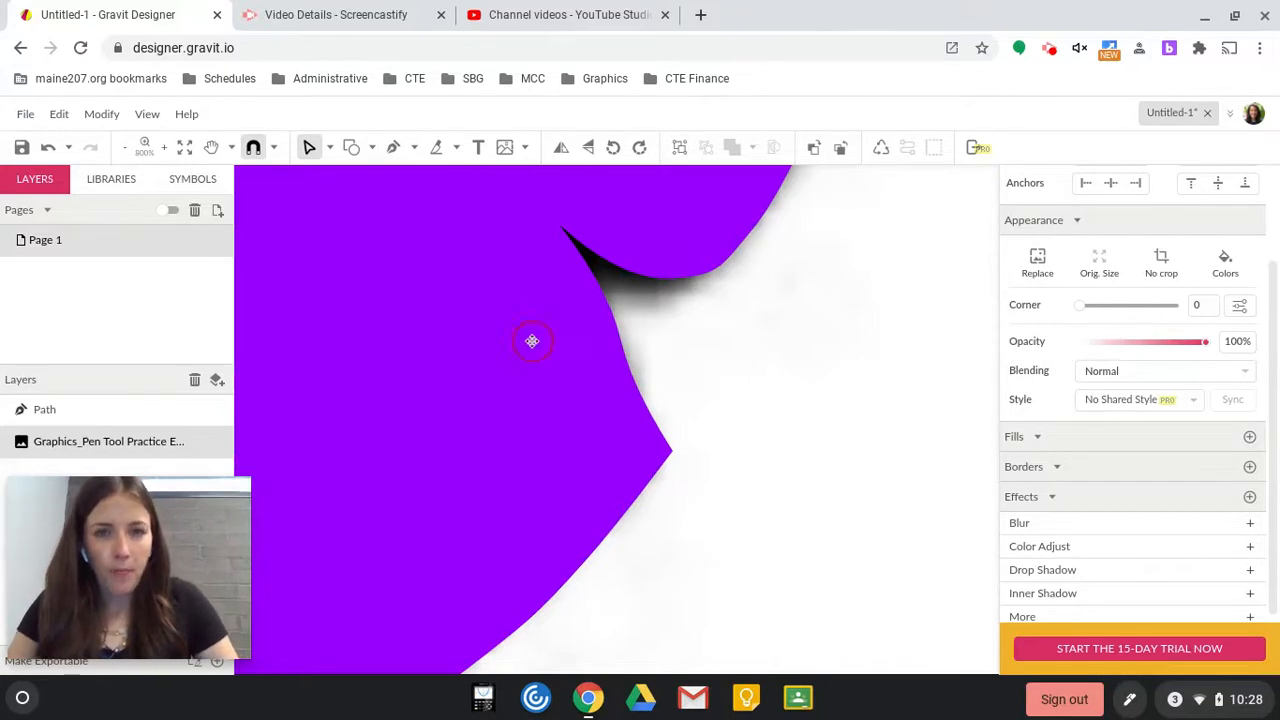
pyautogui.click(618, 331)
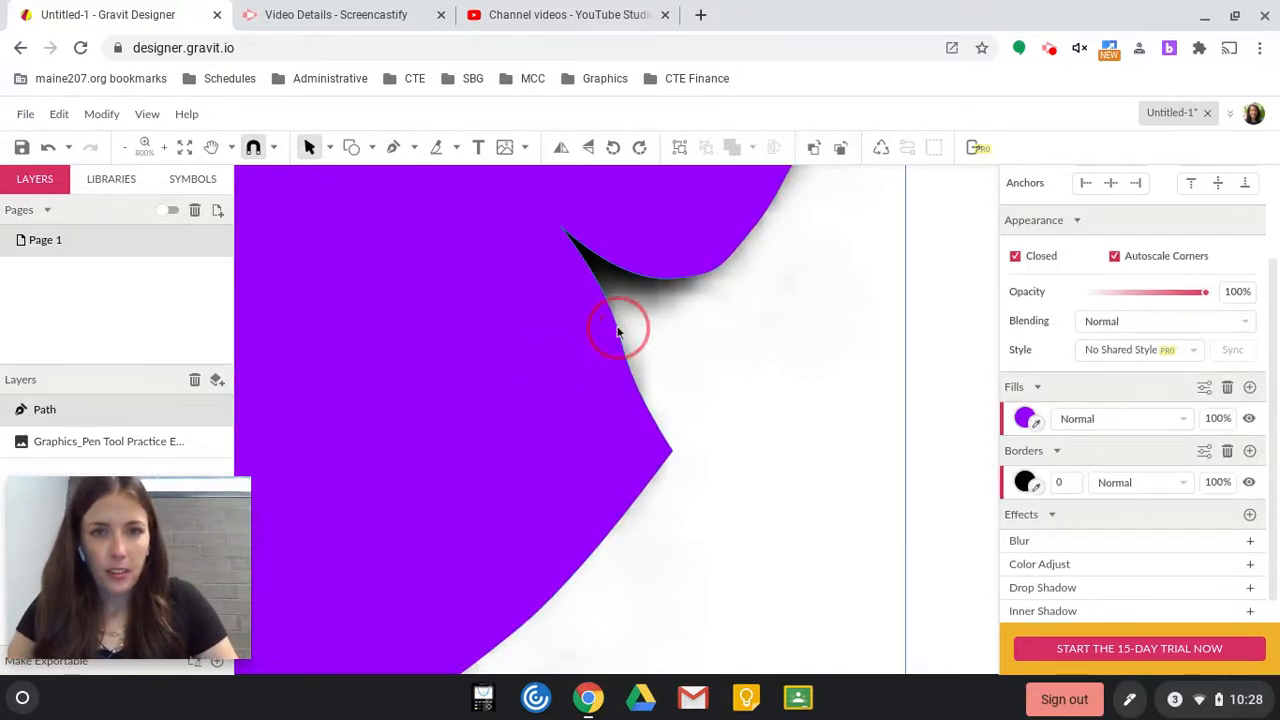
pyautogui.doubleClick(618, 331)
pyautogui.click(673, 453)
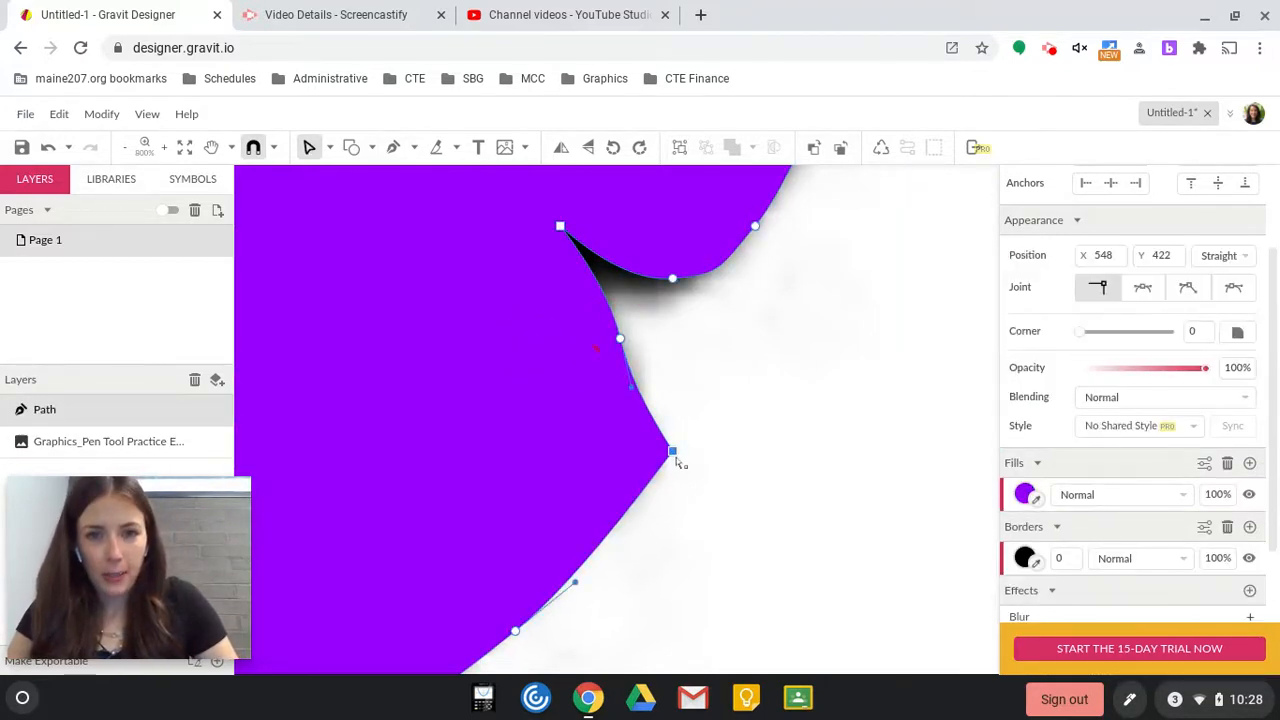
pyautogui.moveTo(676, 457); pyautogui.dragTo(642, 466)
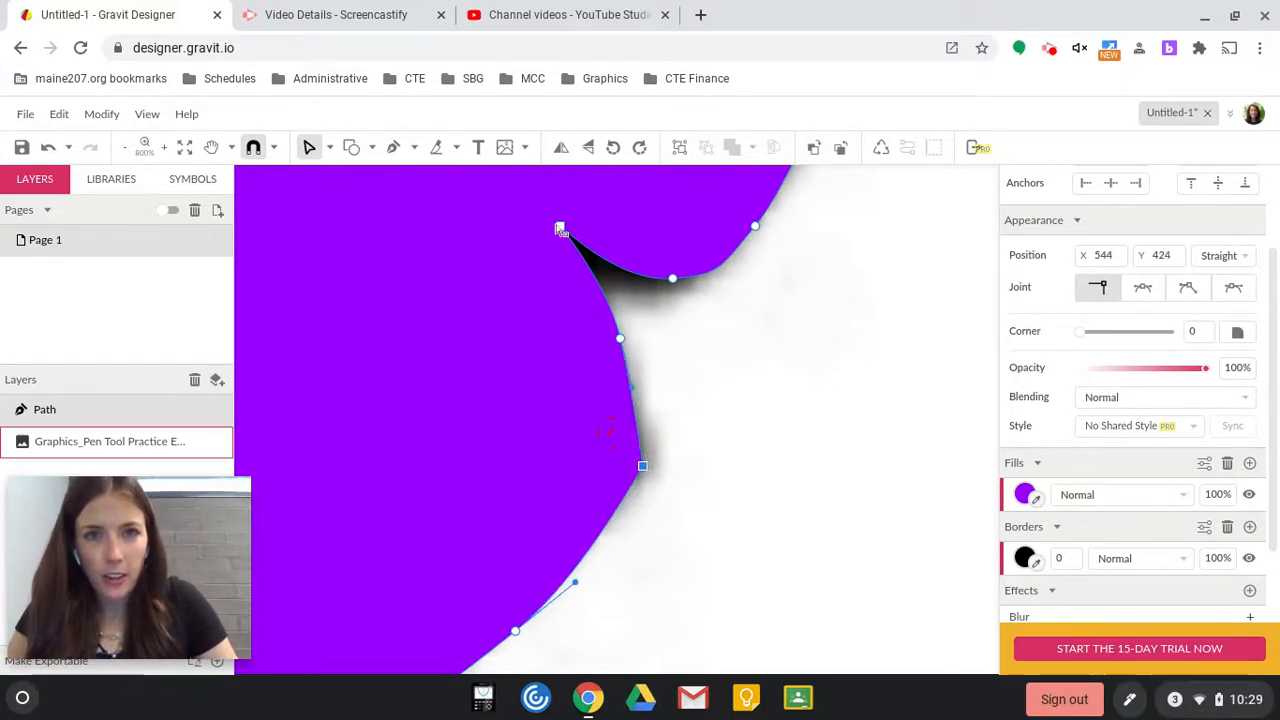
pyautogui.moveTo(561, 229); pyautogui.dragTo(585, 266)
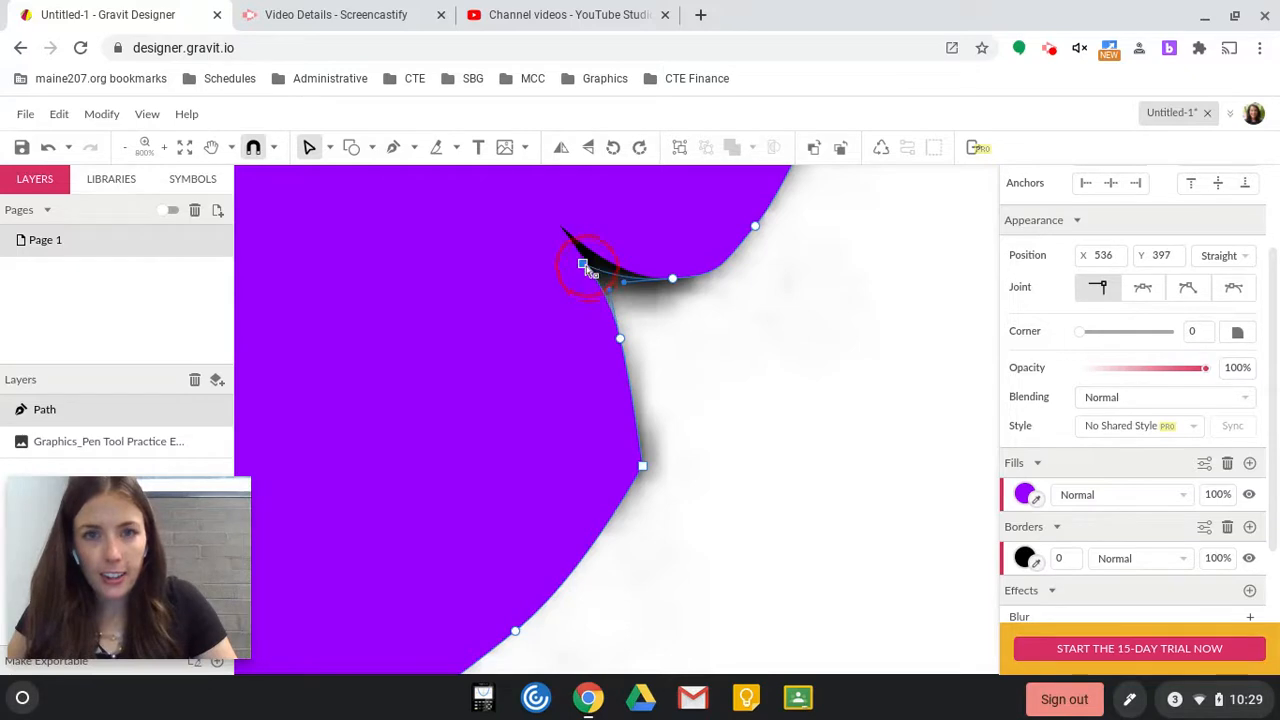
pyautogui.click(677, 363)
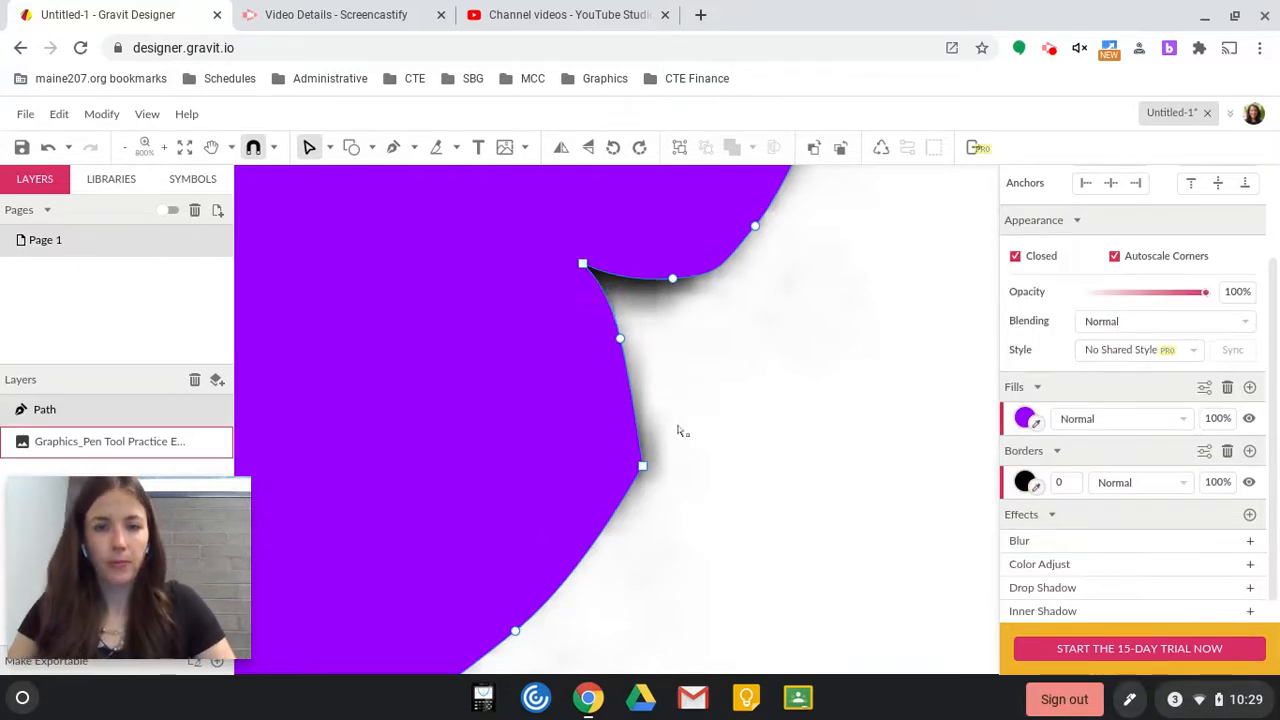
# - Move the curve anchor between the notch and the right corner to X 542, Y 410, and leave anchor editing
pyautogui.click(620, 340)
pyautogui.click(622, 341)
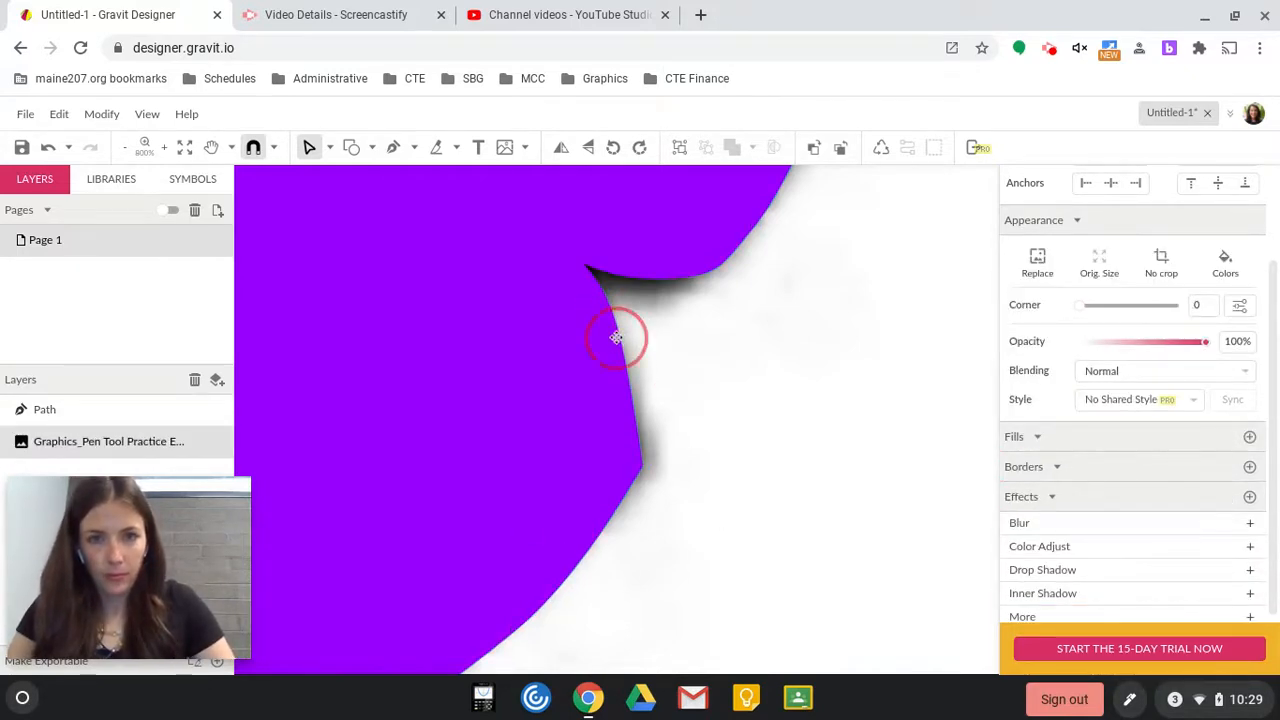
pyautogui.click(620, 343)
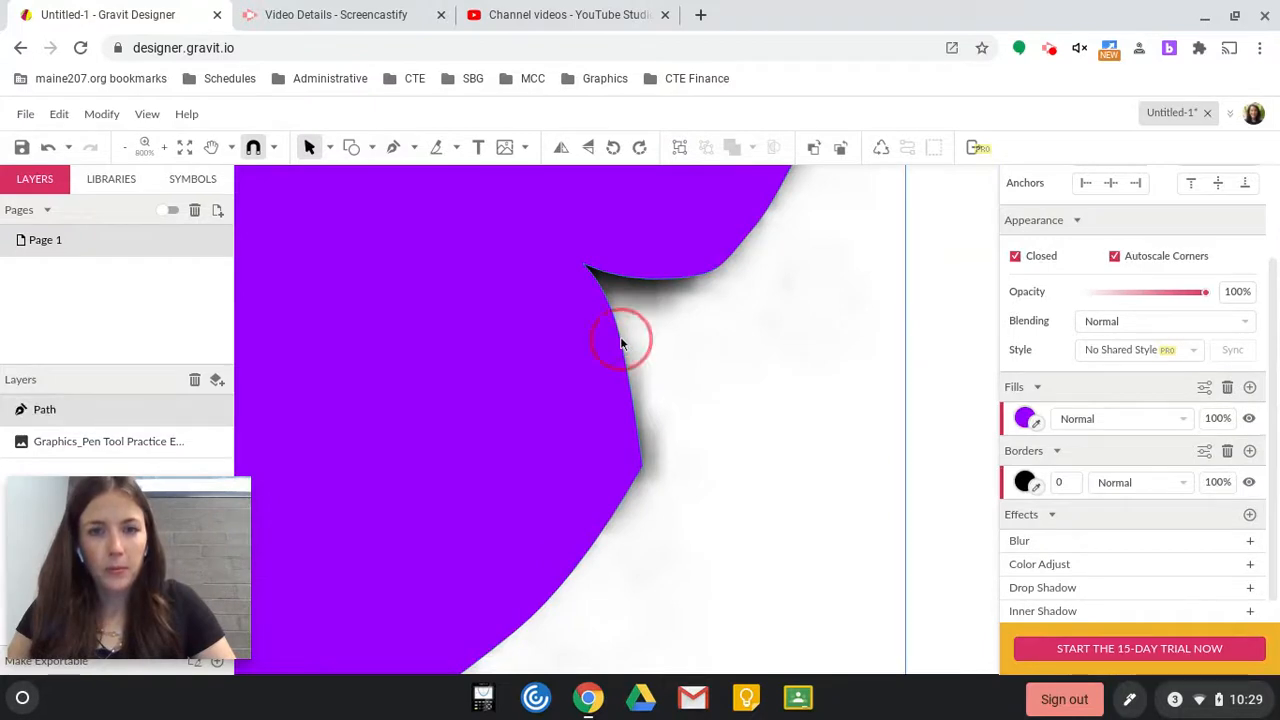
pyautogui.press('d')
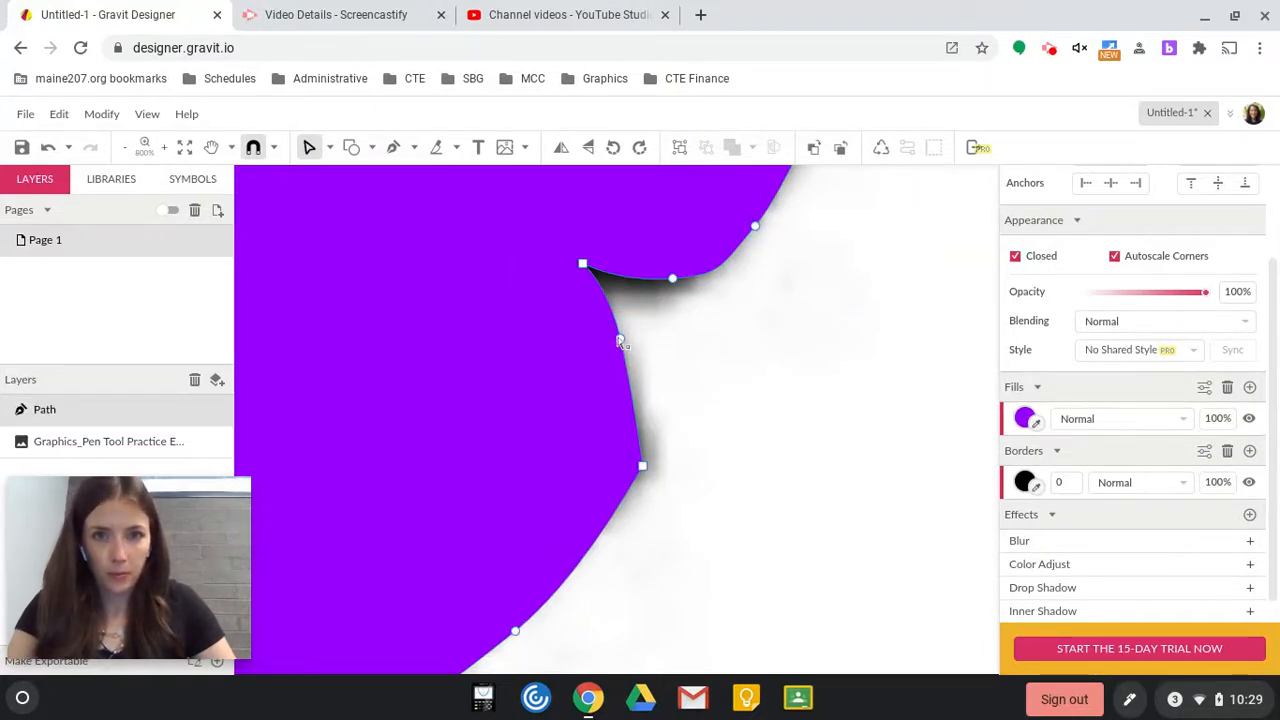
pyautogui.click(620, 343)
pyautogui.moveTo(620, 343); pyautogui.dragTo(629, 365)
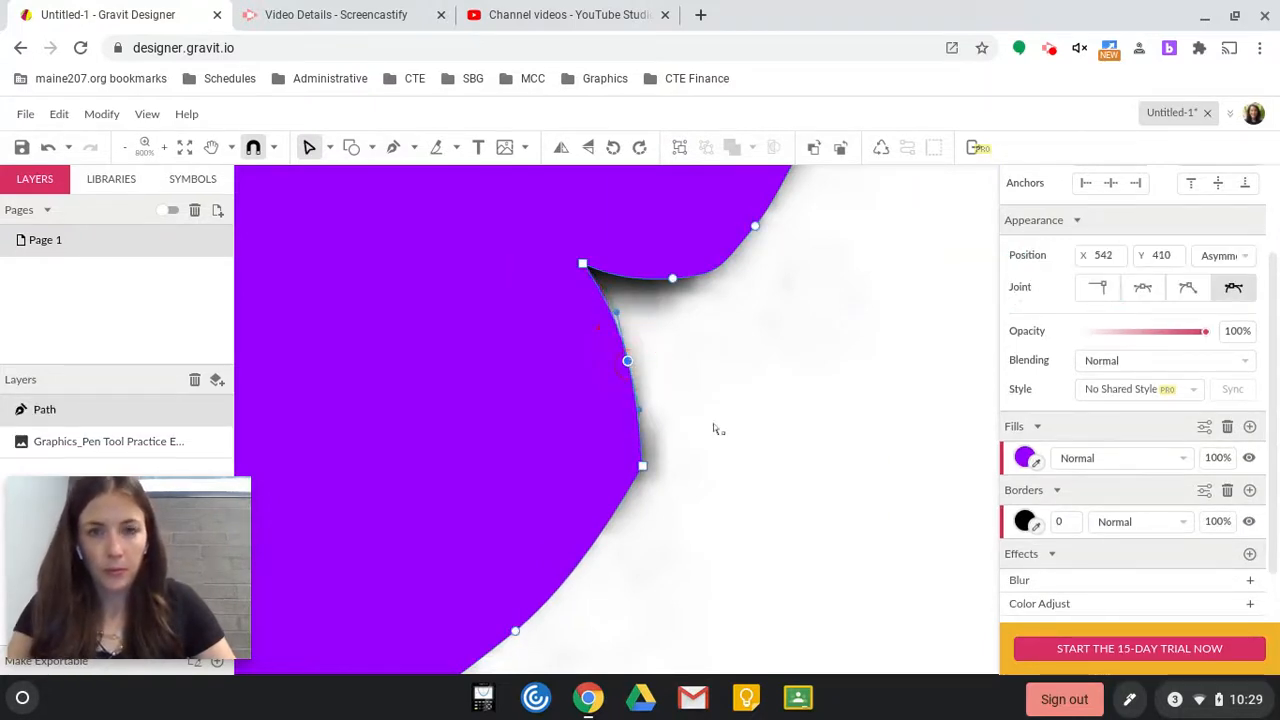
pyautogui.click(743, 461)
# - Move the anchor midway along the body's lower-right edge to X 526, Y 444 and shorten its handles
pyautogui.hotkey('ctrl', '-')
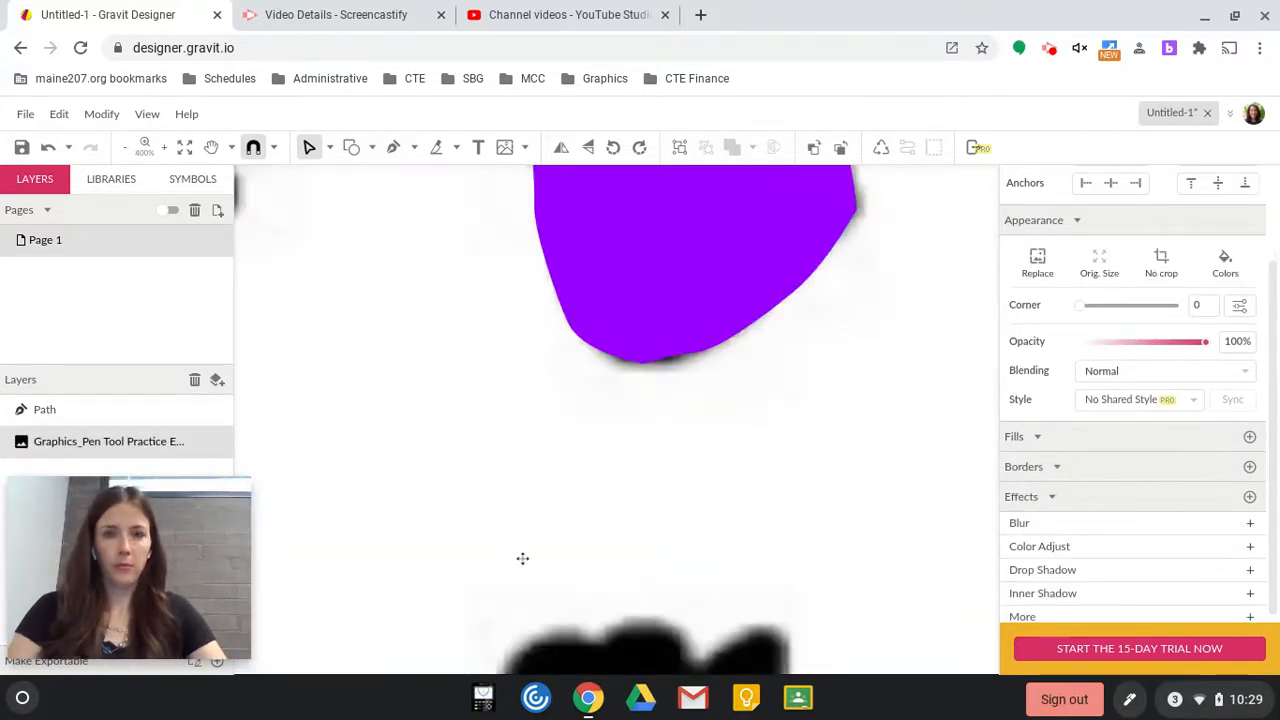
pyautogui.scroll(3, 754, 346)
pyautogui.hotkey('ctrl', '+')
pyautogui.hotkey('ctrl', '+')
pyautogui.scroll(3, 849, 286)
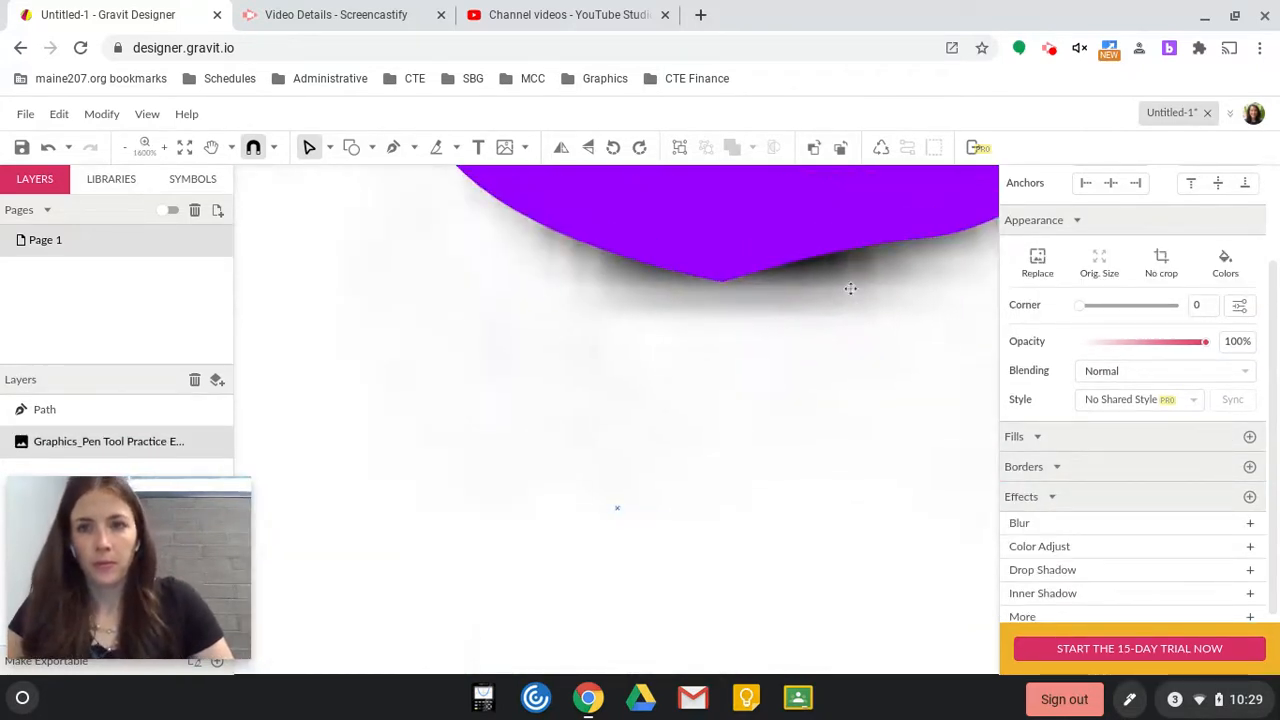
pyautogui.press('space')
pyautogui.moveTo(734, 414); pyautogui.dragTo(465, 487)
pyautogui.hotkey('ctrl', '-')
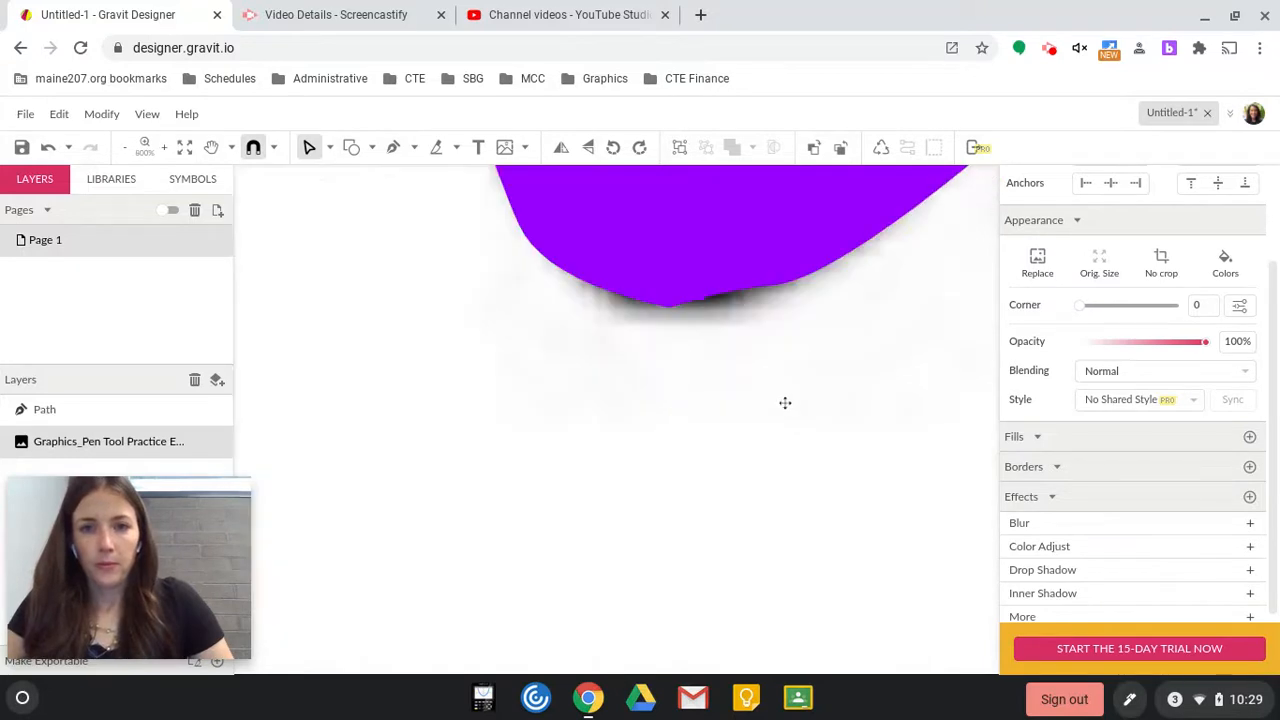
pyautogui.scroll(1, 497, 534)
pyautogui.press('space')
pyautogui.moveTo(798, 323); pyautogui.dragTo(543, 560)
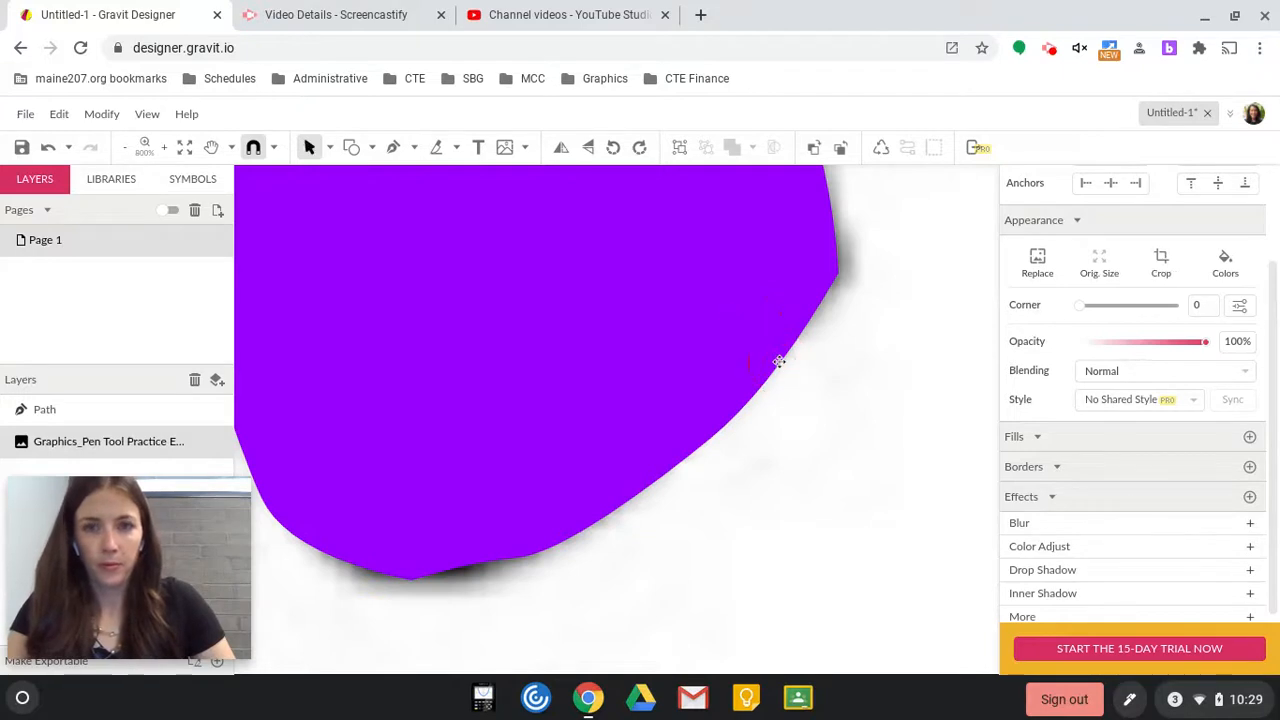
pyautogui.doubleClick(779, 361)
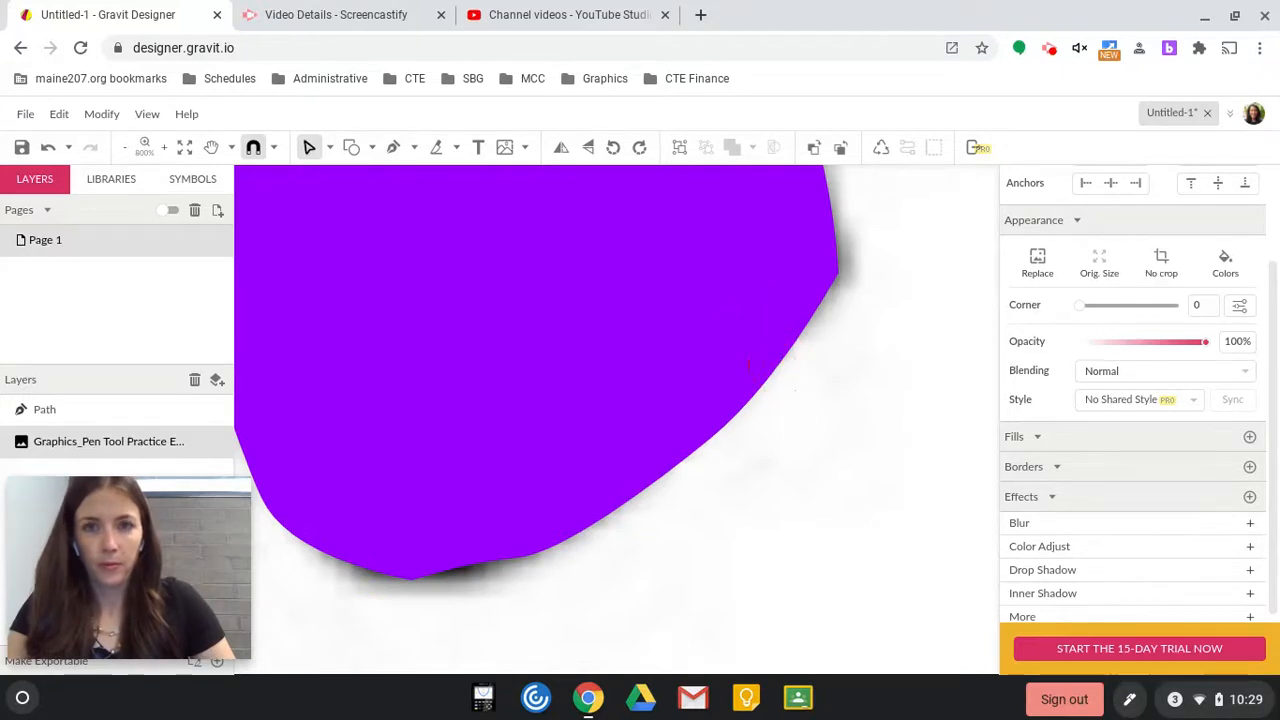
pyautogui.click(730, 425)
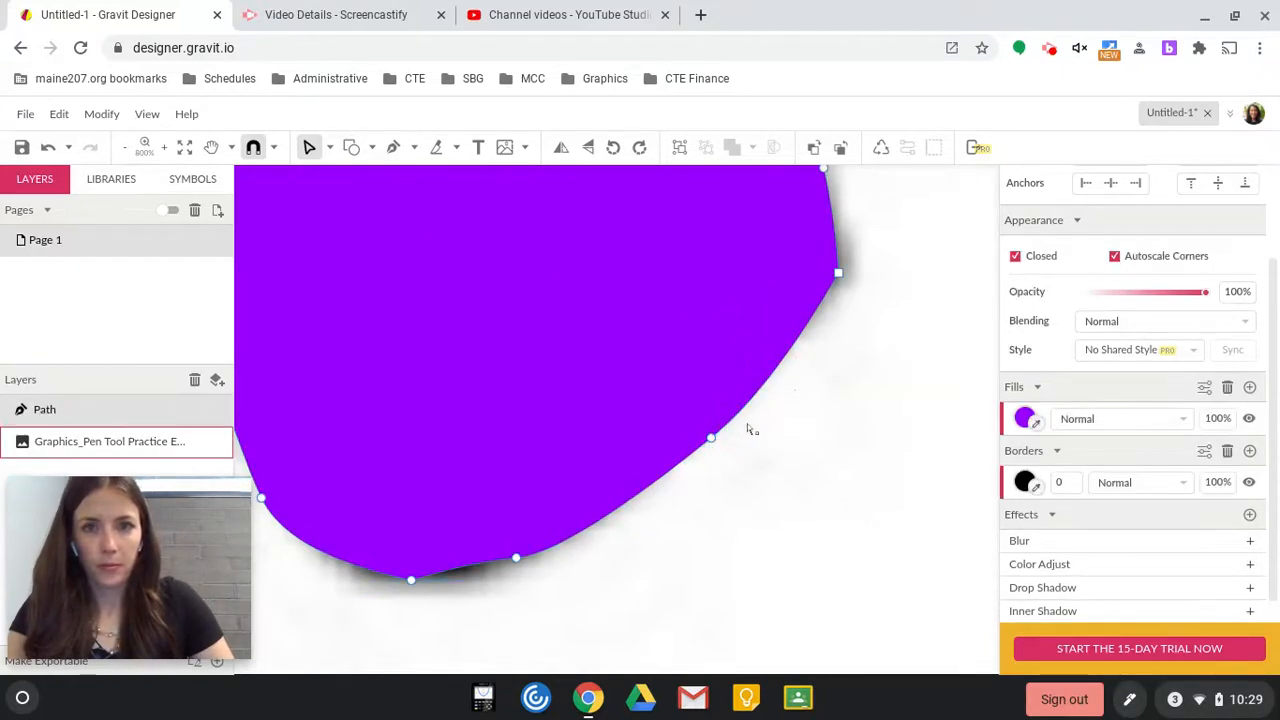
pyautogui.click(710, 440)
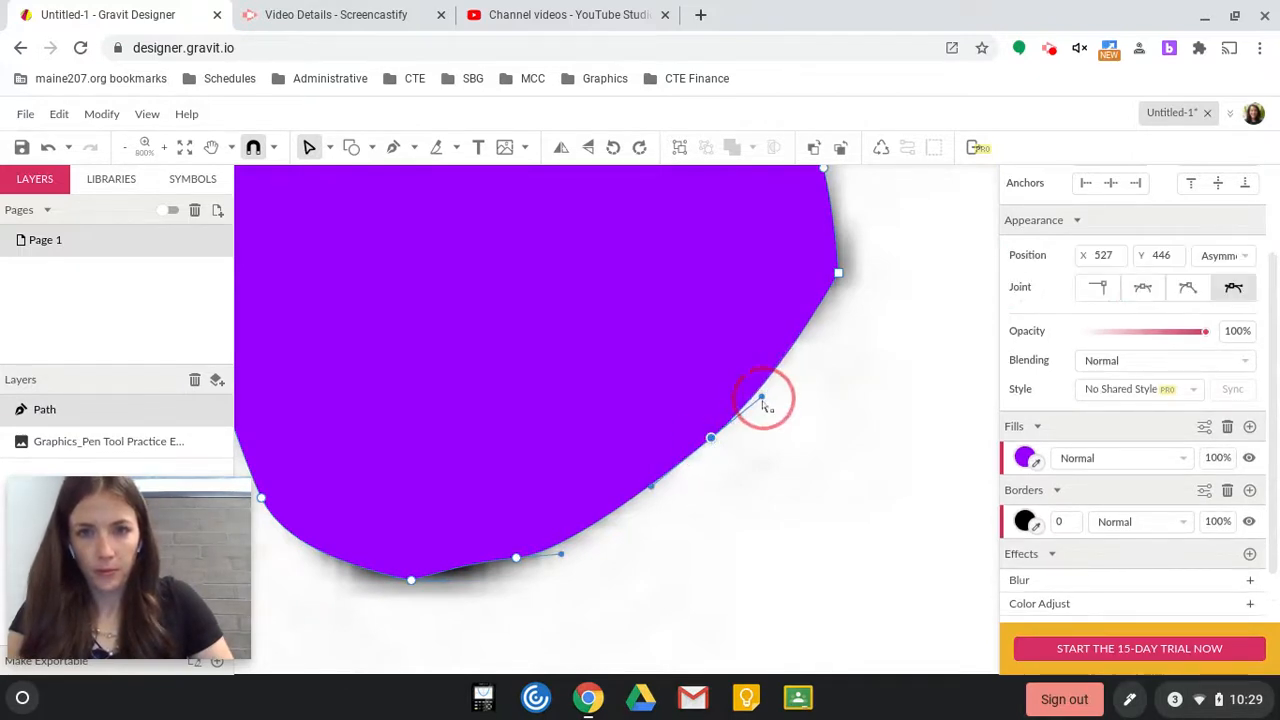
pyautogui.moveTo(766, 400); pyautogui.dragTo(704, 423)
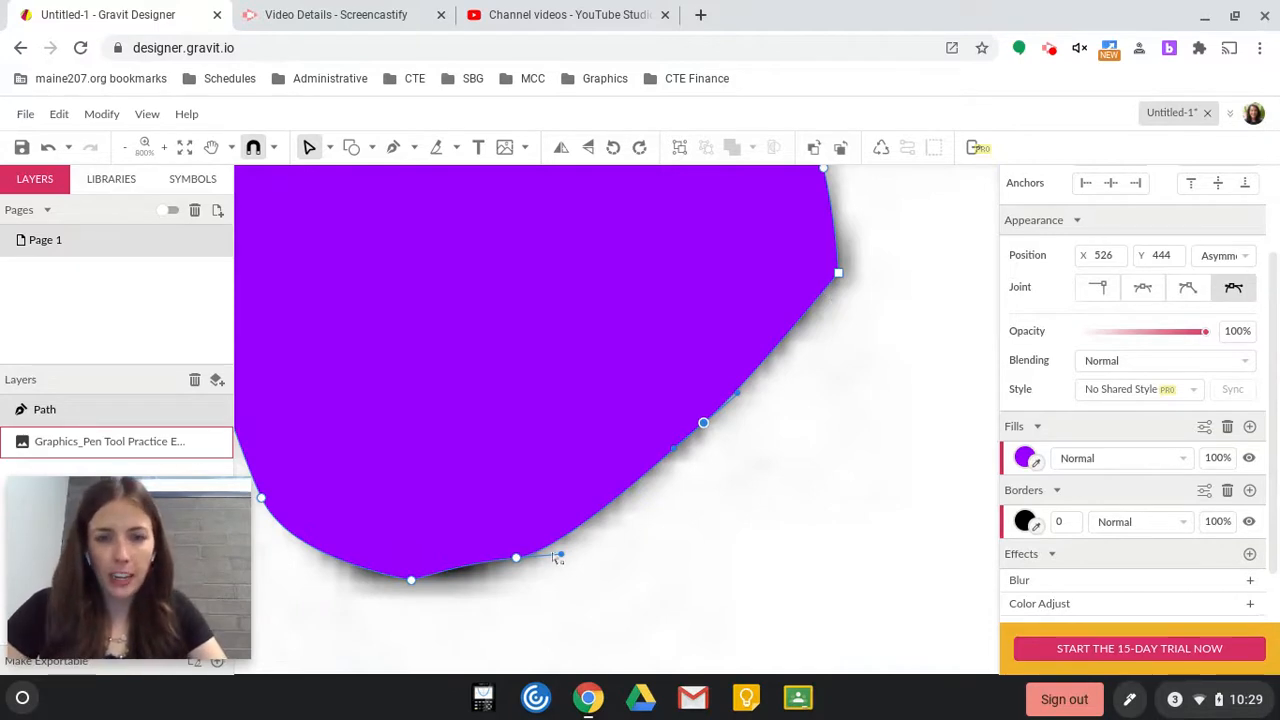
# - Tilt the handles of the anchor just right of the body's lowest point along the outline and move it to X 502, Y 462
pyautogui.click(516, 558)
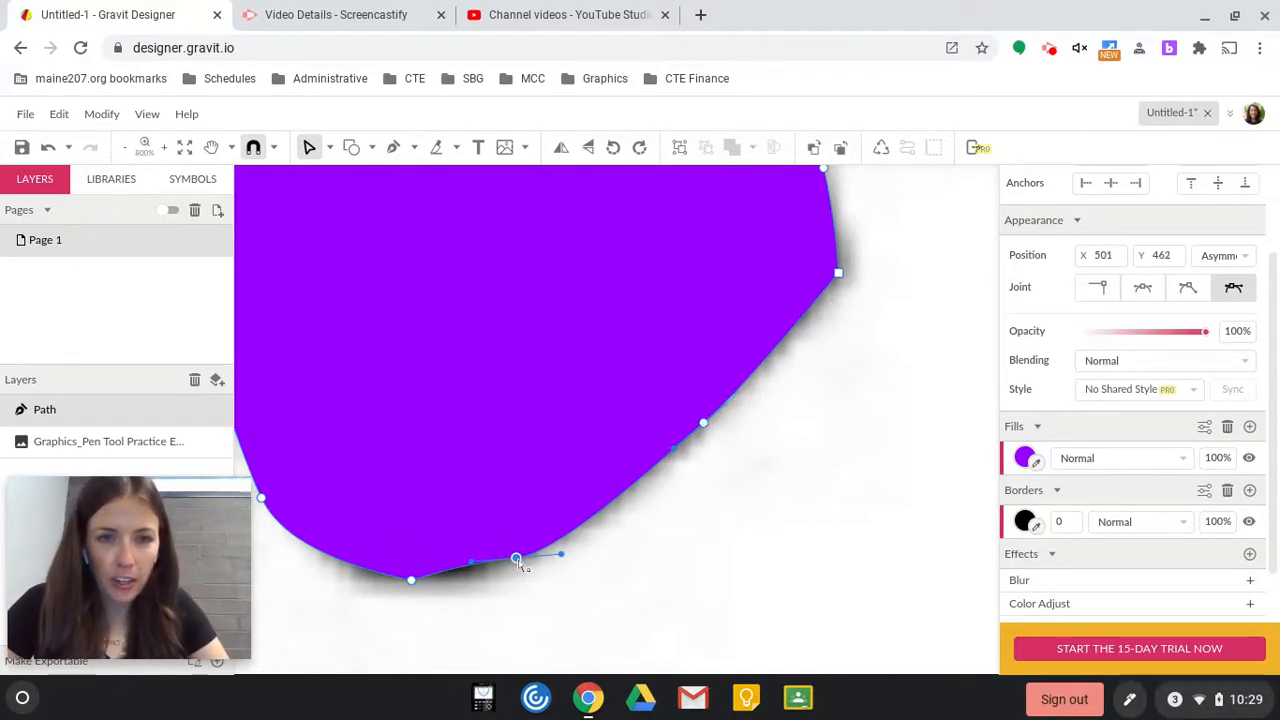
pyautogui.moveTo(559, 554); pyautogui.dragTo(525, 556)
pyautogui.click(517, 560)
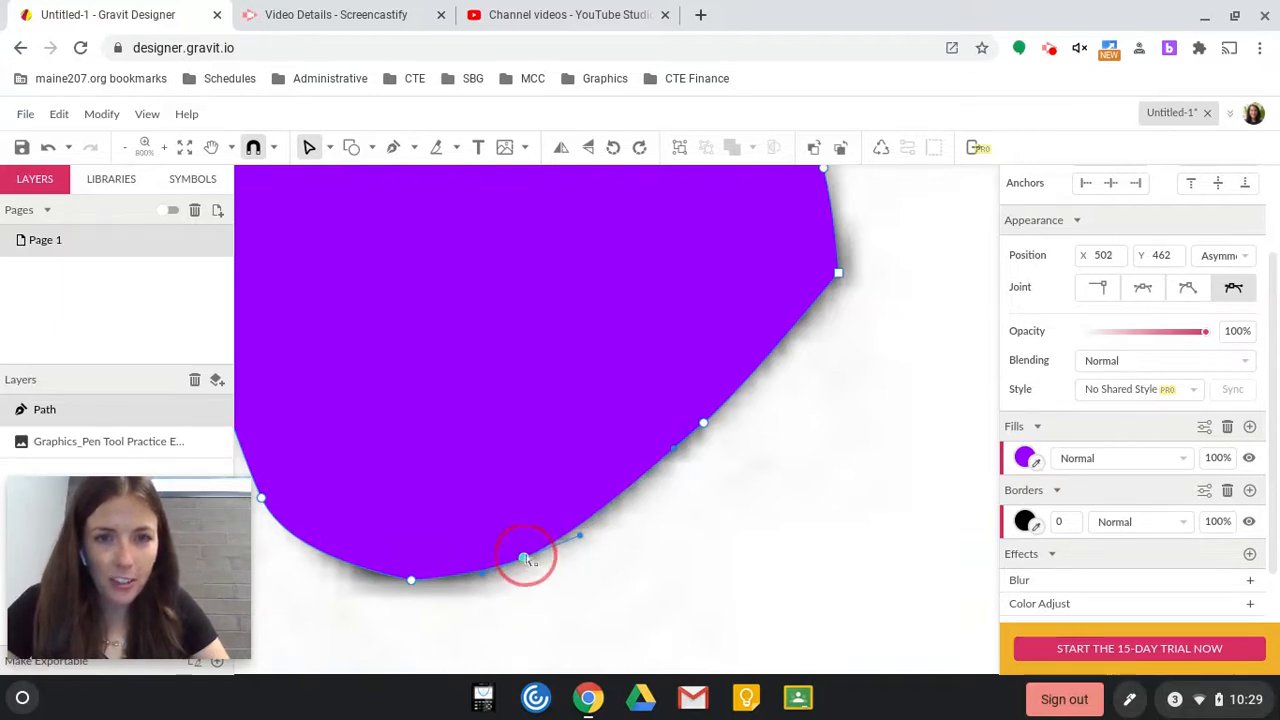
# - Move the body's lower-left anchor to X 469, Y 453 and shorten its lower curve handle
pyautogui.moveTo(437, 613); pyautogui.dragTo(580, 606)
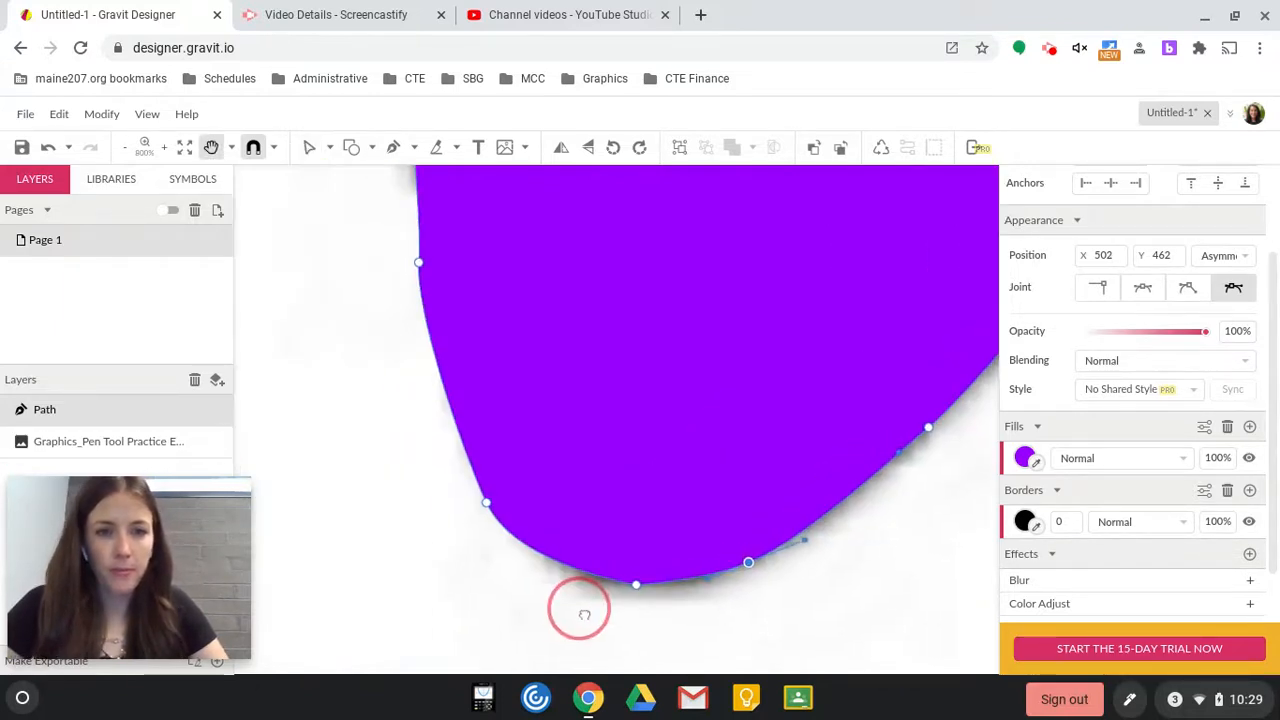
pyautogui.click(643, 589)
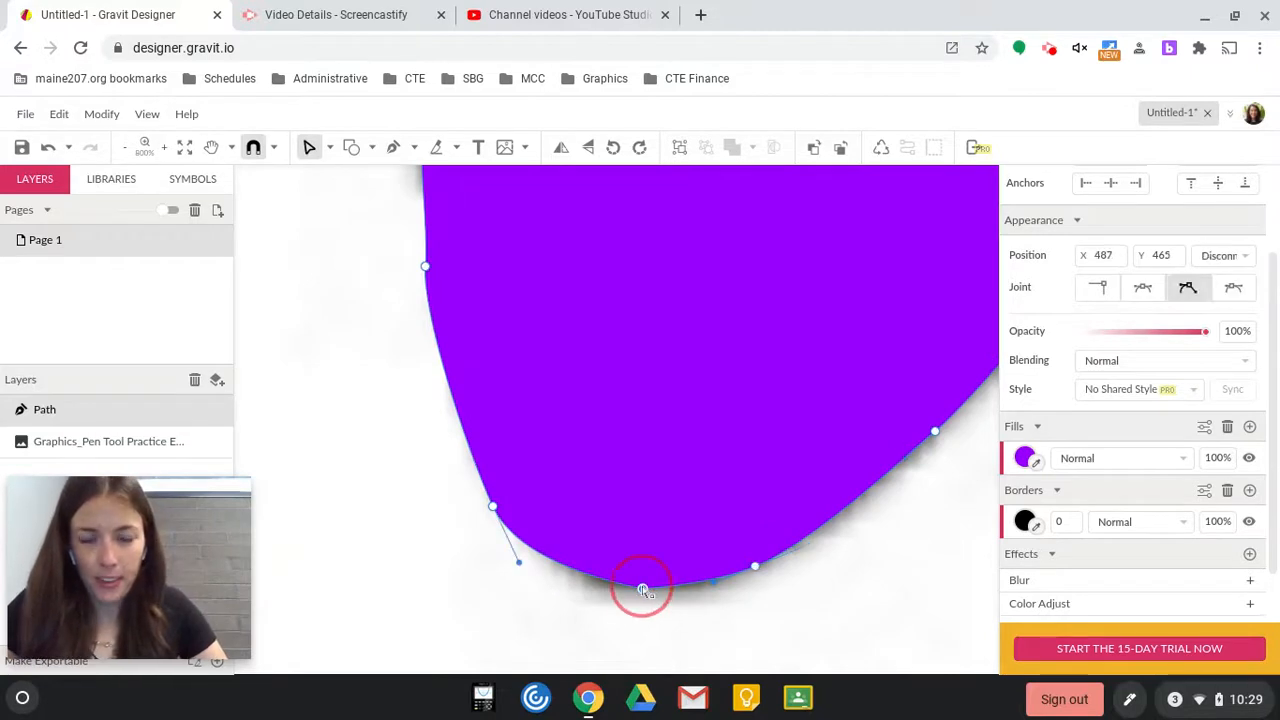
pyautogui.click(493, 507)
pyautogui.moveTo(493, 507); pyautogui.dragTo(508, 500)
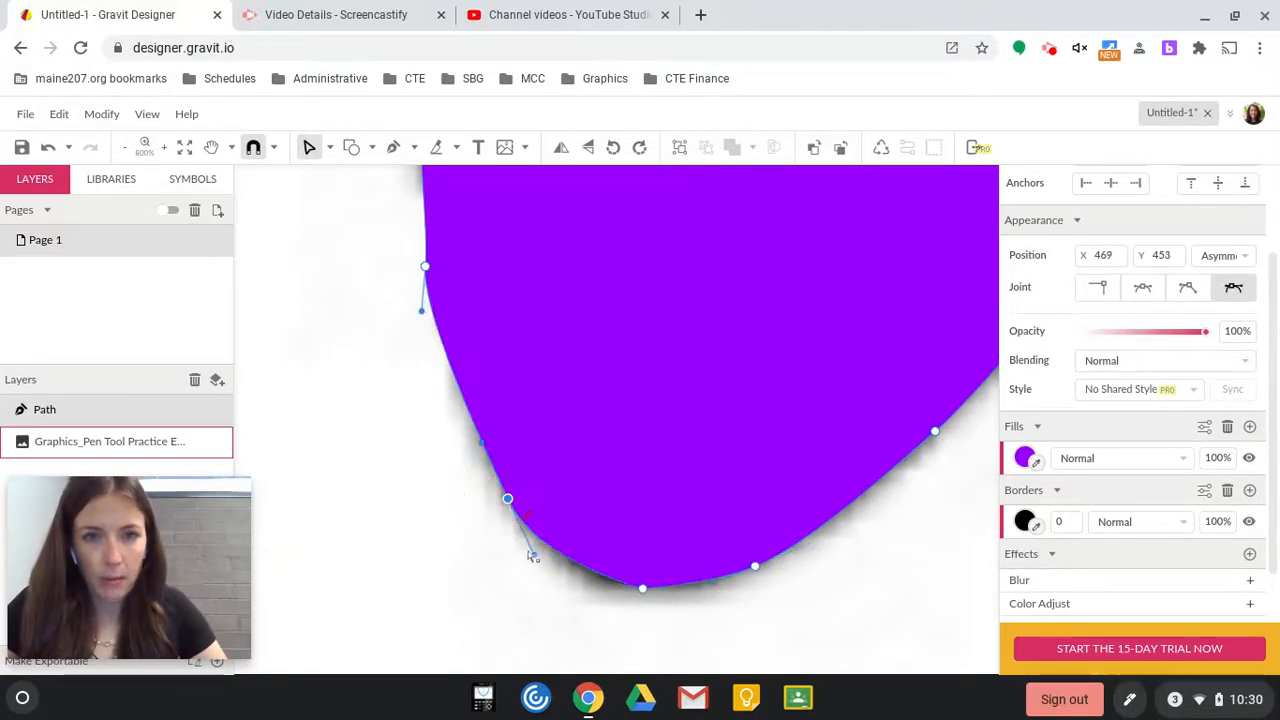
pyautogui.moveTo(533, 553); pyautogui.dragTo(523, 531)
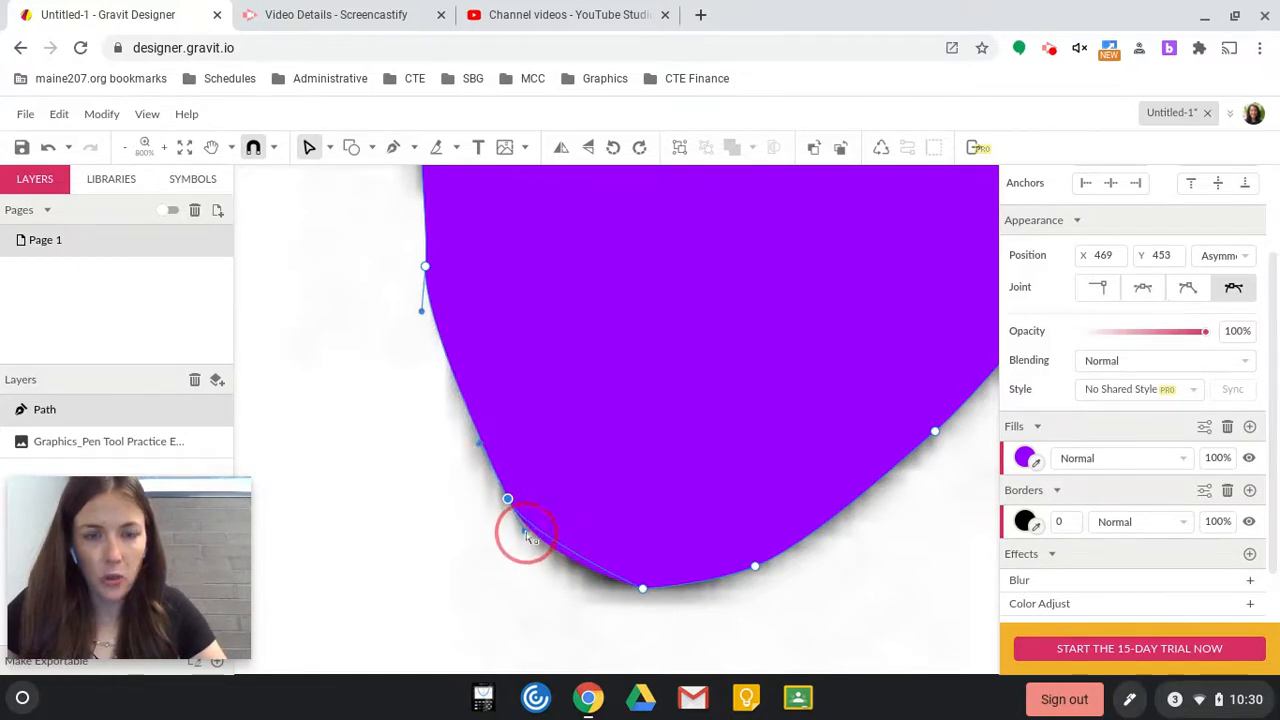
# - Move the anchor on the body's left edge to X 458, Y 424 and align its handles with the outline
pyautogui.scroll(5, 475, 320)
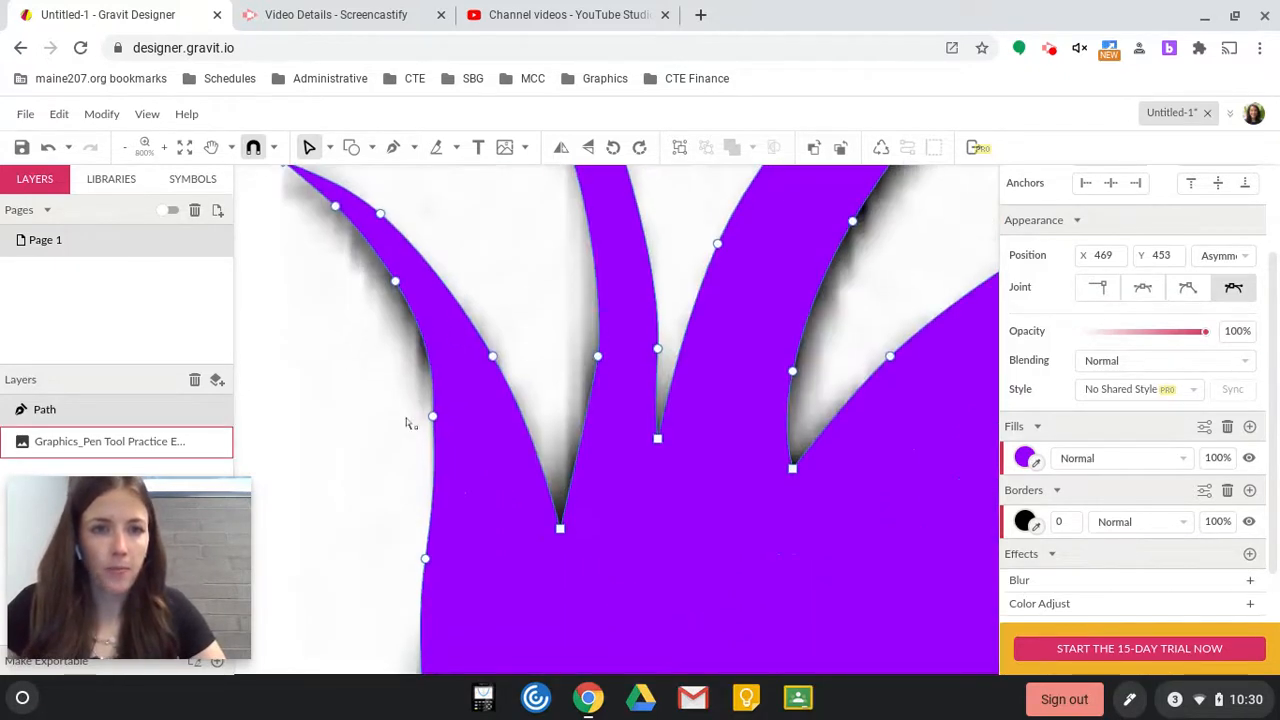
pyautogui.scroll(-2, 406, 418)
pyautogui.moveTo(423, 546); pyautogui.dragTo(425, 518)
pyautogui.scroll(-3, 434, 540)
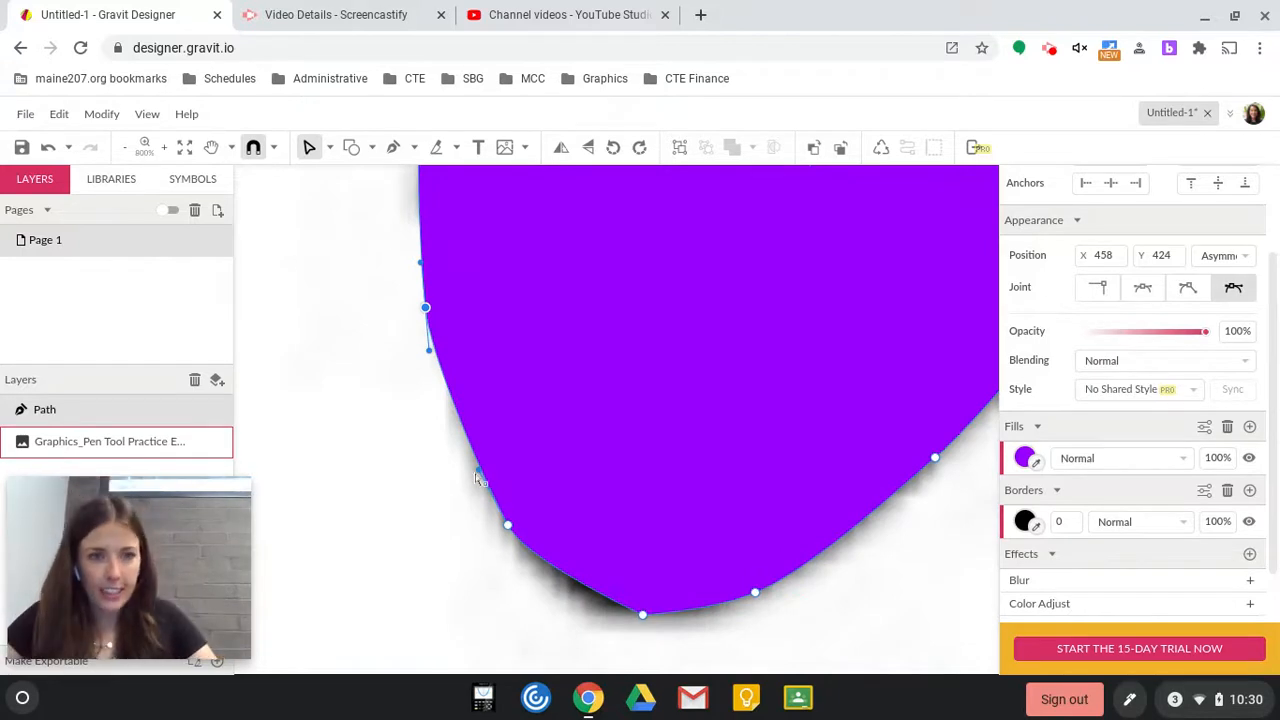
# - Add two anchors to the body's lower-left outline with the Pen tool and move them outward to X 477, Y 462 and X 462, Y 439.4
pyautogui.click(392, 148)
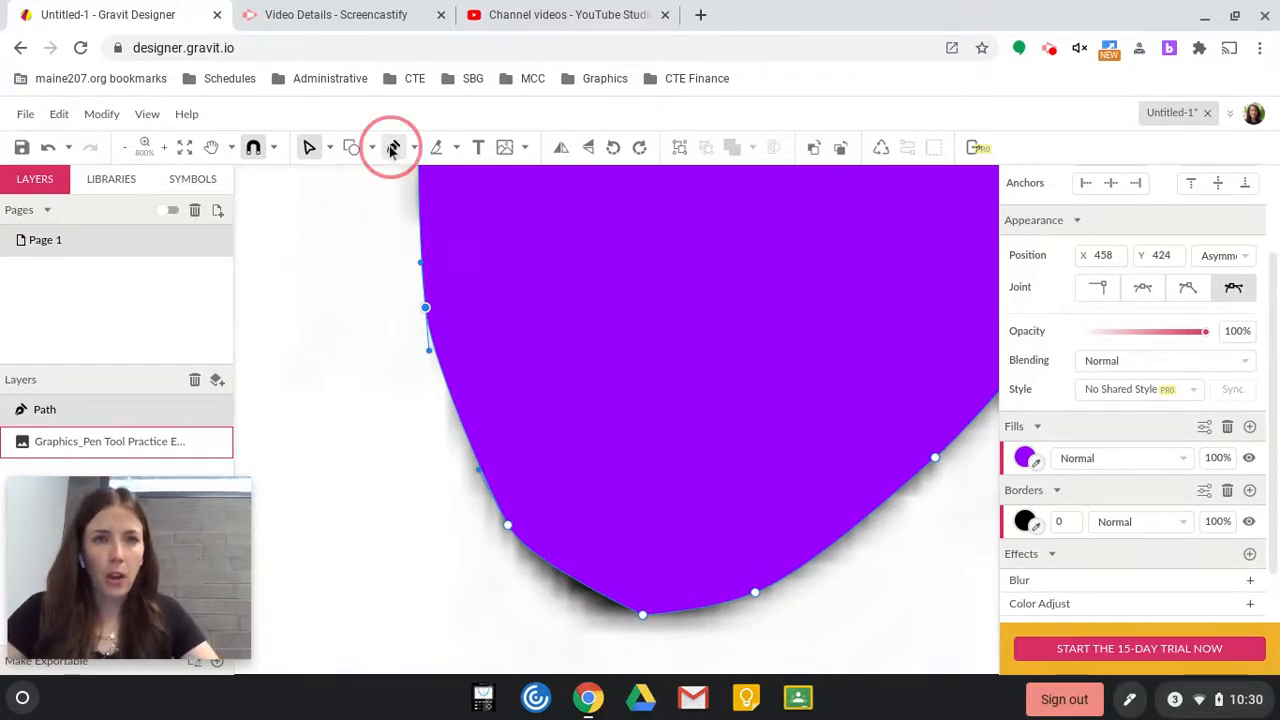
pyautogui.click(461, 432)
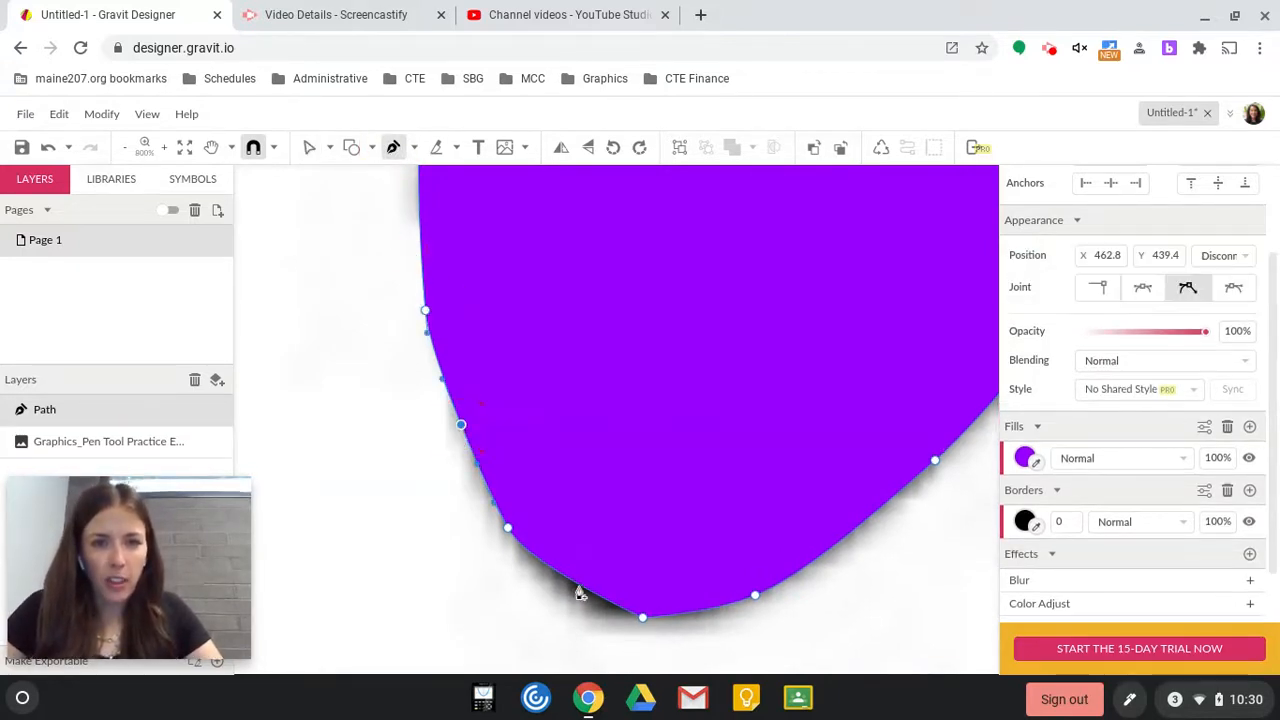
pyautogui.click(578, 583)
pyautogui.click(309, 147)
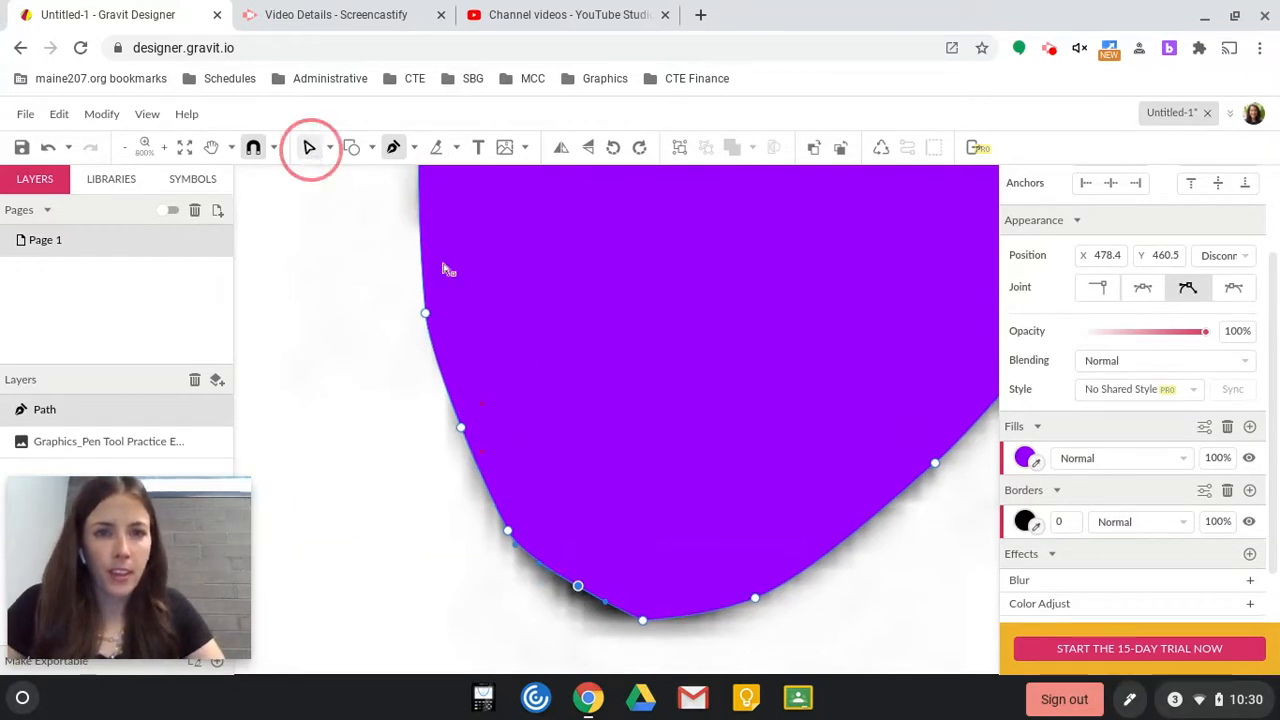
pyautogui.moveTo(577, 586); pyautogui.dragTo(571, 605)
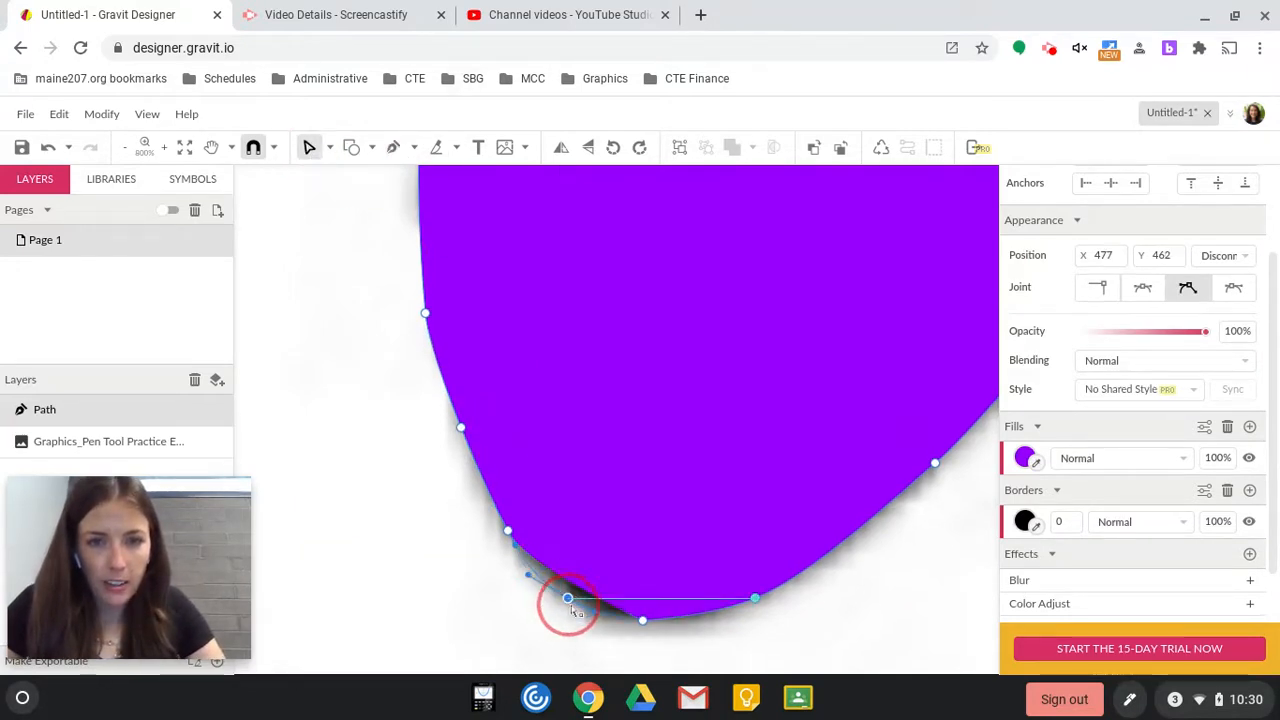
pyautogui.click(460, 430)
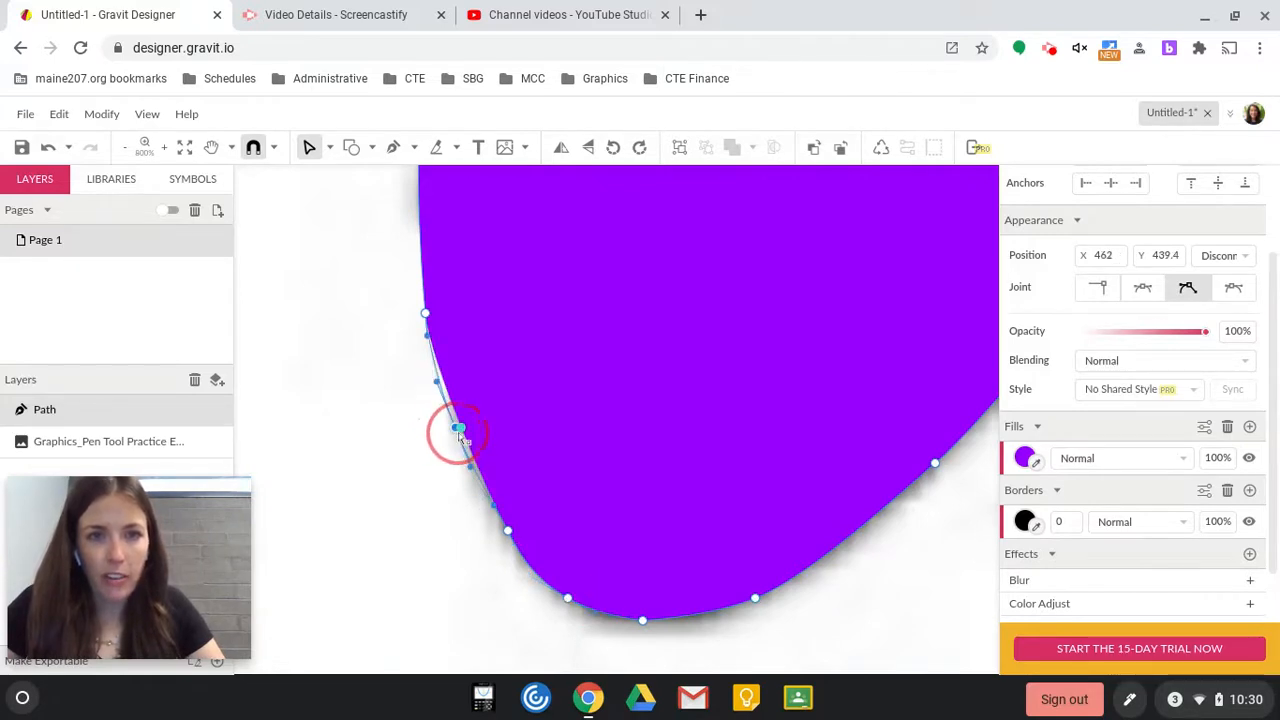
# - Move the body's left-edge anchor up and outward to X 457, Y 418, and deselect the path to review the whole shape
pyautogui.scroll(5, 446, 343)
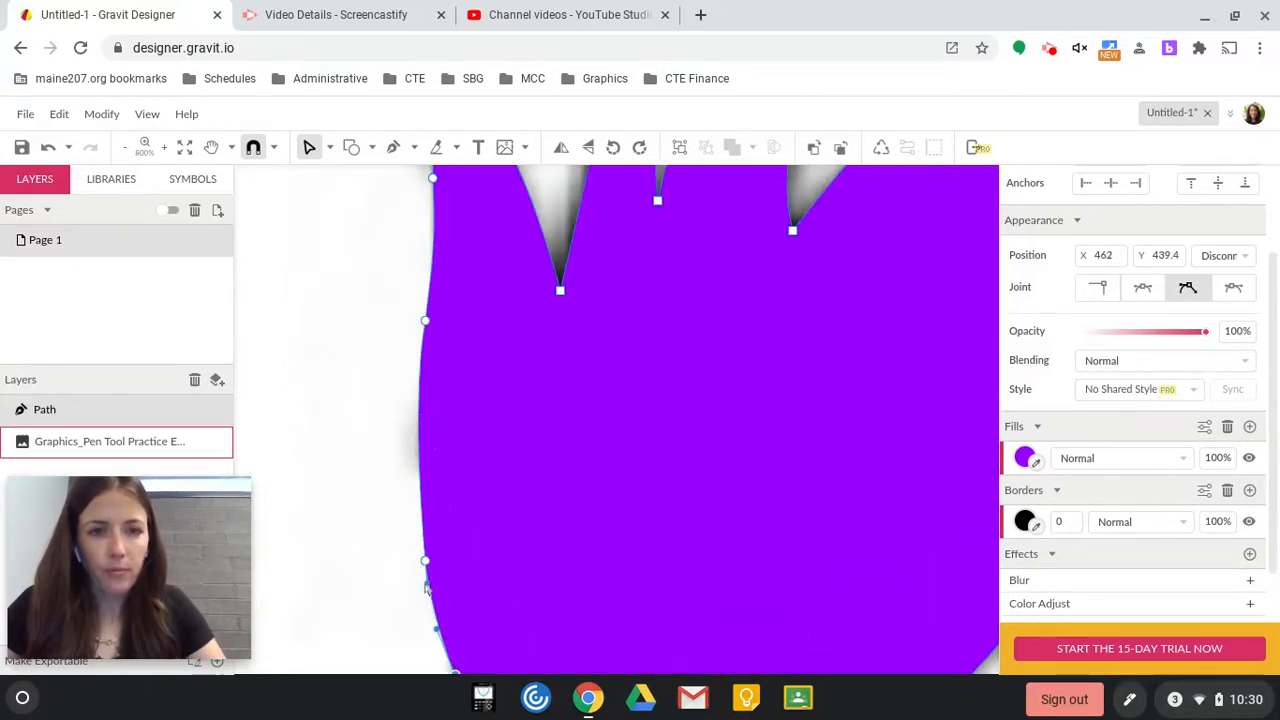
pyautogui.moveTo(425, 560); pyautogui.dragTo(420, 522)
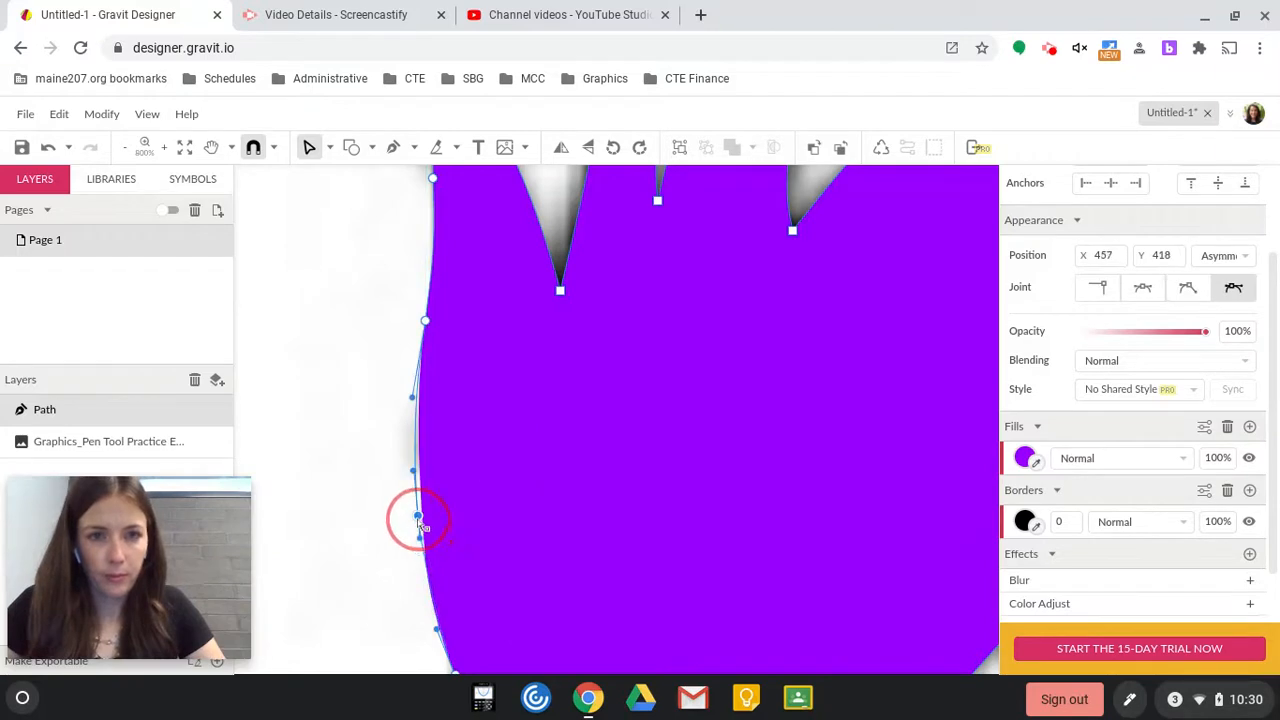
pyautogui.scroll(-5, 560, 523)
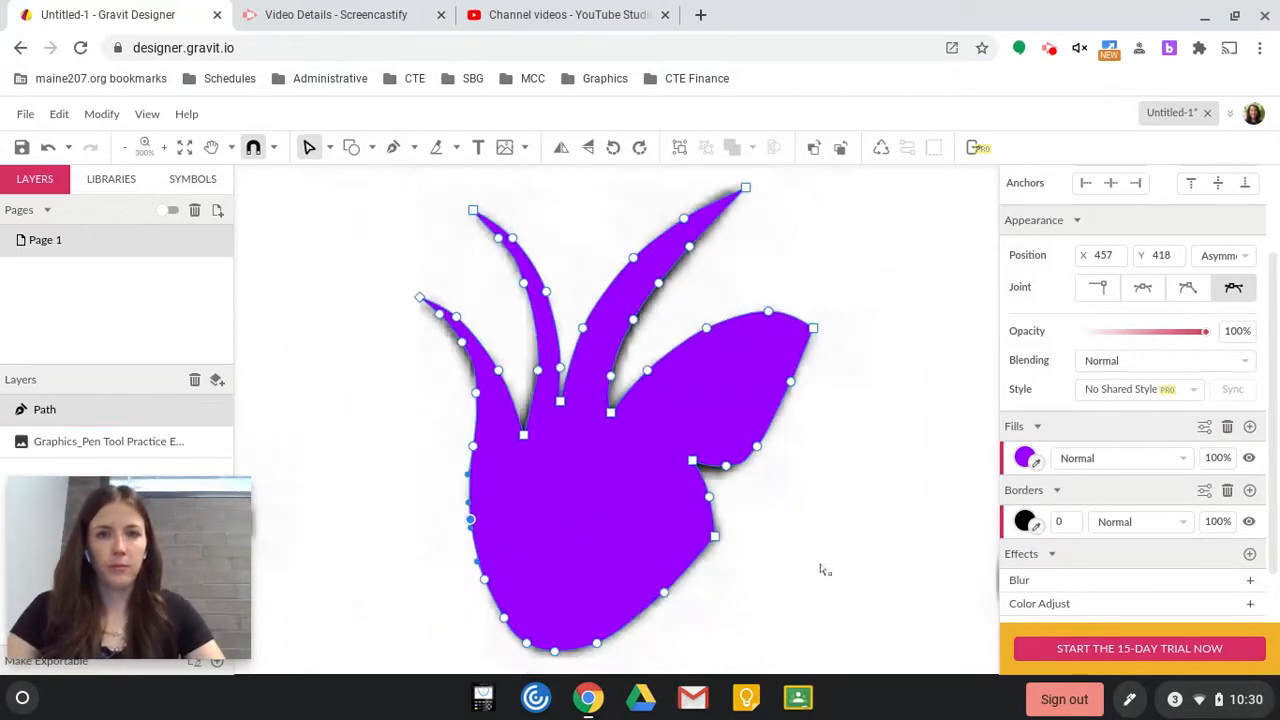
pyautogui.click(834, 577)
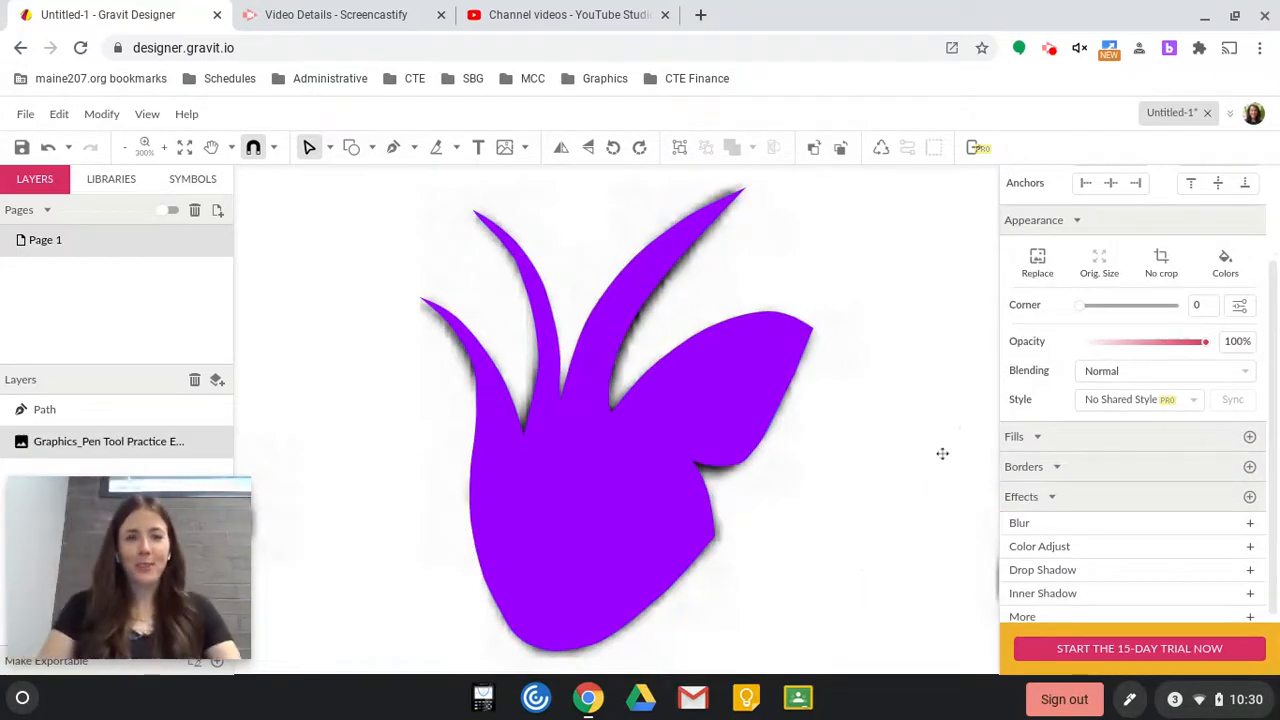